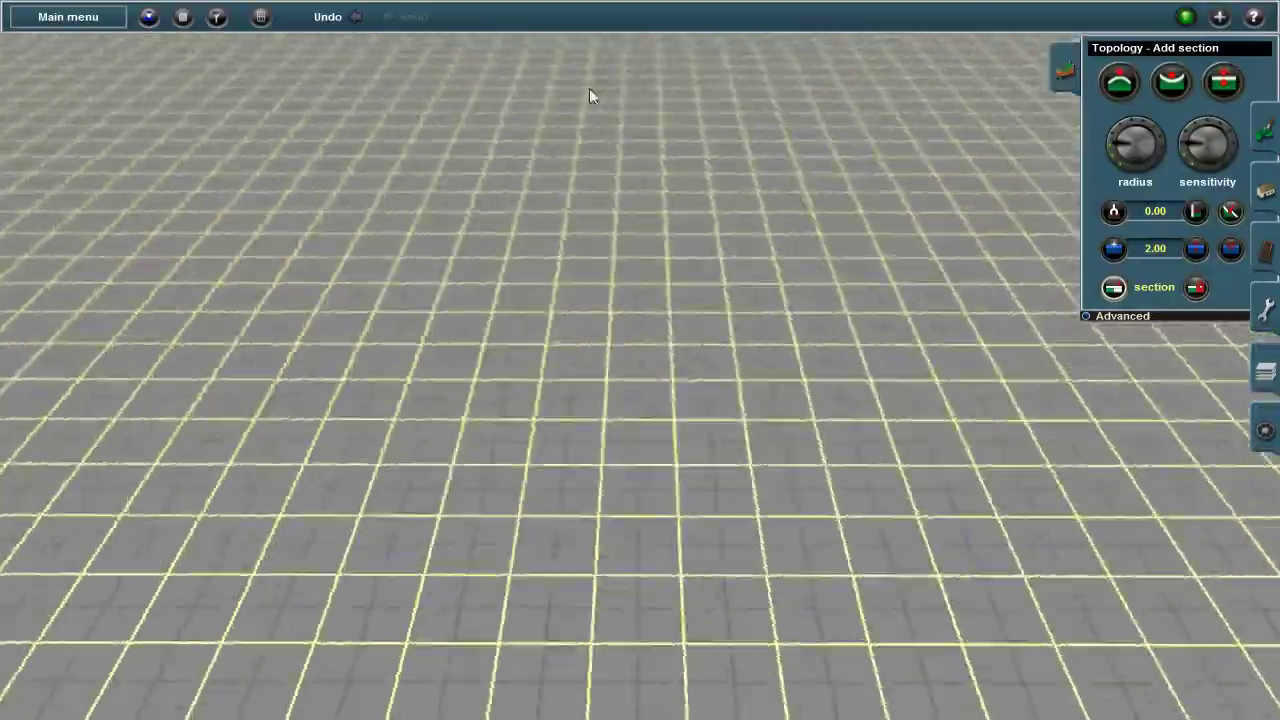
# Step: Add a block of new baseboard sections along the outer edge of the terrain beside the yard full of consists
pyautogui.press('m')
pyautogui.moveTo(700, 483); pyautogui.dragTo(782, 506, button='right')
pyautogui.scroll(-6, 760, 382)
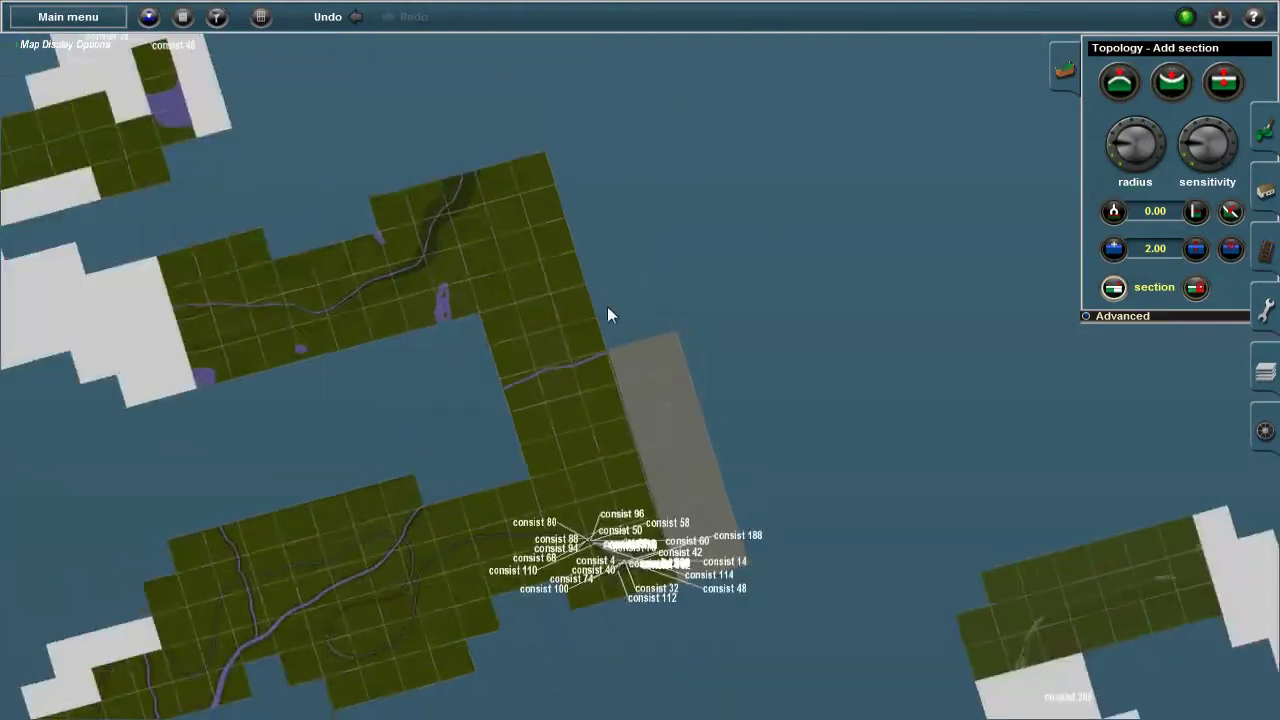
pyautogui.press('m')
pyautogui.moveTo(857, 223); pyautogui.dragTo(691, 283, button='right')
pyautogui.press('m')
pyautogui.press('m')
pyautogui.moveTo(640, 323); pyautogui.dragTo(629, 111, button='right')
pyautogui.press('m')
pyautogui.scroll(-3, 627, 310)
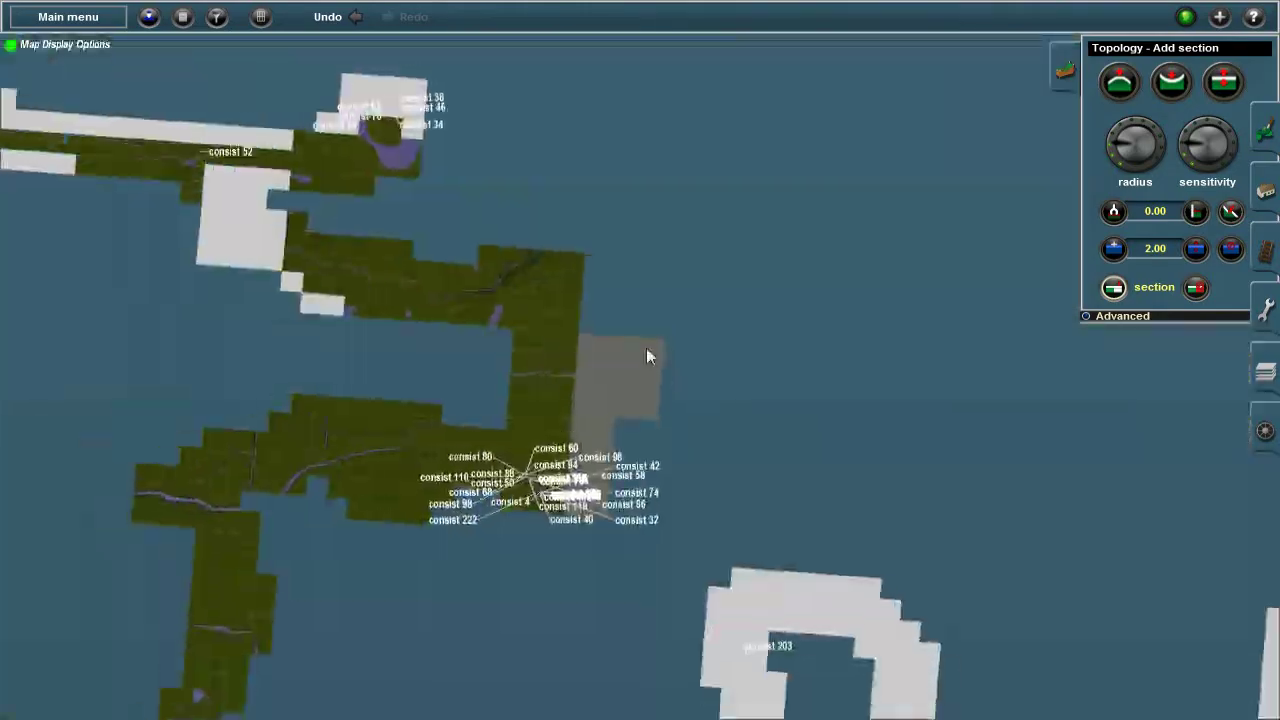
# Step: Extend the new baseboard block along the terrain edge, away from the yard
pyautogui.press('m')
pyautogui.moveTo(634, 343); pyautogui.dragTo(737, 340, button='right')
pyautogui.press('m')
pyautogui.scroll(-3, 640, 438)
pyautogui.press('m')
pyautogui.moveTo(600, 129); pyautogui.dragTo(631, 77, button='right')
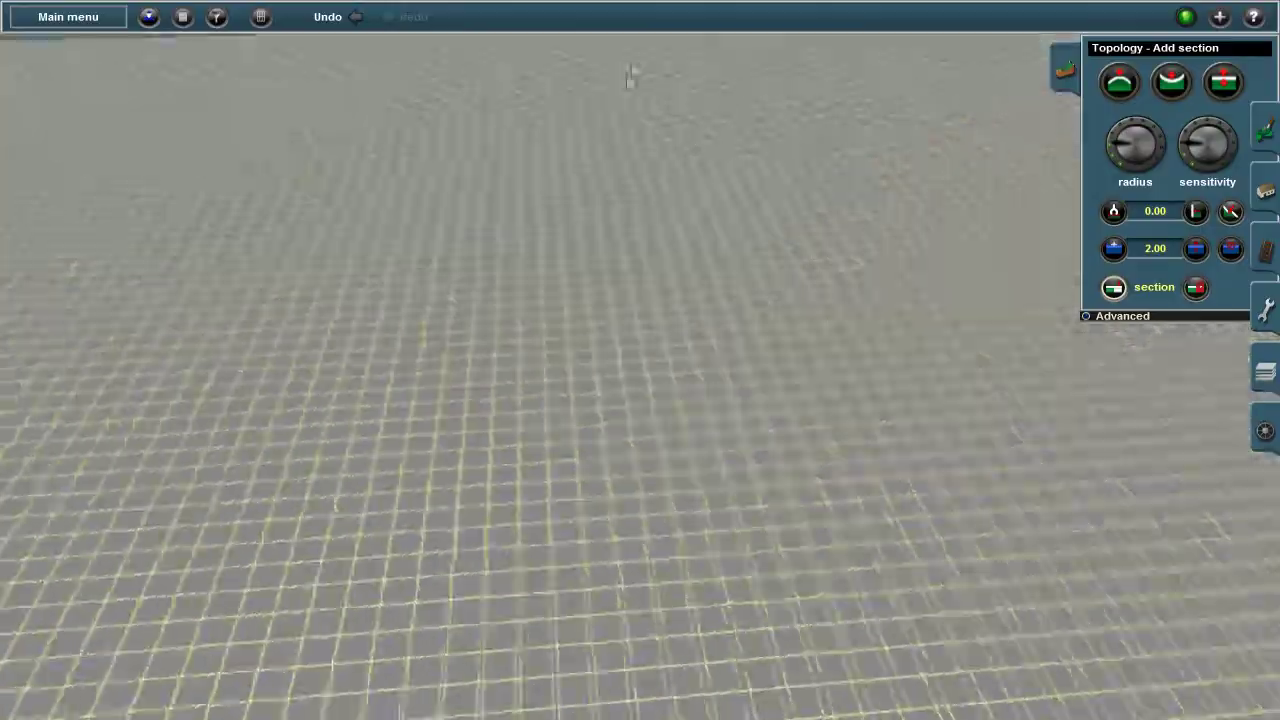
pyautogui.press('Escape')
pyautogui.press('m')
pyautogui.scroll(-3, 657, 367)
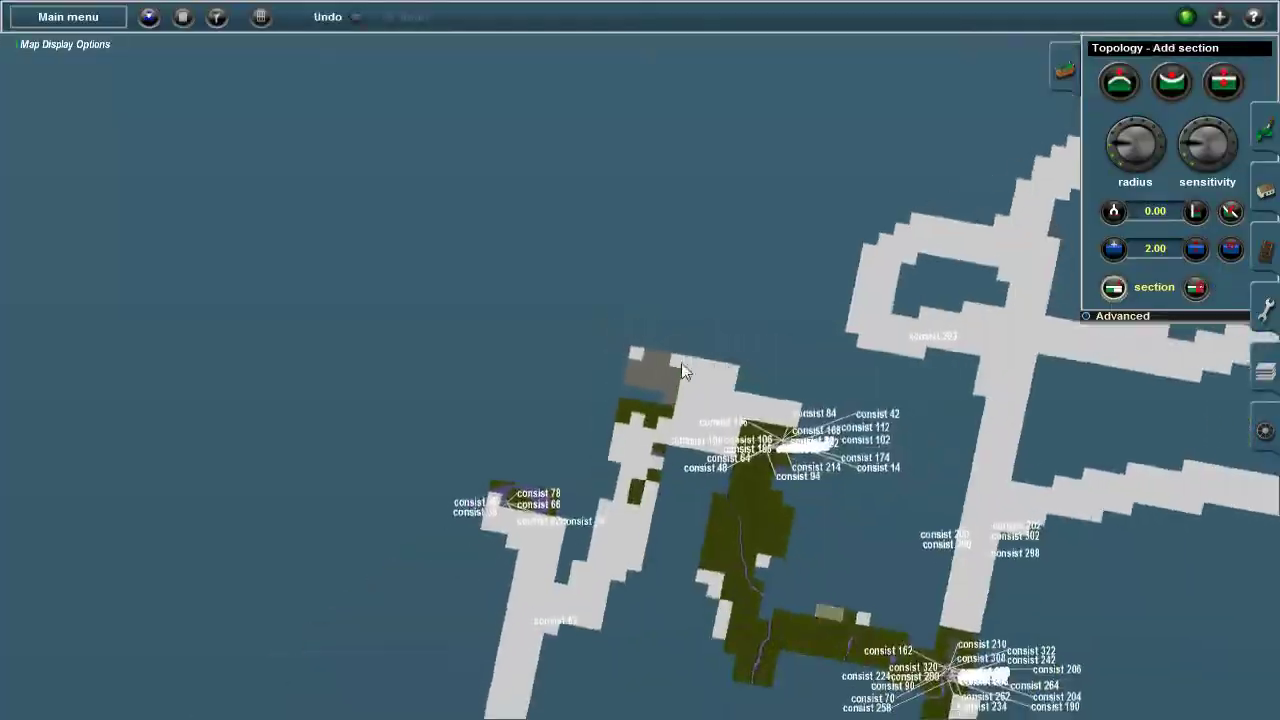
# Step: Add baseboard sections beyond the outer corner of the existing terrain, continuing the new strip
pyautogui.press('m')
pyautogui.moveTo(603, 171); pyautogui.dragTo(647, 80, button='right')
pyautogui.press('m')
pyautogui.scroll(-3, 603, 371)
pyautogui.press('m')
pyautogui.moveTo(560, 157); pyautogui.dragTo(666, 163, button='right')
pyautogui.press('m')
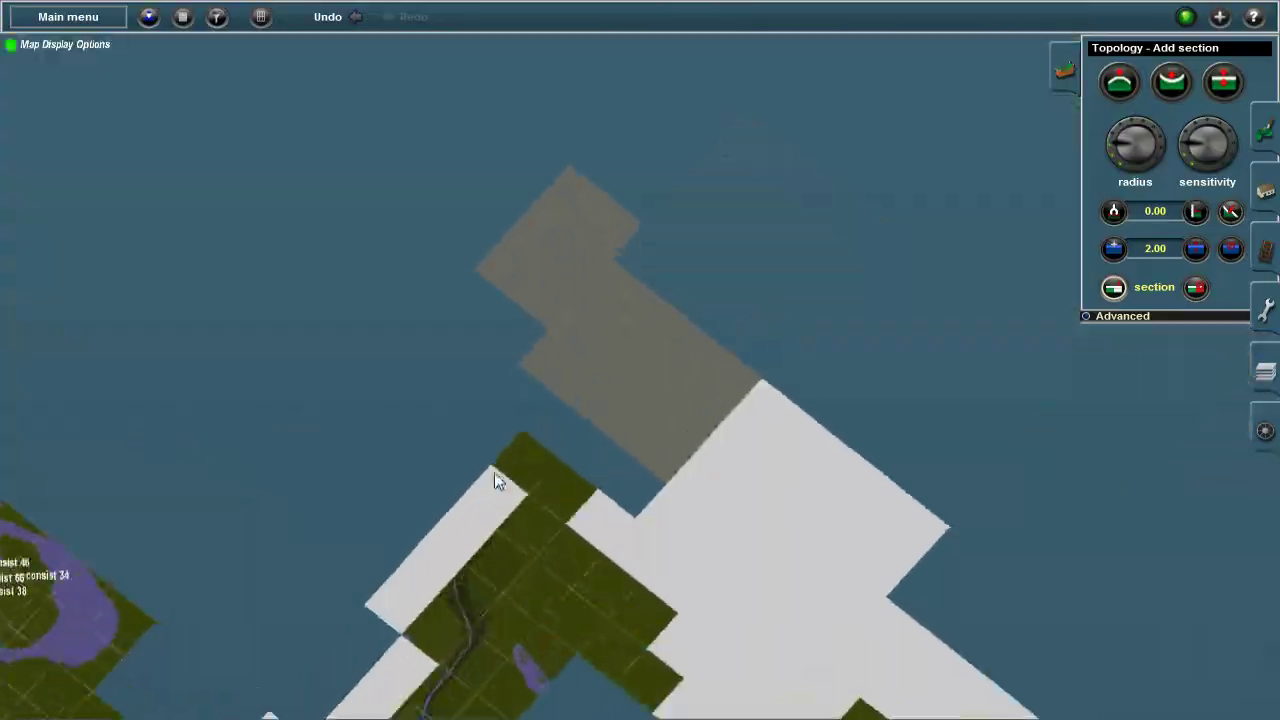
# Step: Bend the strip of new baseboard sections away from the terrain corner into the empty area
pyautogui.scroll(-3, 699, 375)
pyautogui.press('m')
pyautogui.press('m')
pyautogui.scroll(2, 671, 277)
pyautogui.scroll(-3, 729, 306)
pyautogui.press('m')
pyautogui.moveTo(709, 133); pyautogui.dragTo(571, 409, button='right')
pyautogui.scroll(3, 220, 386)
pyautogui.press('m')
pyautogui.scroll(-3, 628, 388)
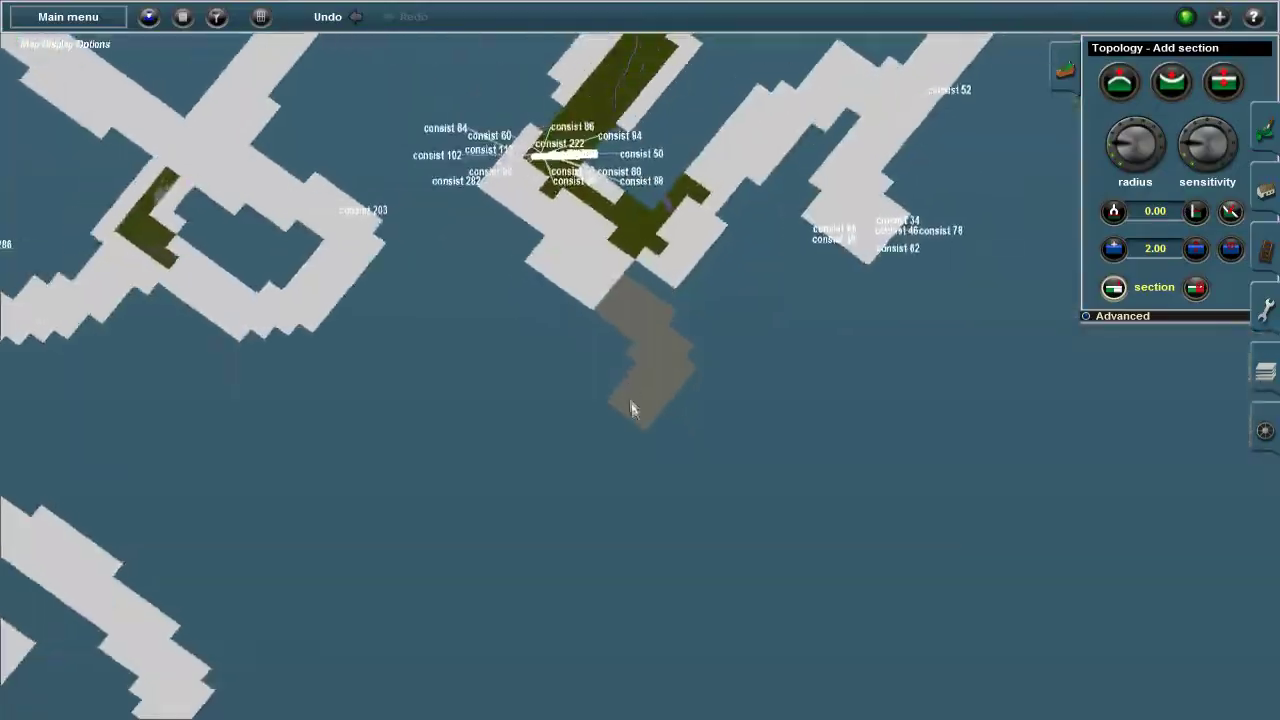
# Step: Fill in more baseboard sections around the bend at the free end of the strip
pyautogui.press('m')
pyautogui.press('m')
pyautogui.press('m')
pyautogui.press('m')
pyautogui.scroll(-2, 471, 286)
pyautogui.scroll(2, 614, 356)
pyautogui.scroll(-2, 614, 356)
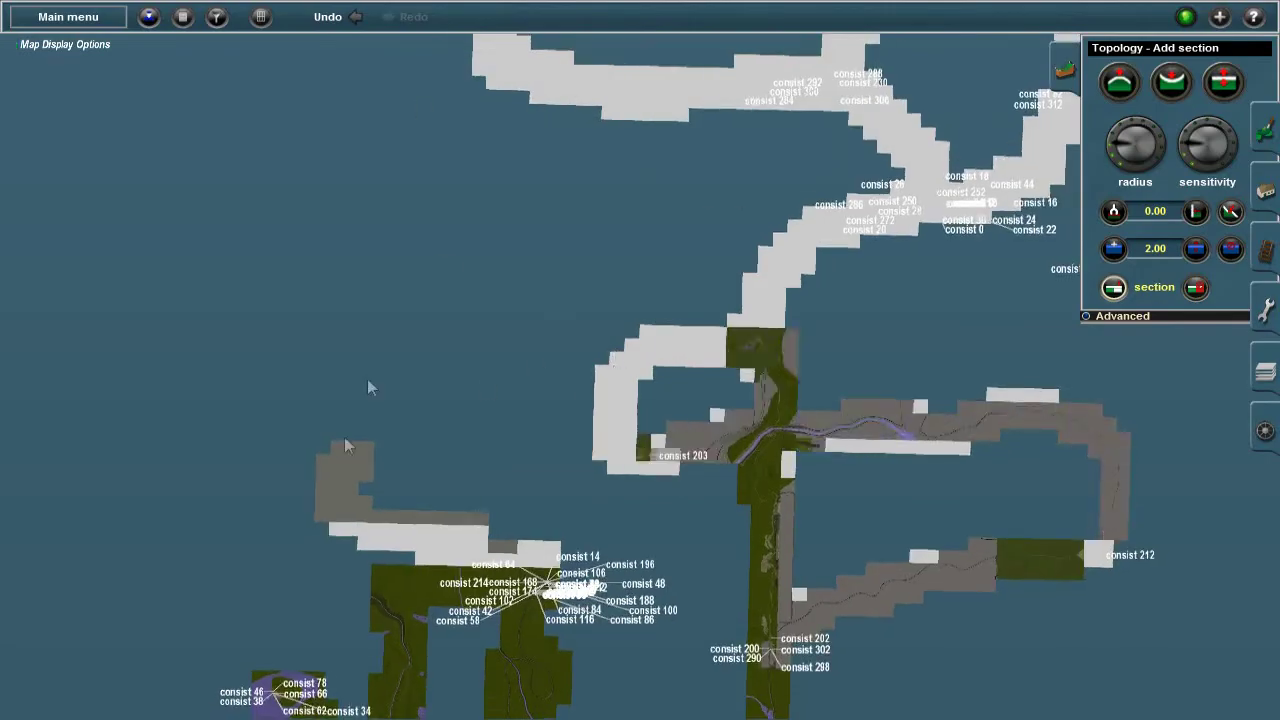
# Step: Lengthen the strip past the bend with a stepped row of baseboard sections heading into open space
pyautogui.press('m')
pyautogui.moveTo(591, 220); pyautogui.dragTo(599, 172, button='right')
pyautogui.press('m')
pyautogui.scroll(-2, 654, 371)
pyautogui.press('m')
pyautogui.moveTo(1011, 477); pyautogui.dragTo(637, 83, button='right')
pyautogui.press('m')
pyautogui.scroll(2, 714, 391)
pyautogui.scroll(-2, 806, 424)
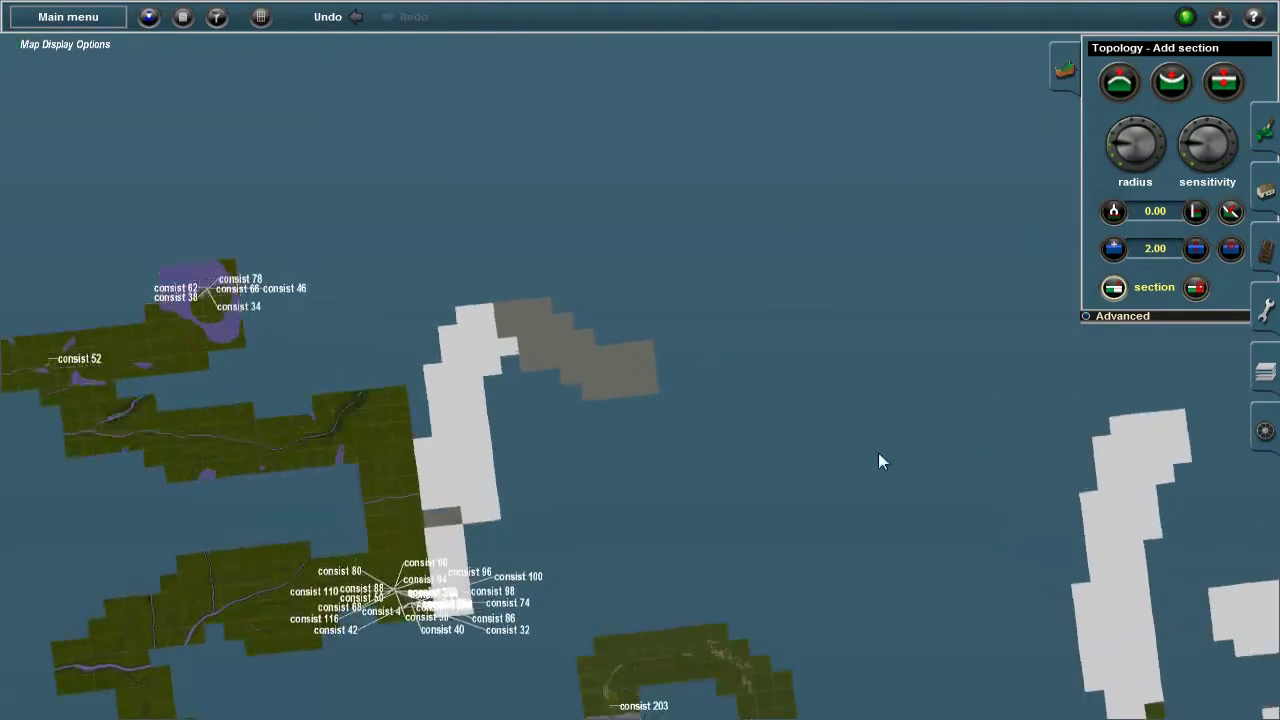
# Step: Add further baseboard sections at the strip's free end, farther out from the yard
pyautogui.press('m')
pyautogui.press('m')
pyautogui.press('m')
pyautogui.press('m')
pyautogui.press('m')
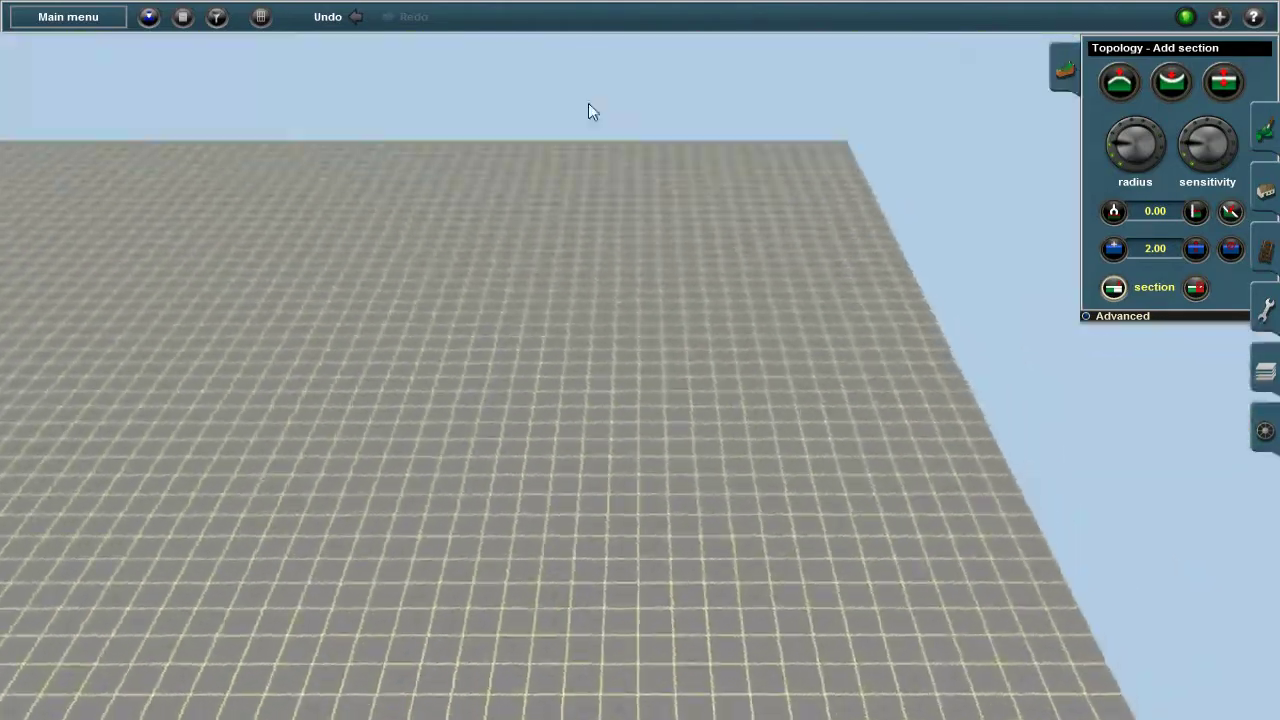
pyautogui.press('m')
pyautogui.press('m')
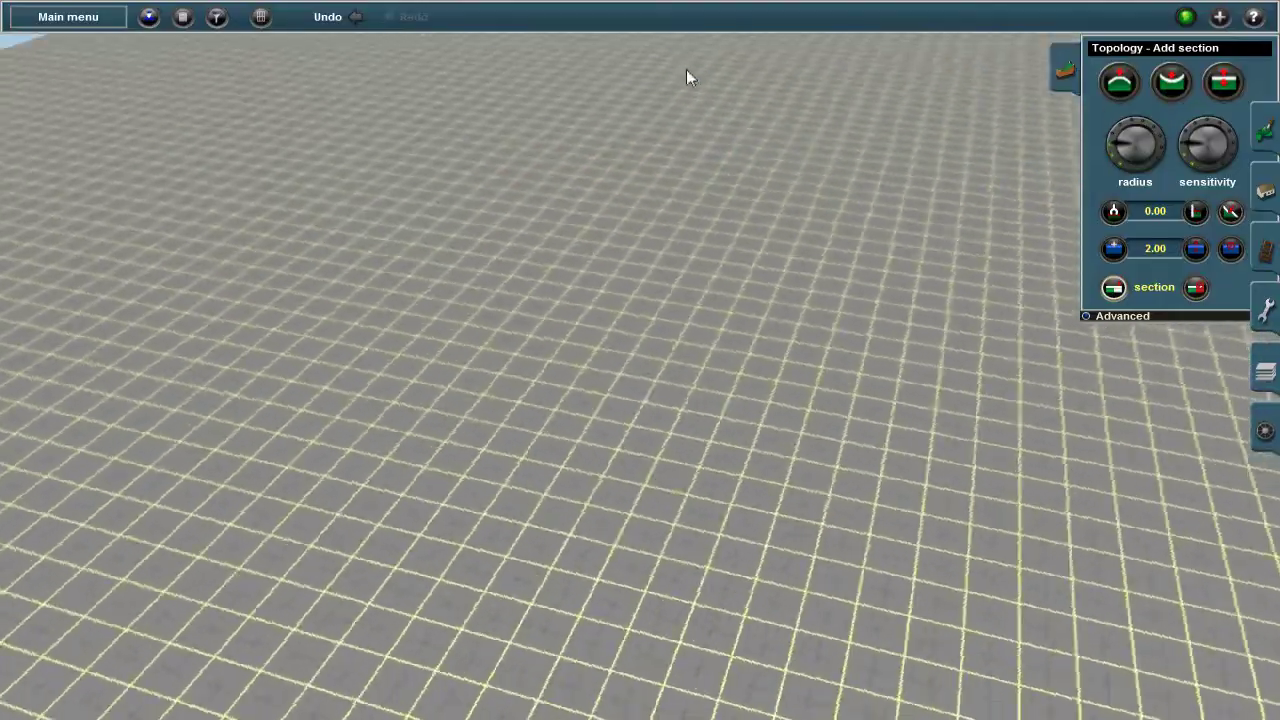
# Step: Continue the strip as a narrow, stepped chain of baseboard sections across the empty gap
pyautogui.press('m')
pyautogui.press('m')
pyautogui.press('m')
pyautogui.press('m')
pyautogui.press('m')
pyautogui.press('m')
pyautogui.press('m')
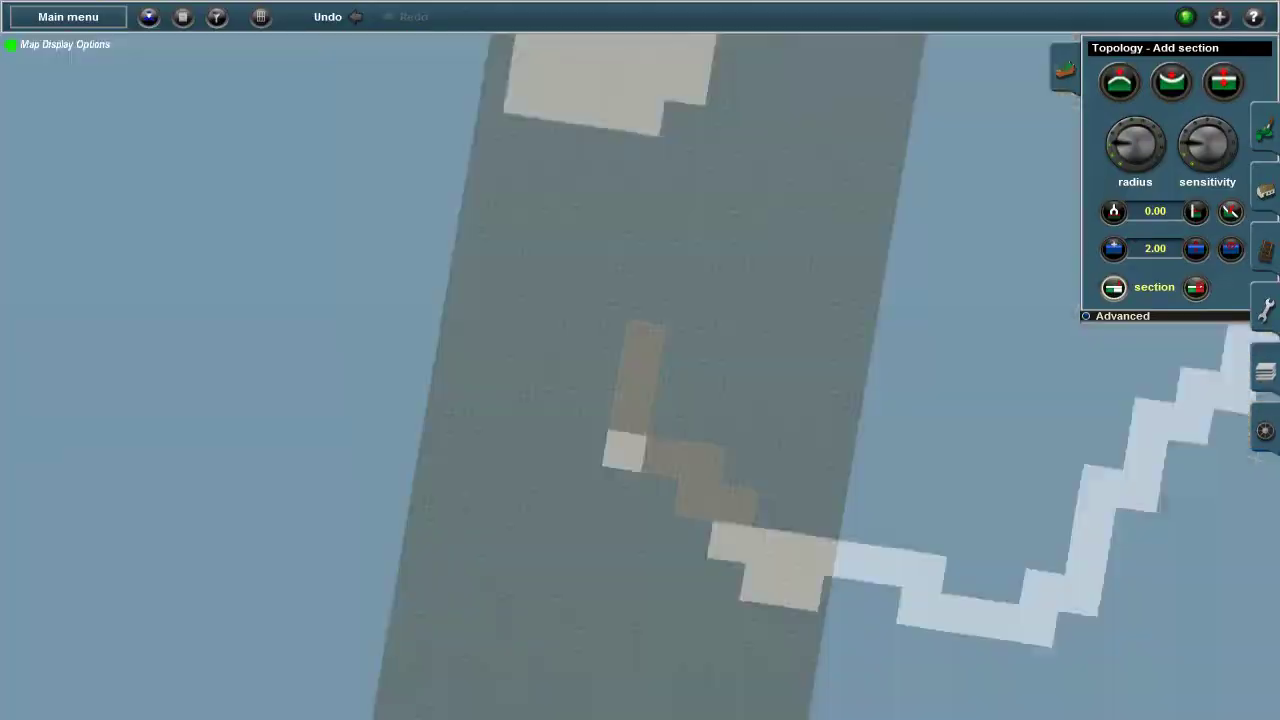
pyautogui.press('m')
pyautogui.press('m')
pyautogui.press('m')
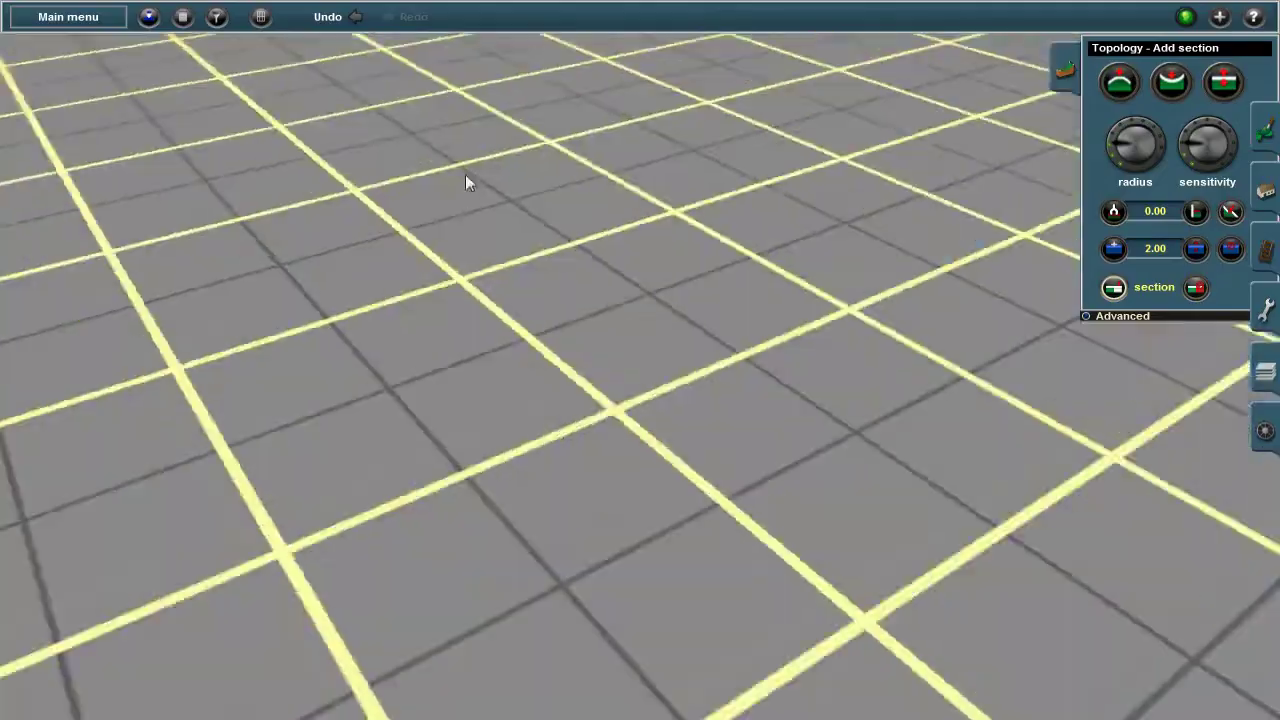
# Step: Carry the chain of baseboard sections on until it reaches the separate terrain across the gap
pyautogui.press('m')
pyautogui.press('m')
pyautogui.press('m')
pyautogui.press('m')
pyautogui.press('m')
pyautogui.press('m')
pyautogui.press('m')
pyautogui.press('m')
pyautogui.press('m')
pyautogui.press('m')
pyautogui.press('m')
pyautogui.press('m')
pyautogui.press('m')
pyautogui.press('m')
pyautogui.press('m')
pyautogui.press('m')
pyautogui.press('m')
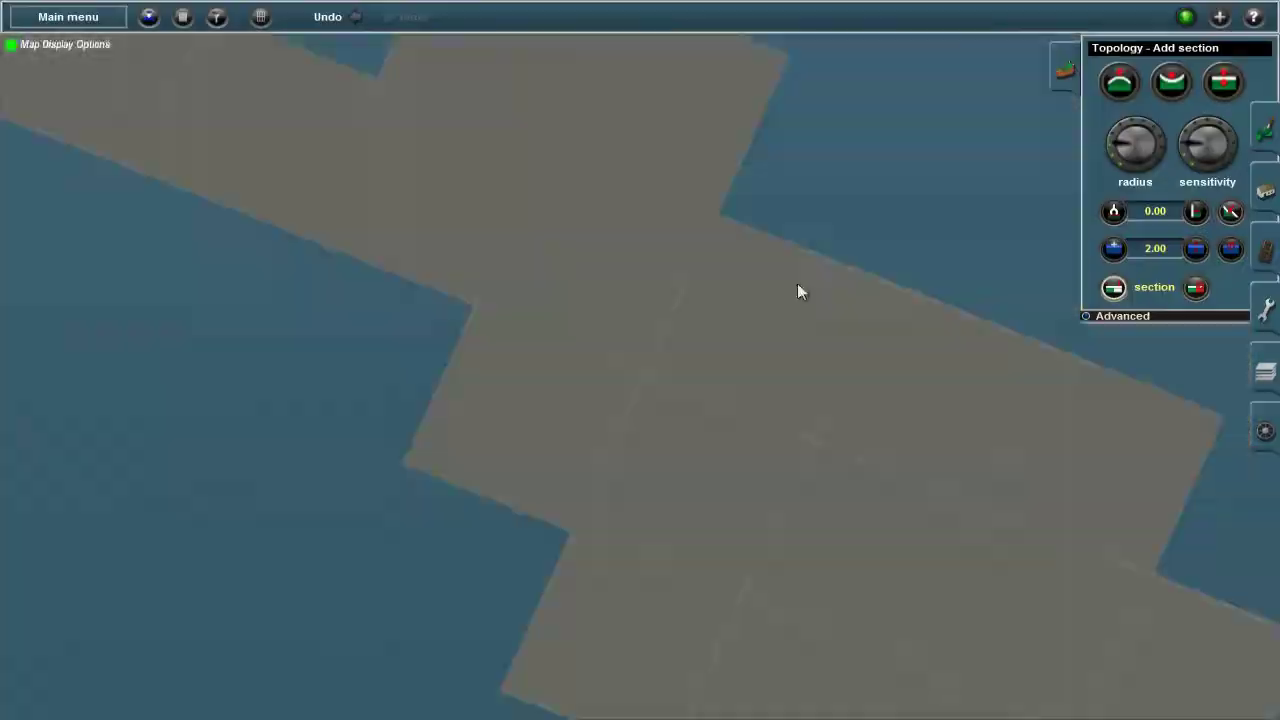
# Step: Widen the baseboard strip next to the separate terrain where the chain joins it
pyautogui.press('m')
pyautogui.keyDown('ctrl'); pyautogui.click(779, 438); pyautogui.keyUp('ctrl')
pyautogui.click(765, 429)
pyautogui.press('m')
pyautogui.press('m')
pyautogui.press('m')
pyautogui.press('m')
pyautogui.press('m')
pyautogui.scroll(-2, 624, 389)
pyautogui.scroll(5, 685, 477)
pyautogui.scroll(-2, 640, 400)
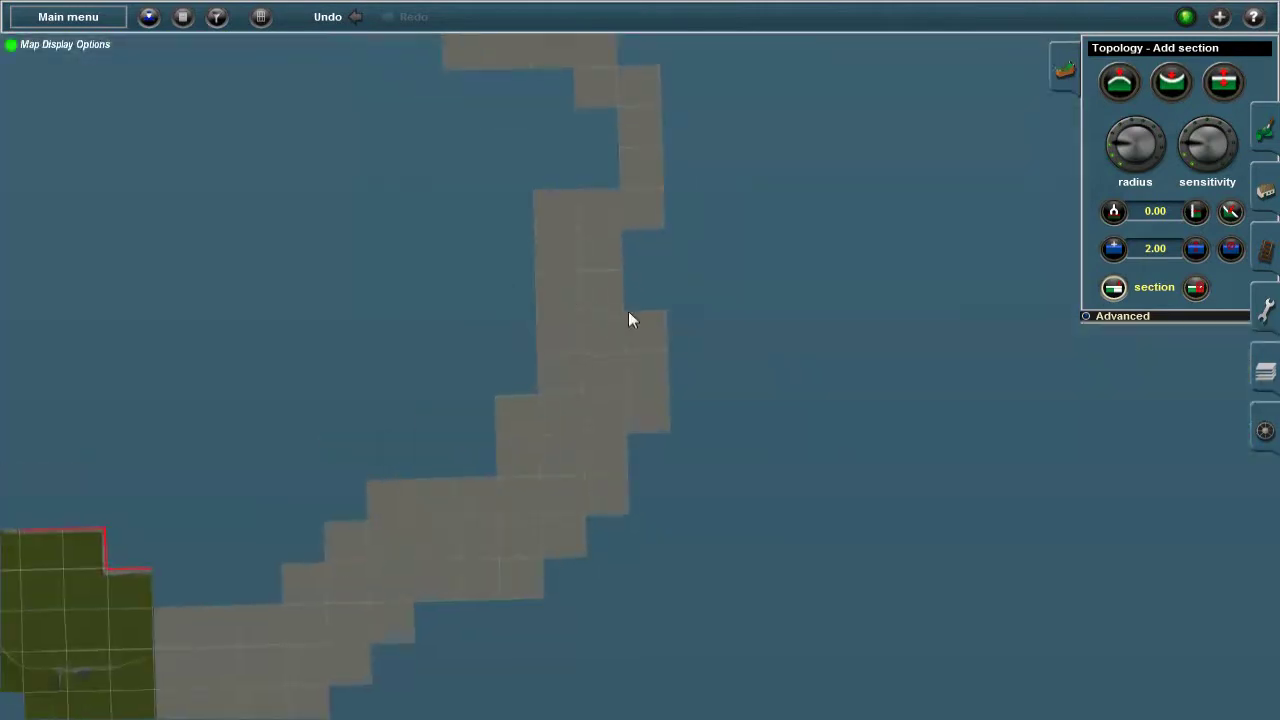
# Step: Widen the bend in the chain with extra baseboard sections on both sides
pyautogui.press('m')
pyautogui.press('m')
pyautogui.press('m')
pyautogui.press('m')
pyautogui.press('m')
pyautogui.press('m')
pyautogui.press('m')
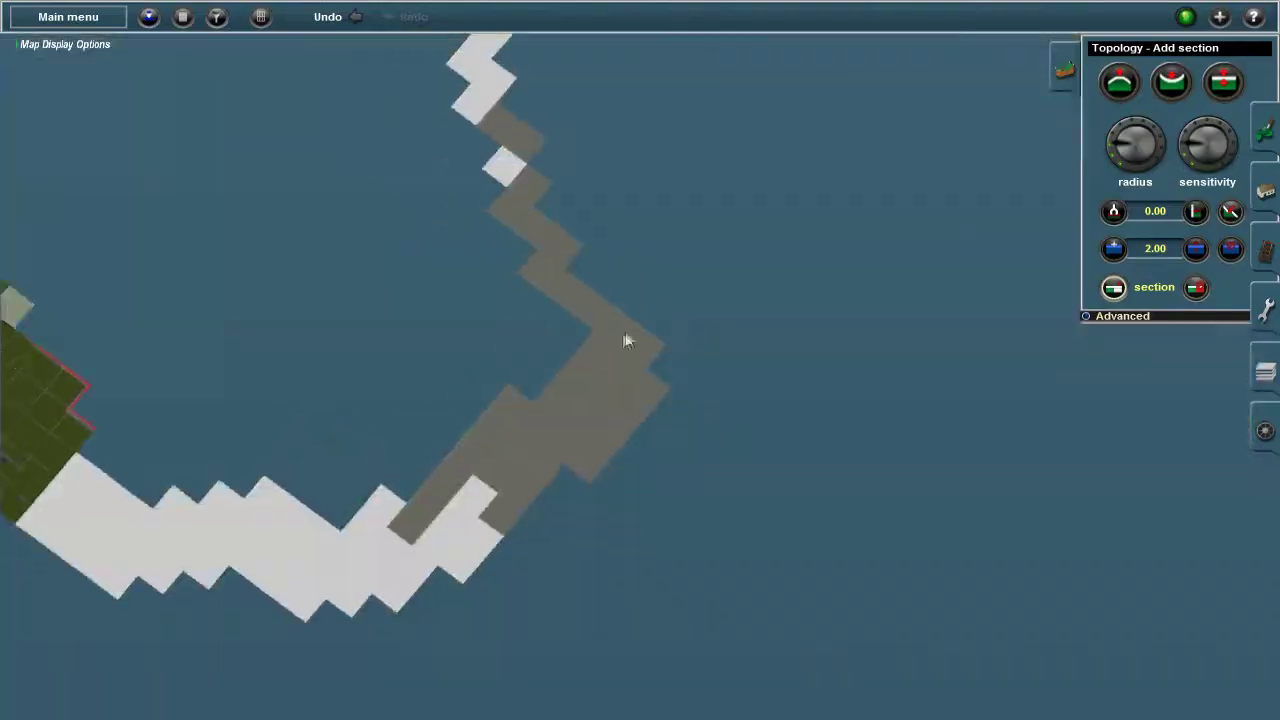
# Step: Widen the narrow stepped stretch beyond the bend with additional rows of baseboard sections
pyautogui.press('m')
pyautogui.press('m')
pyautogui.scroll(2, 650, 476)
pyautogui.scroll(-3, 500, 325)
pyautogui.press('m')
pyautogui.press('m')
pyautogui.press('m')
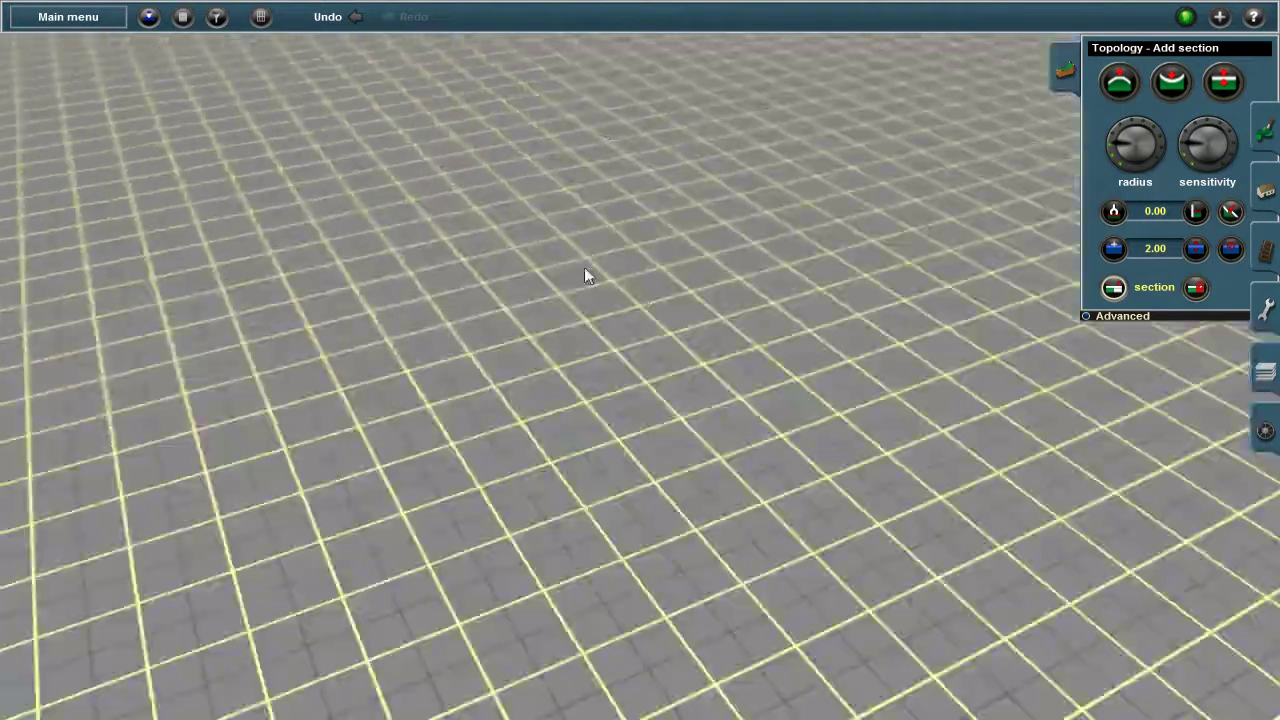
pyautogui.press('m')
pyautogui.press('m')
pyautogui.press('m')
pyautogui.press('m')
pyautogui.press('m')
pyautogui.press('m')
pyautogui.press('m')
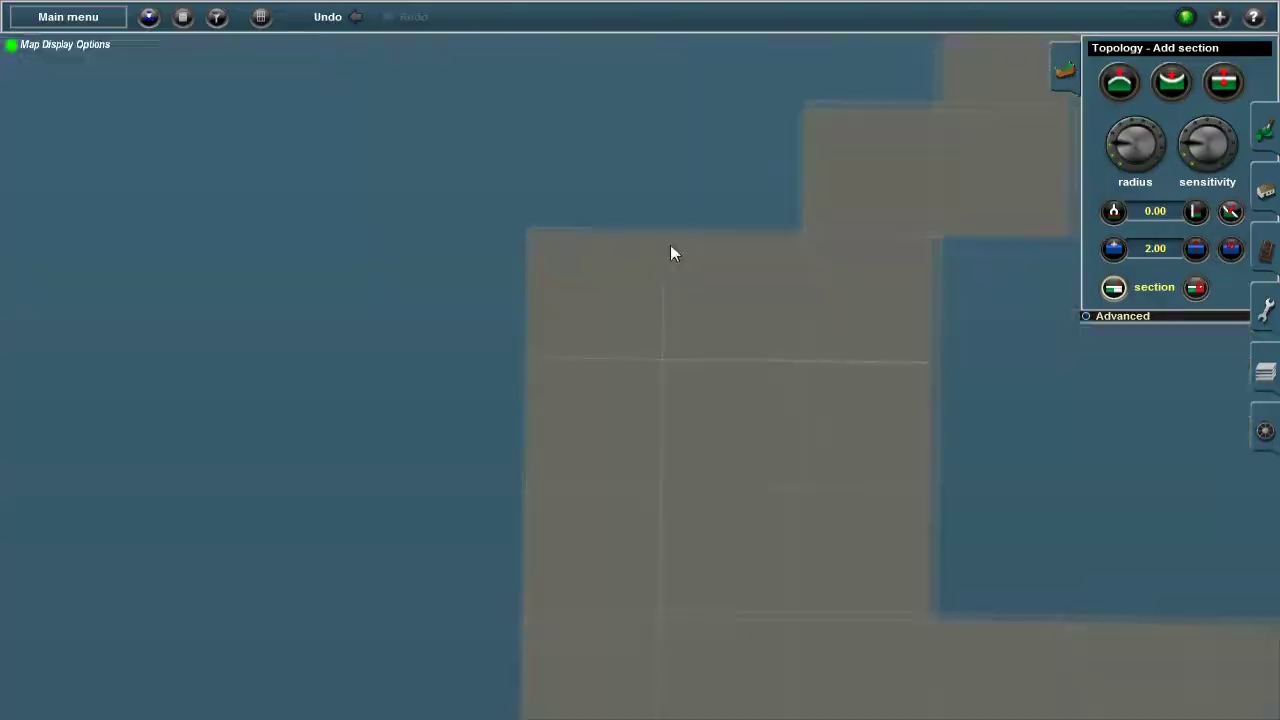
# Step: Complete the wide baseboard strip along the last narrow stretch leading back toward the yard
pyautogui.press('m')
pyautogui.press('m')
pyautogui.press('m')
pyautogui.press('m')
pyautogui.press('m')
pyautogui.press('m')
pyautogui.press('m')
pyautogui.press('m')
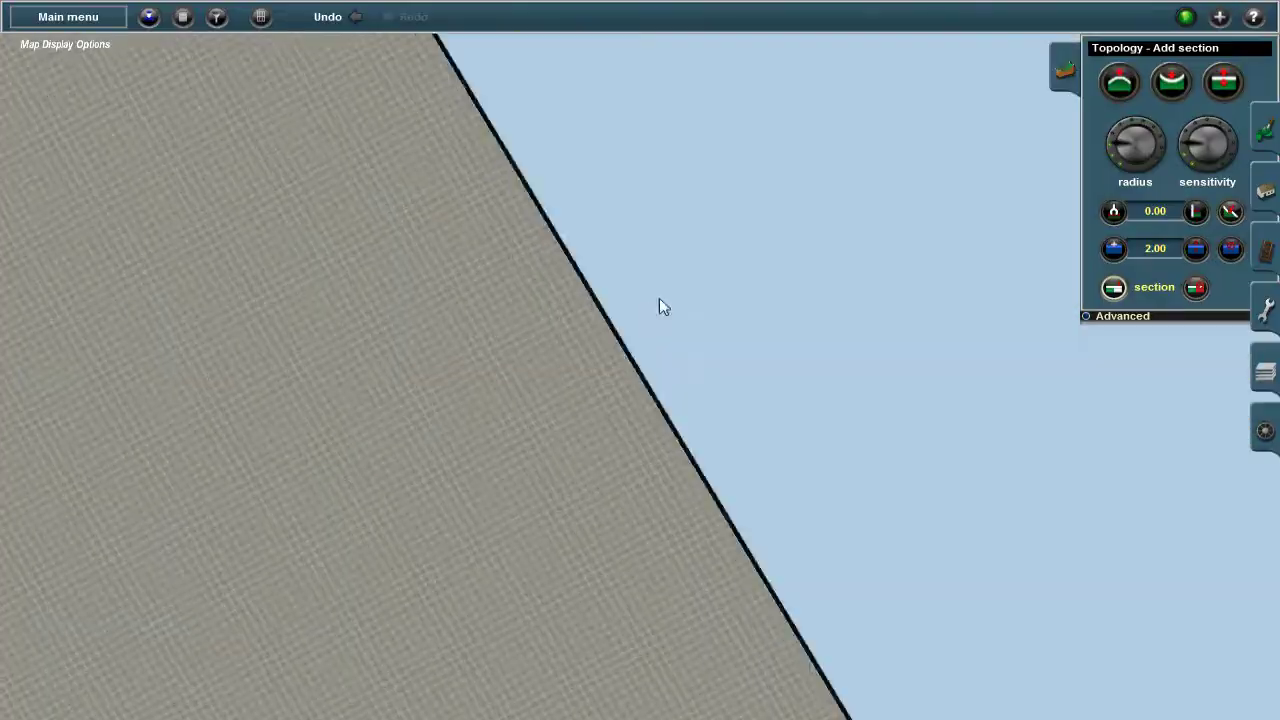
pyautogui.scroll(-5, 657, 306)
pyautogui.scroll(3, 583, 371)
pyautogui.scroll(-3, 802, 555)
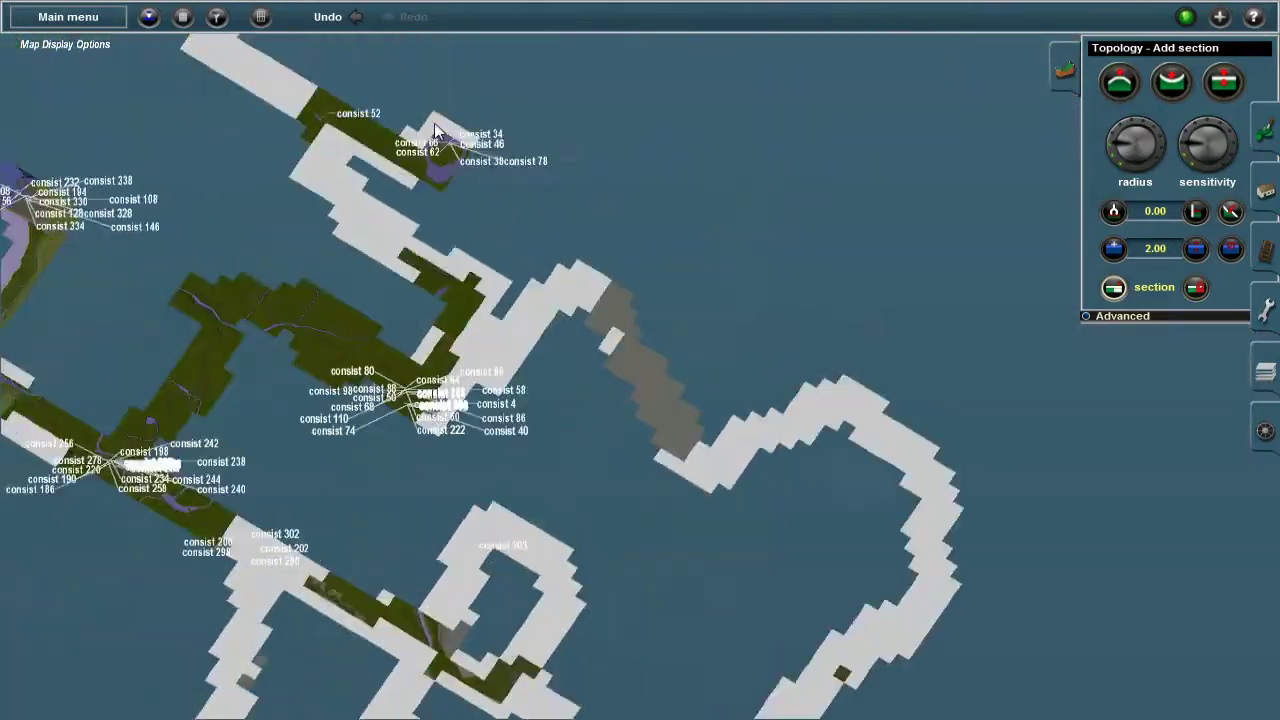
# Step: Level the new baseboards beside the forested terrain at height 300 with a larger brush radius, and open the advanced terrain options
pyautogui.scroll(8, 616, 332)
pyautogui.press('m')
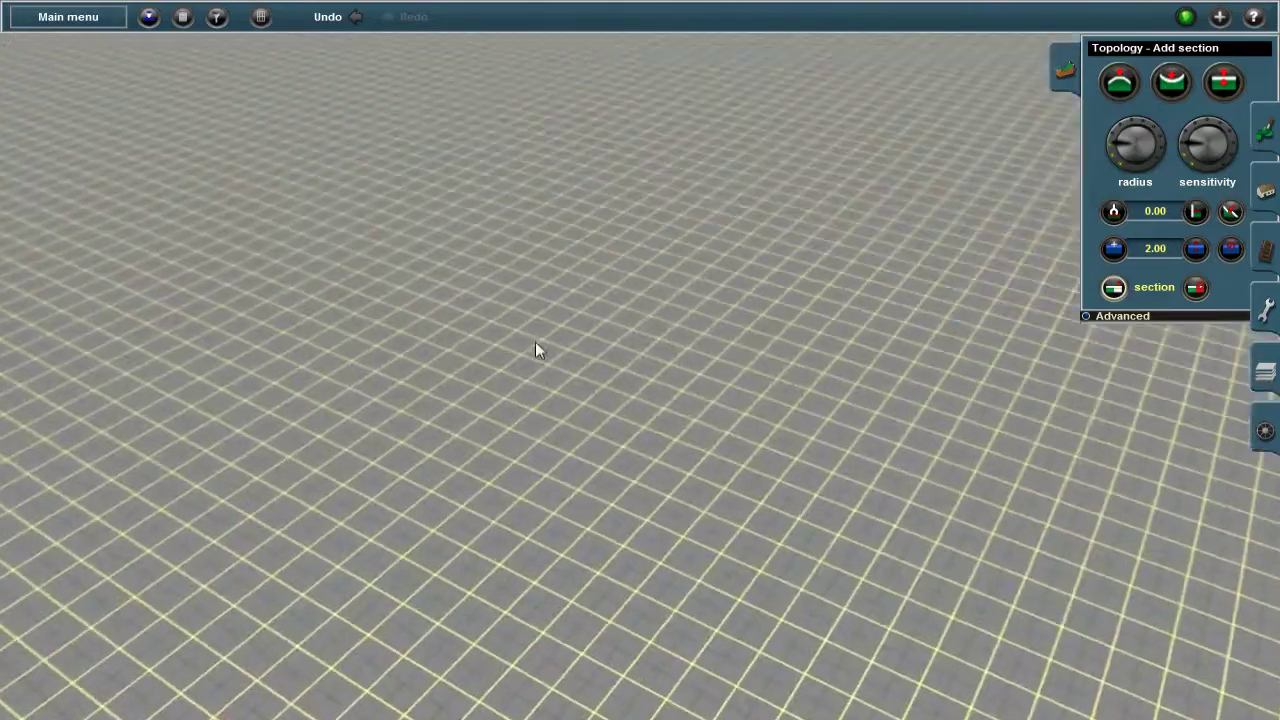
pyautogui.press('m')
pyautogui.scroll(3, 774, 300)
pyautogui.moveTo(774, 305); pyautogui.dragTo(526, 486, button='right')
pyautogui.scroll(5, 668, 373)
pyautogui.scroll(10, 666, 365)
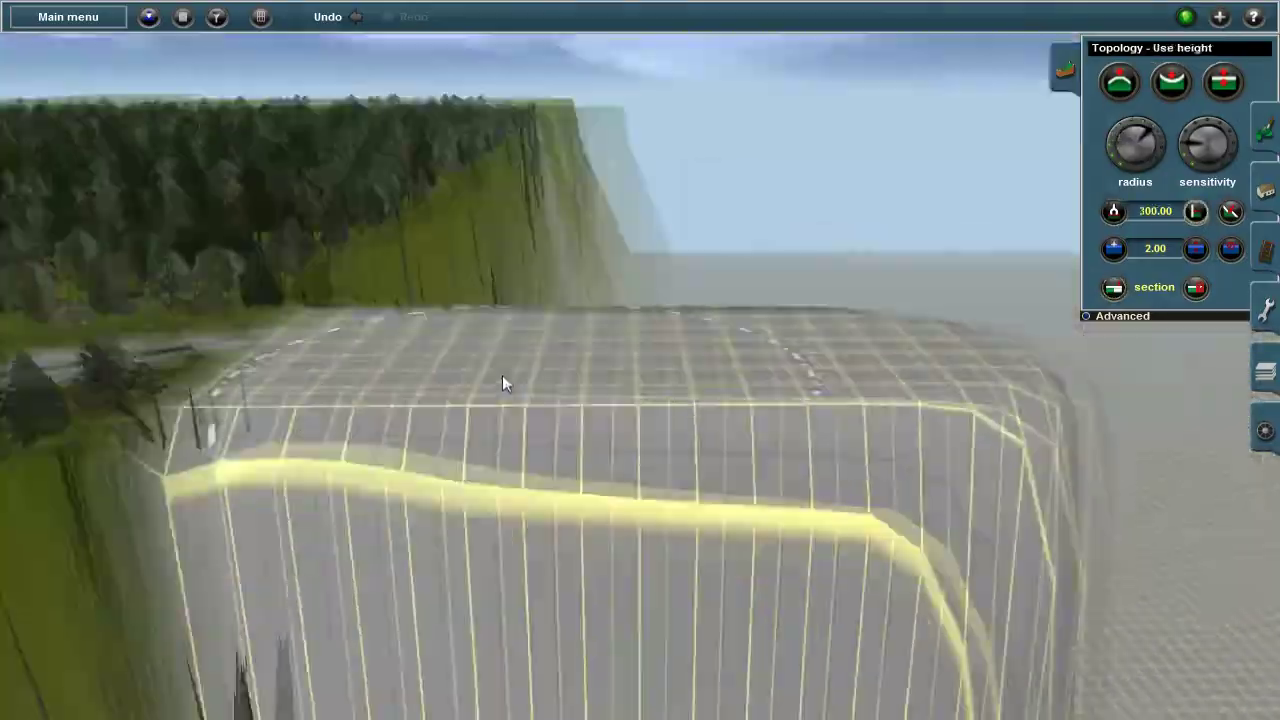
pyautogui.scroll(-5, 502, 375)
pyautogui.moveTo(675, 365)
pyautogui.mouseDown()
pyautogui.moveTo(636, 261)
pyautogui.moveTo(741, 471)
pyautogui.mouseUp()
pyautogui.moveTo(741, 471); pyautogui.dragTo(637, 309, button='right')
pyautogui.moveTo(637, 309)
pyautogui.mouseDown()
pyautogui.moveTo(639, 297)
pyautogui.moveTo(596, 357)
pyautogui.moveTo(561, 188)
pyautogui.moveTo(660, 271)
pyautogui.moveTo(654, 429)
pyautogui.moveTo(634, 397)
pyautogui.moveTo(617, 406)
pyautogui.mouseUp()
pyautogui.moveTo(617, 413)
pyautogui.mouseDown(button='right')
pyautogui.moveTo(610, 398)
pyautogui.moveTo(826, 343)
pyautogui.moveTo(614, 352)
pyautogui.moveTo(643, 291)
pyautogui.moveTo(660, 332)
pyautogui.moveTo(646, 297)
pyautogui.moveTo(640, 309)
pyautogui.moveTo(646, 295)
pyautogui.moveTo(645, 316)
pyautogui.moveTo(643, 297)
pyautogui.moveTo(636, 308)
pyautogui.moveTo(643, 279)
pyautogui.moveTo(777, 350)
pyautogui.moveTo(583, 291)
pyautogui.moveTo(640, 306)
pyautogui.moveTo(645, 194)
pyautogui.moveTo(654, 423)
pyautogui.moveTo(560, 369)
pyautogui.moveTo(646, 308)
pyautogui.moveTo(574, 340)
pyautogui.moveTo(630, 305)
pyautogui.moveTo(646, 374)
pyautogui.moveTo(640, 294)
pyautogui.moveTo(694, 351)
pyautogui.mouseUp(button='right')
pyautogui.click(1110, 316)
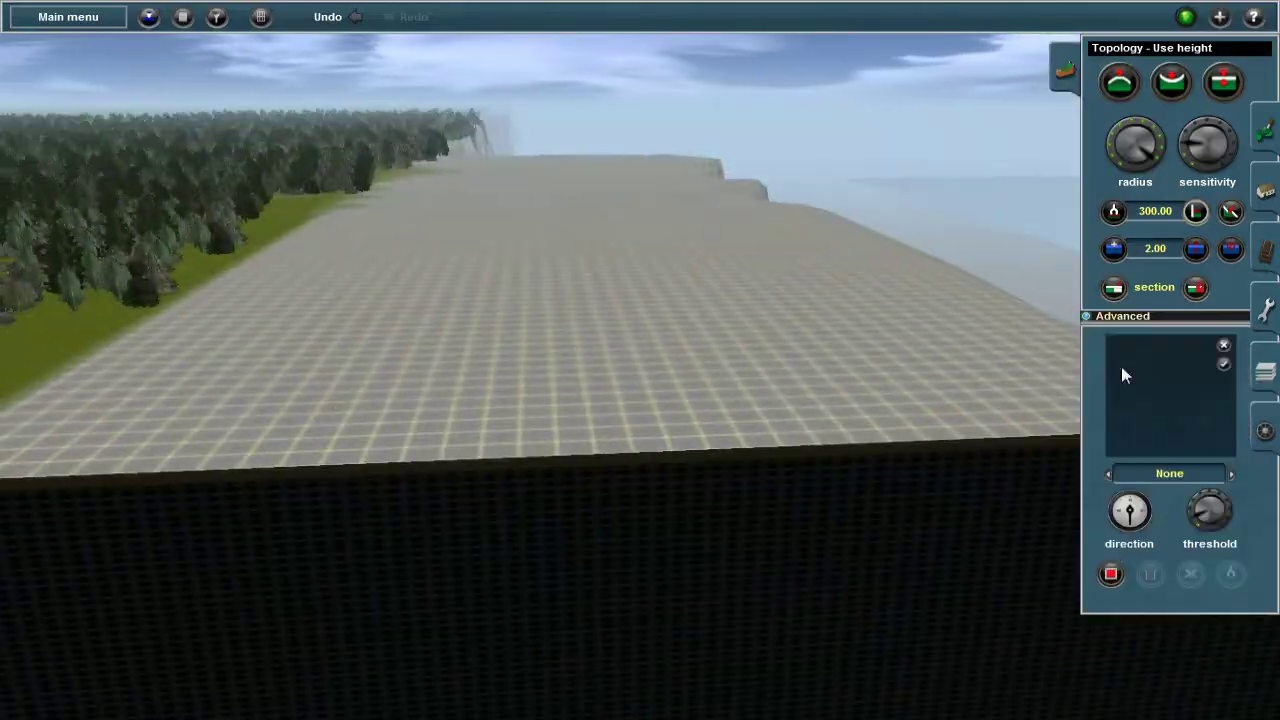
# Step: Select a rectangular area of the levelled ground and copy it
pyautogui.click(1265, 310)
pyautogui.moveTo(212, 405); pyautogui.dragTo(754, 78)
pyautogui.hotkey('ctrl', 'c')
# Step: Paste the copied levelled ground onto the low-lying new baseboards farther along the strip
pyautogui.moveTo(754, 78); pyautogui.dragTo(914, 234, button='right')
pyautogui.press('m')
pyautogui.scroll(3, 611, 300)
pyautogui.press('m')
pyautogui.moveTo(605, 228); pyautogui.dragTo(768, 85, button='right')
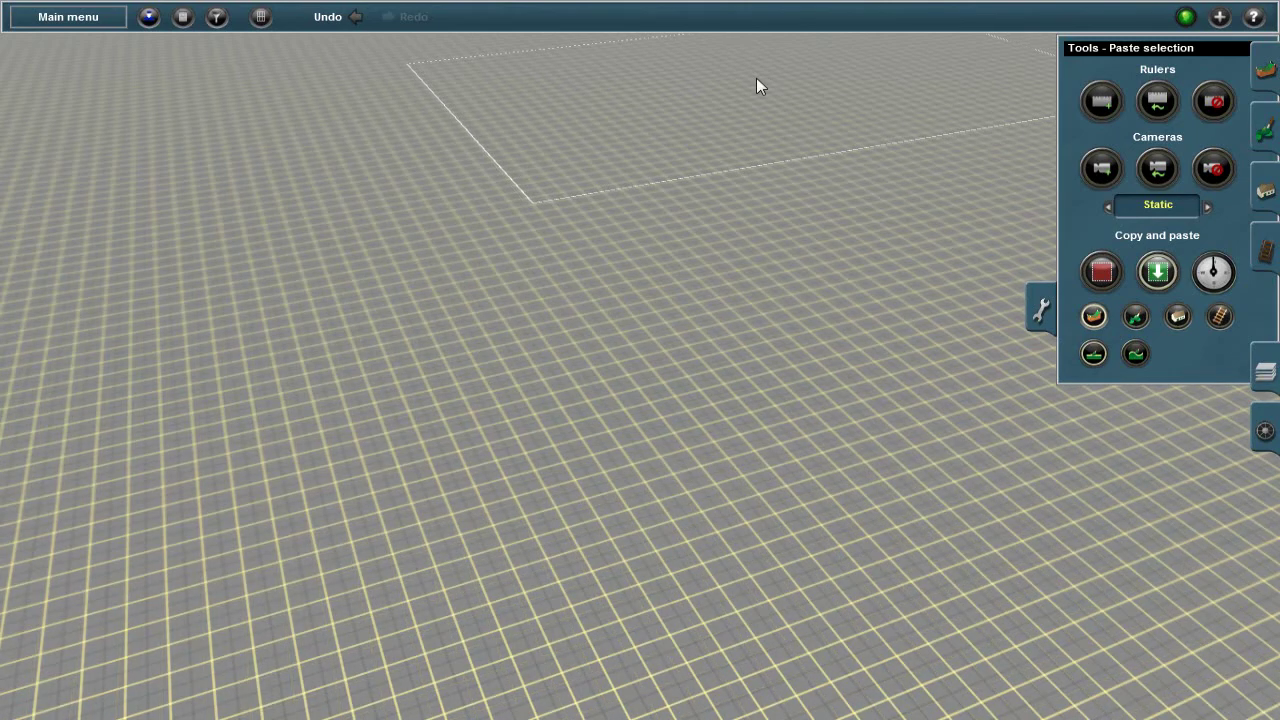
pyautogui.scroll(10, 756, 86)
pyautogui.scroll(10, 480, 80)
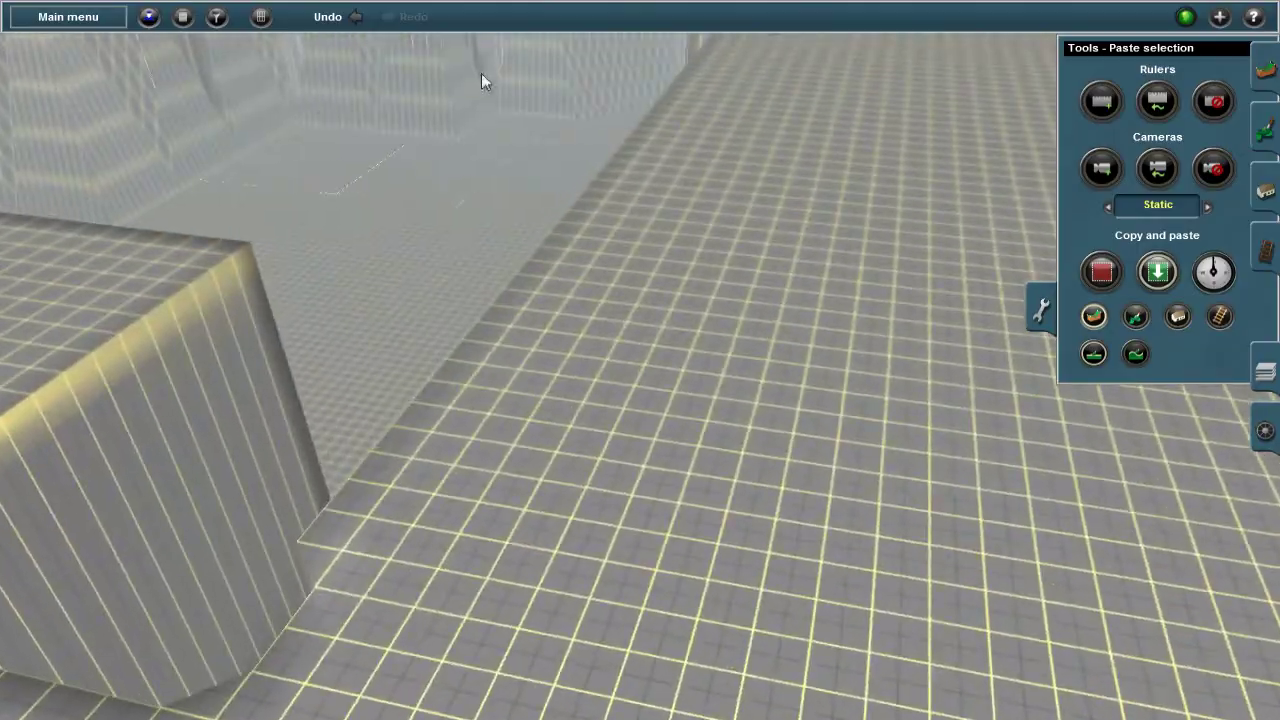
# Step: Paste the levelled ground over the remaining sunken area between the raised blocks, and check the track layout on the map
pyautogui.scroll(-15, 855, 346)
pyautogui.scroll(15, 653, 290)
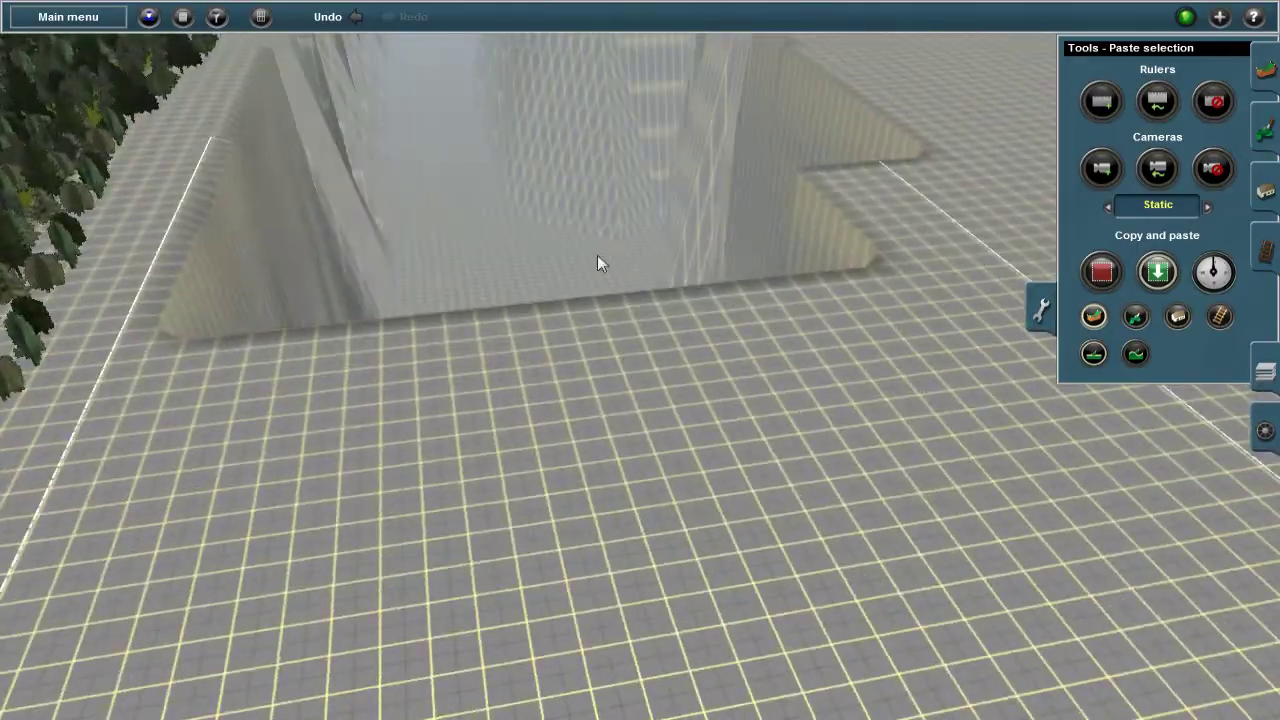
pyautogui.moveTo(597, 263); pyautogui.dragTo(574, 331, button='right')
pyautogui.press('m')
pyautogui.scroll(10, 666, 270)
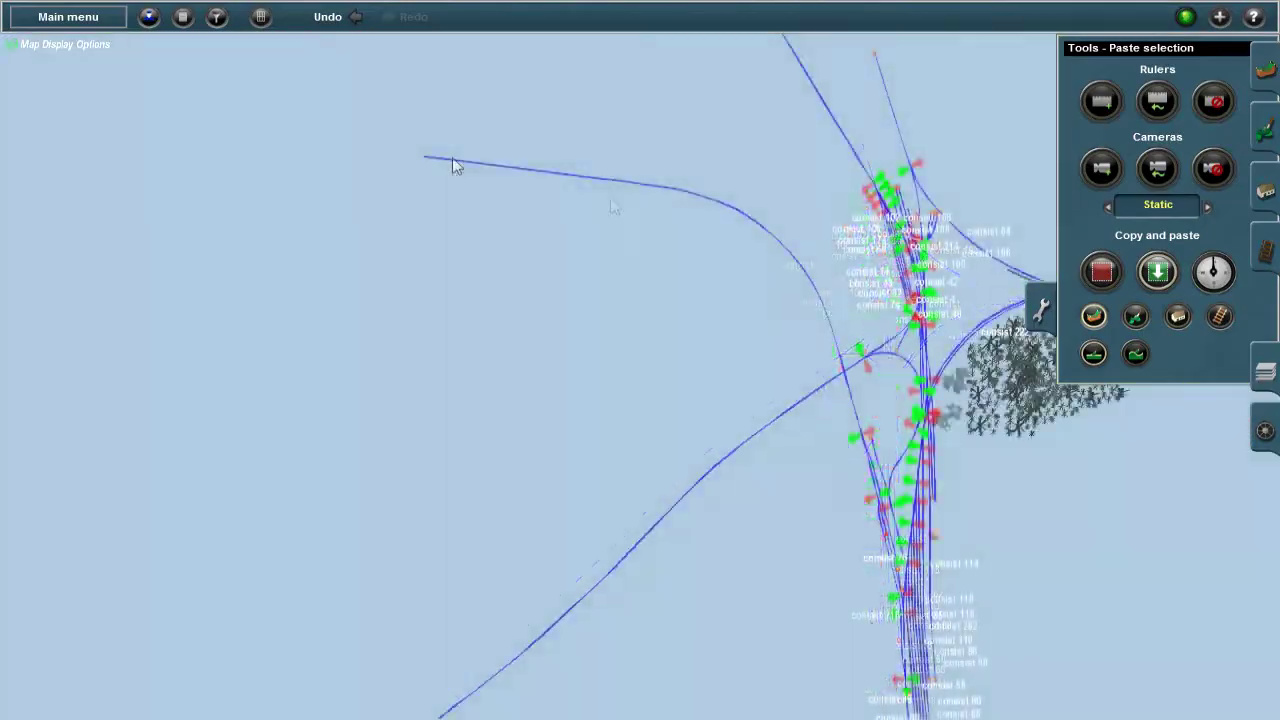
# Step: Choose a HOTT Track 2010 wood grass track and locate the existing track end beside the new baseboards
pyautogui.click(452, 162)
pyautogui.moveTo(675, 341); pyautogui.dragTo(663, 390, button='right')
pyautogui.keyDown('ctrl'); pyautogui.click(663, 390); pyautogui.keyUp('ctrl')
pyautogui.press('m')
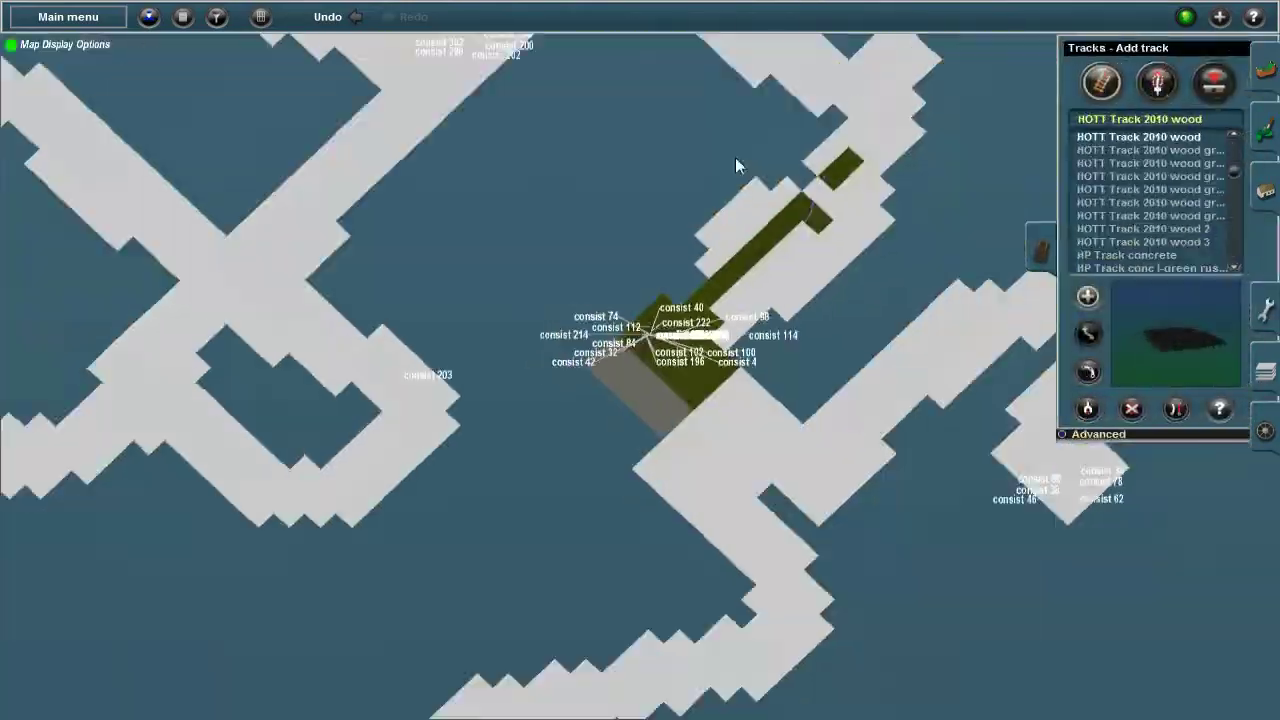
pyautogui.click(614, 260)
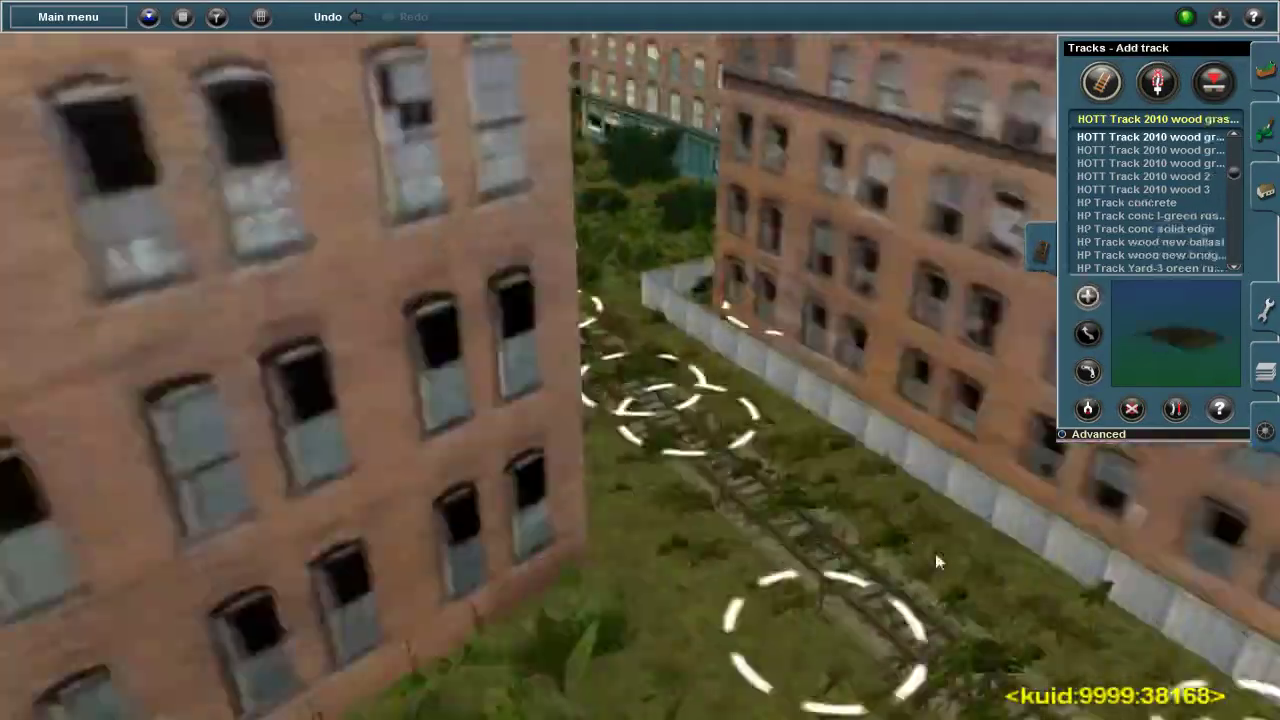
pyautogui.press('m')
pyautogui.scroll(-5, 920, 509)
pyautogui.scroll(5, 629, 543)
# Step: Lay HOTT Track 2010 wood grass track from the end of the portal track out across the levelled ground
pyautogui.click(480, 476)
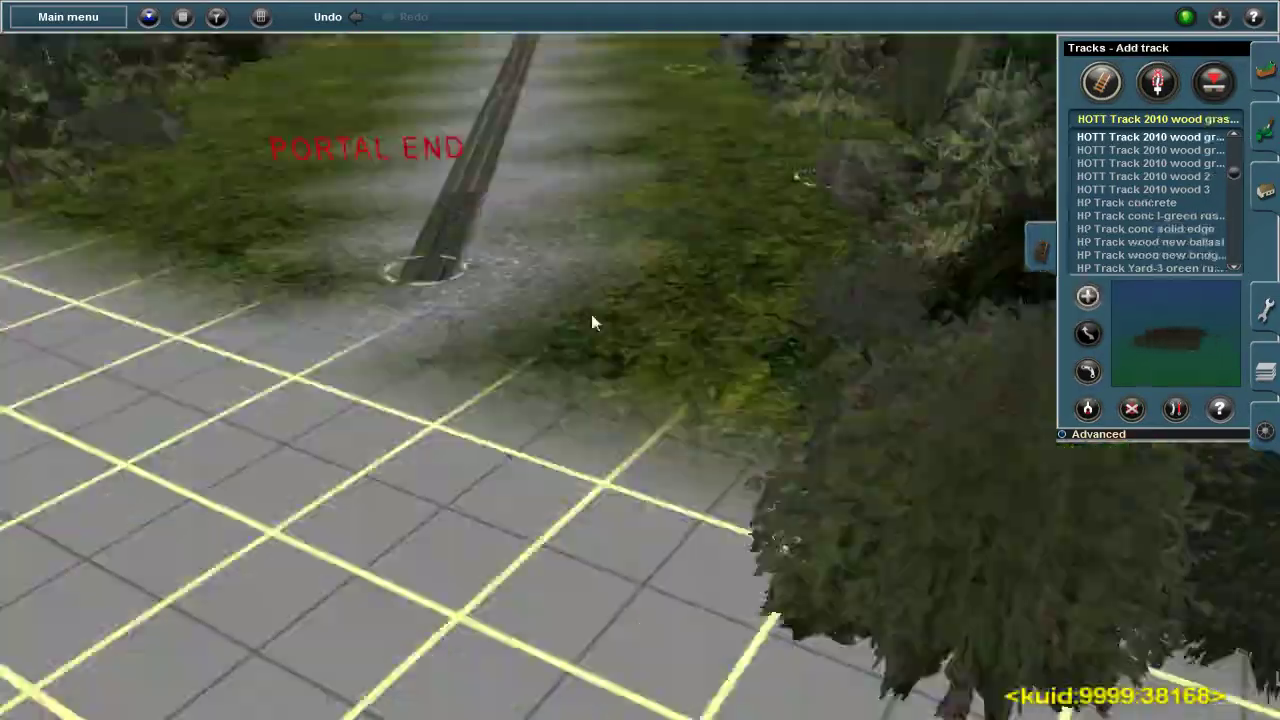
pyautogui.moveTo(607, 158); pyautogui.dragTo(554, 283, button='right')
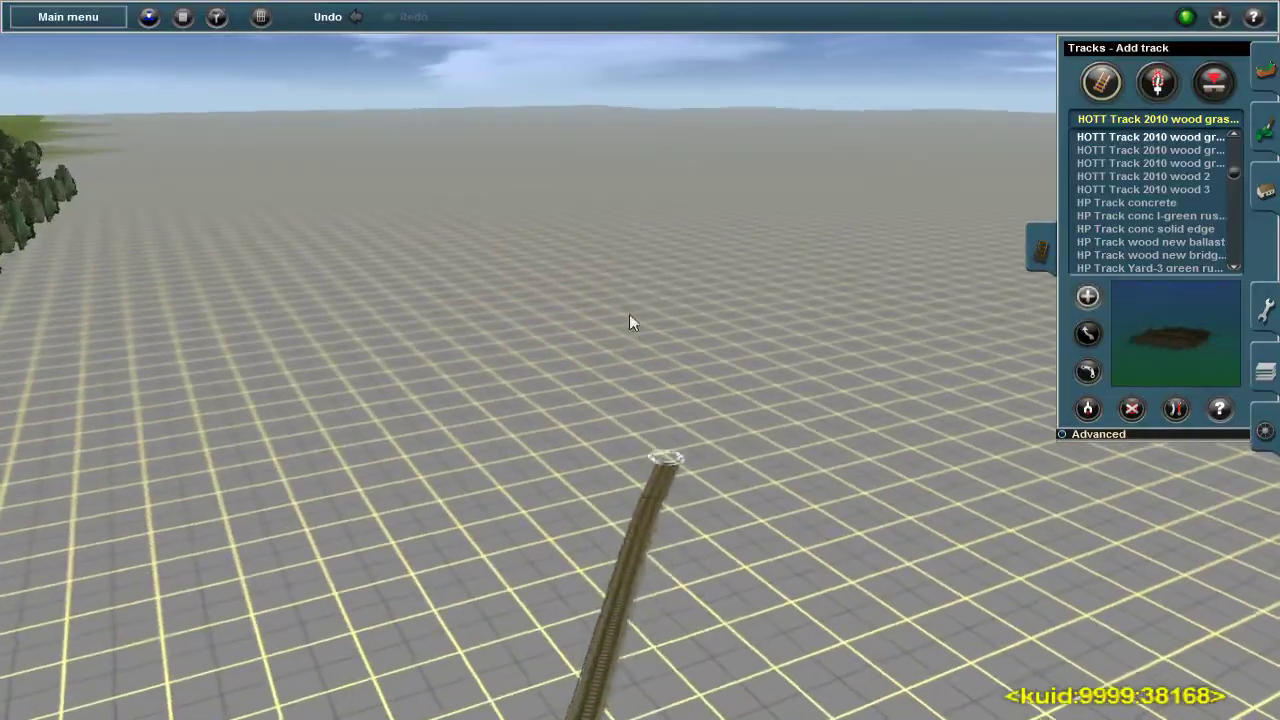
pyautogui.moveTo(470, 662); pyautogui.dragTo(643, 186, button='right')
pyautogui.scroll(-5, 683, 531)
pyautogui.press('m')
pyautogui.click(642, 350)
pyautogui.moveTo(723, 183); pyautogui.dragTo(623, 423, button='right')
pyautogui.press('m')
pyautogui.press('a')
pyautogui.press('m')
pyautogui.scroll(3, 645, 365)
pyautogui.press('m')
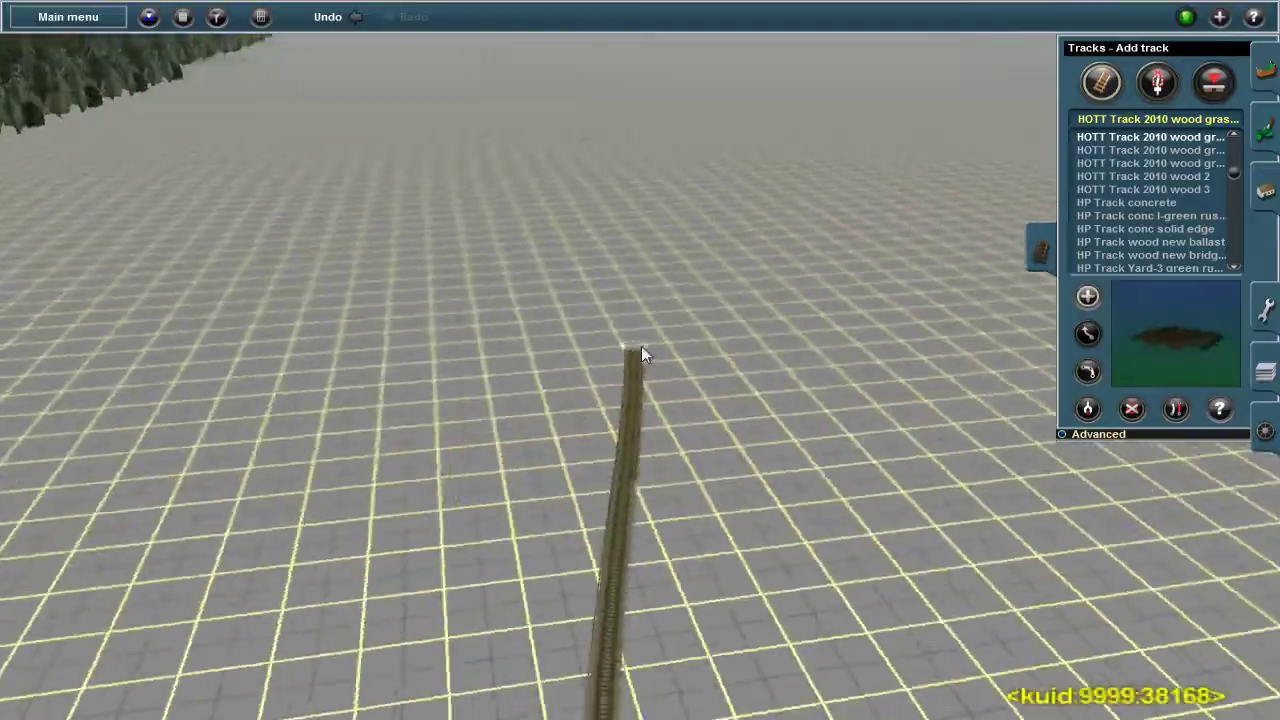
# Step: Move the new track's spline points to shape its curve, and check its course against the baseboards on the map
pyautogui.press('m')
pyautogui.press('m')
pyautogui.press('m')
pyautogui.press('m')
pyautogui.moveTo(587, 343); pyautogui.dragTo(643, 534, button='right')
pyautogui.press('m')
pyautogui.scroll(-3, 683, 268)
pyautogui.scroll(3, 683, 258)
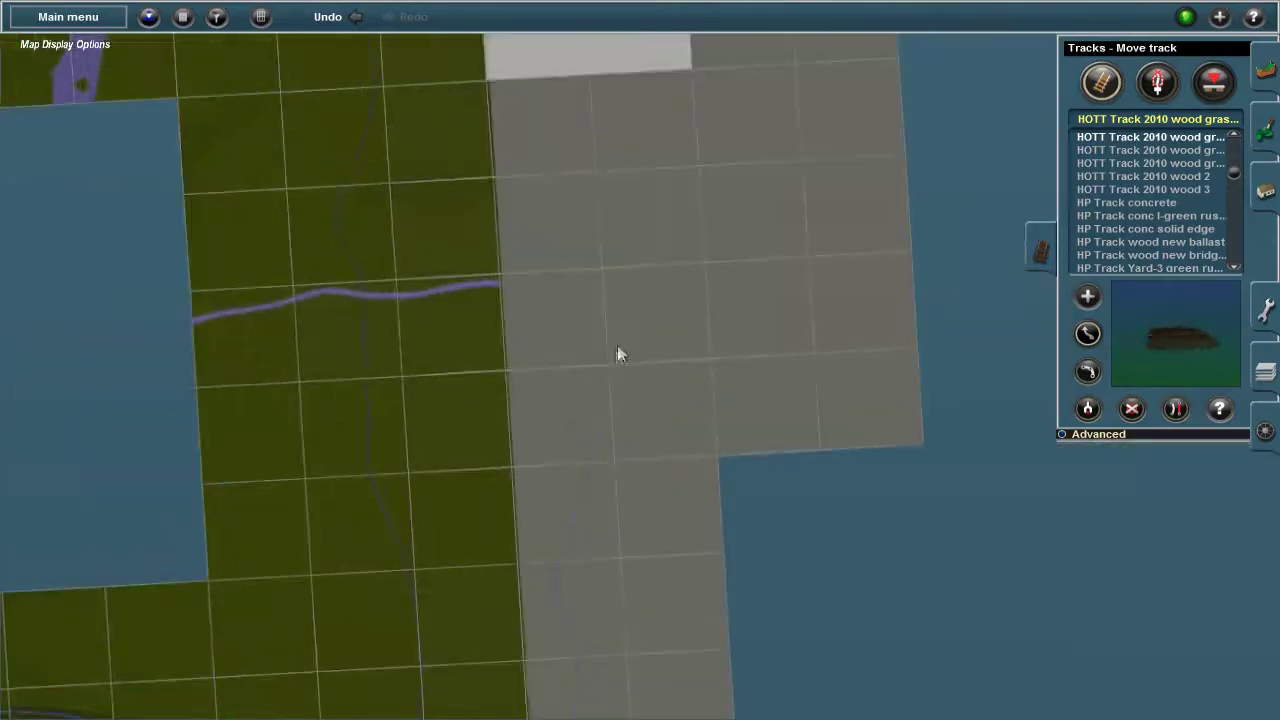
pyautogui.scroll(-6, 617, 345)
pyautogui.scroll(6, 663, 249)
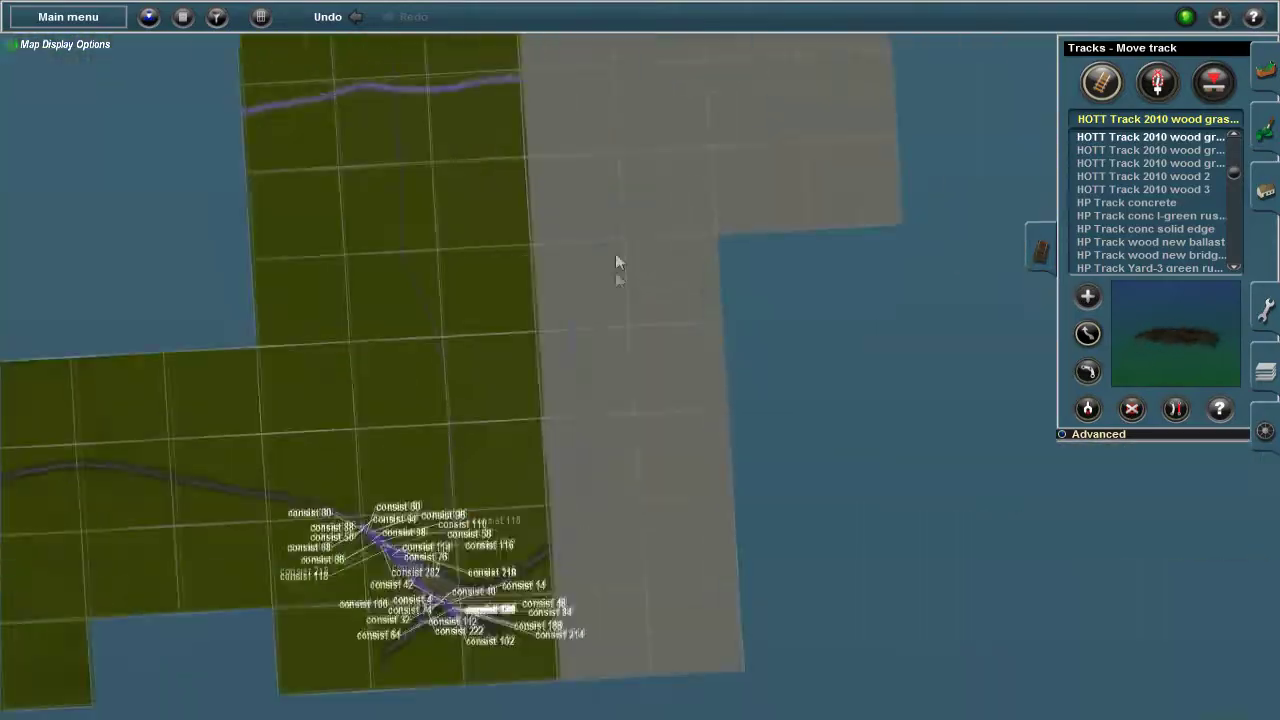
# Step: Lay more track along the baseboard strip beside the forested terrain and adjust its curve
pyautogui.press('m')
pyautogui.scroll(-3, 745, 541)
pyautogui.moveTo(371, 434); pyautogui.dragTo(720, 140)
pyautogui.press('m')
pyautogui.scroll(2, 655, 306)
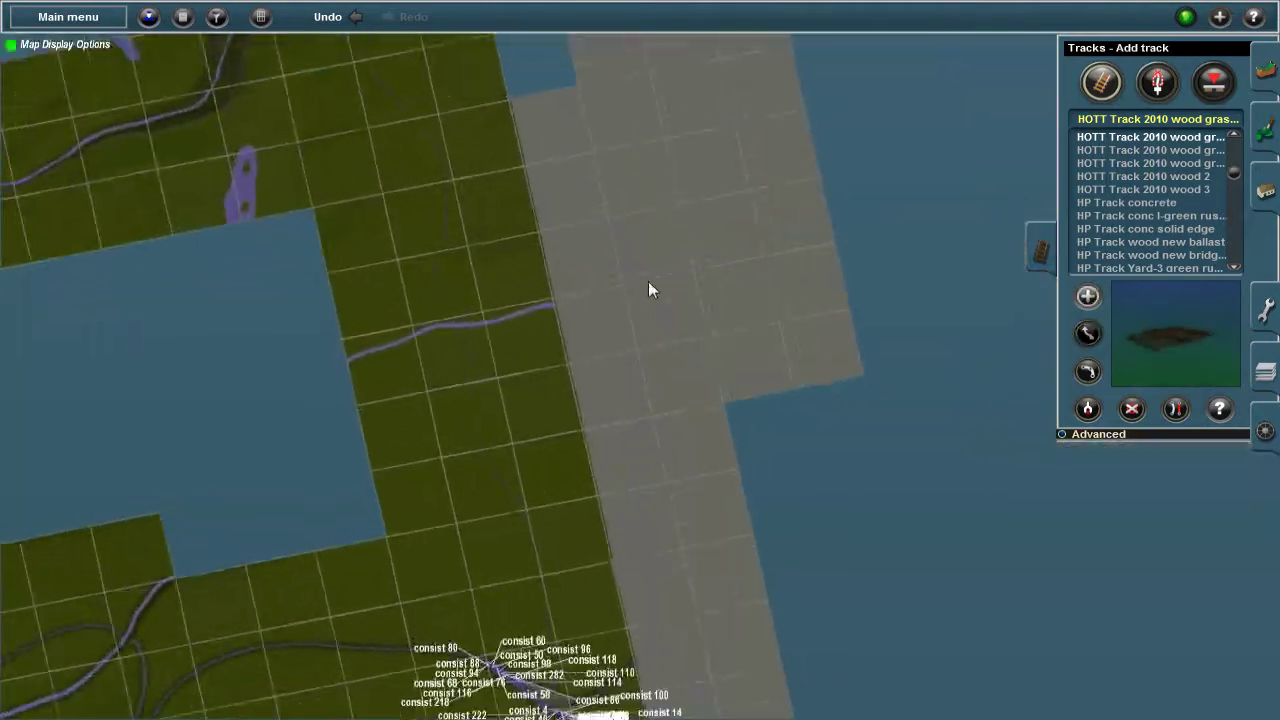
pyautogui.press('m')
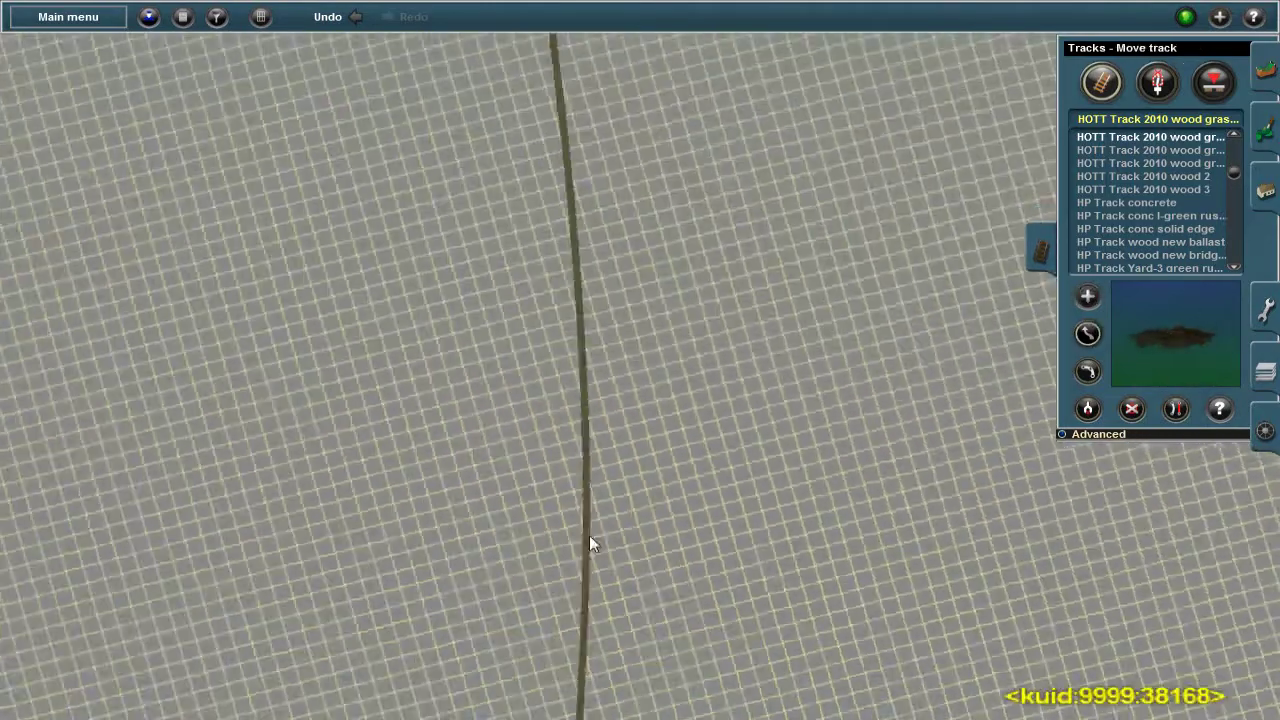
# Step: Extend the track from its open end with further long sections running along the wide strip
pyautogui.press('m')
pyautogui.press('m')
pyautogui.scroll(-3, 674, 303)
pyautogui.click(1087, 297)
pyautogui.scroll(-2, 583, 144)
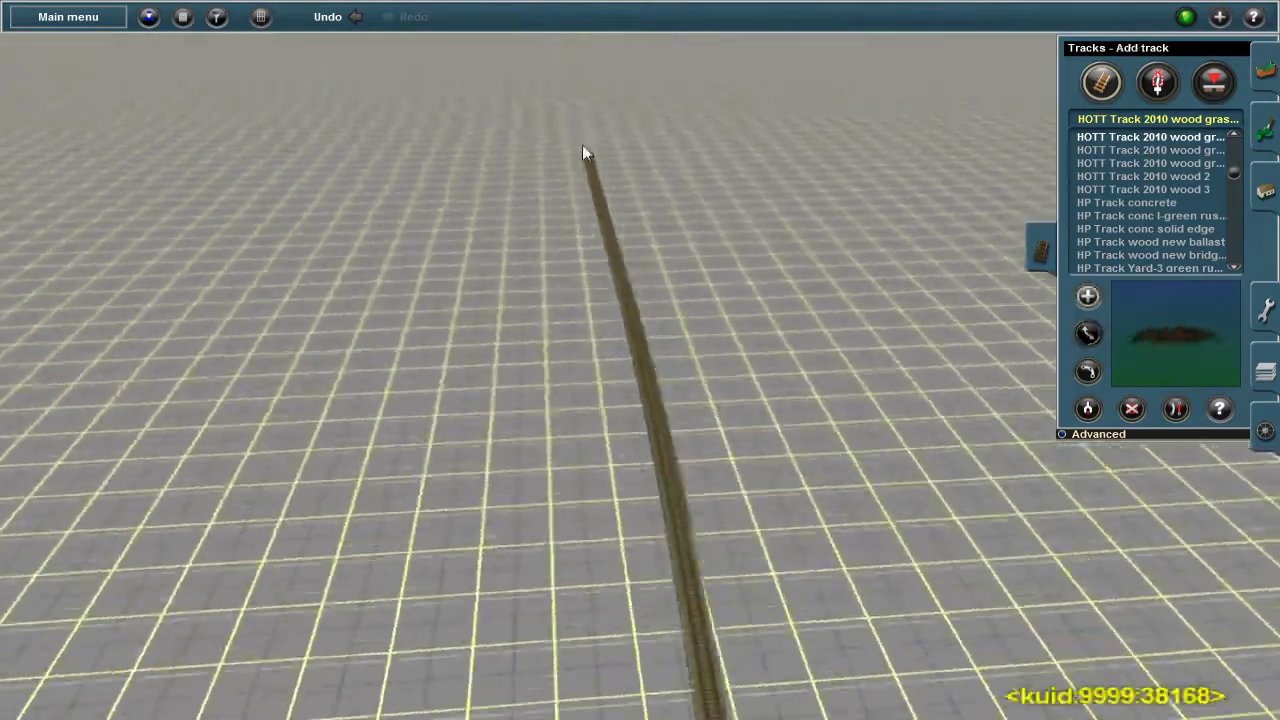
pyautogui.press('m')
pyautogui.scroll(2, 660, 330)
pyautogui.press('m')
pyautogui.moveTo(705, 330); pyautogui.dragTo(654, 349, button='right')
pyautogui.press('m')
pyautogui.press('m')
pyautogui.scroll(-2, 663, 357)
pyautogui.press('m')
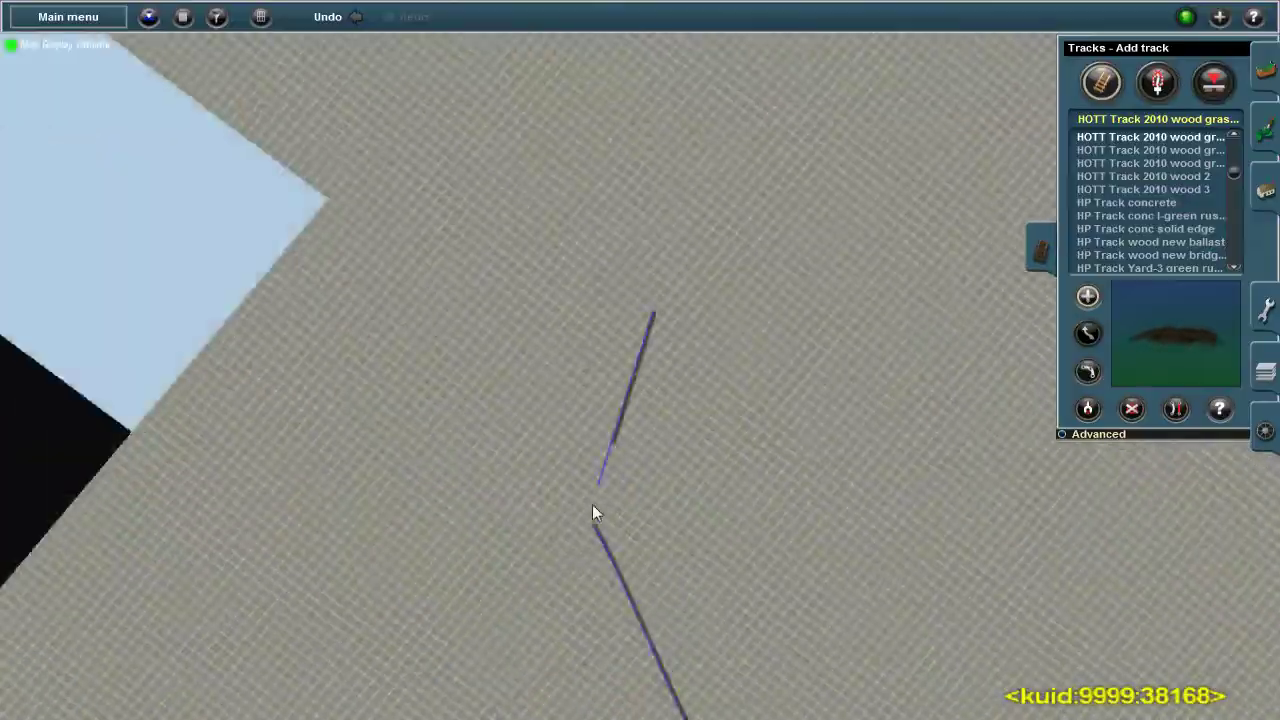
# Step: Check on the map how the new track runs relative to the inner corner of the baseboards
pyautogui.press('m')
pyautogui.press('m')
pyautogui.scroll(-2, 696, 477)
pyautogui.scroll(-2, 623, 295)
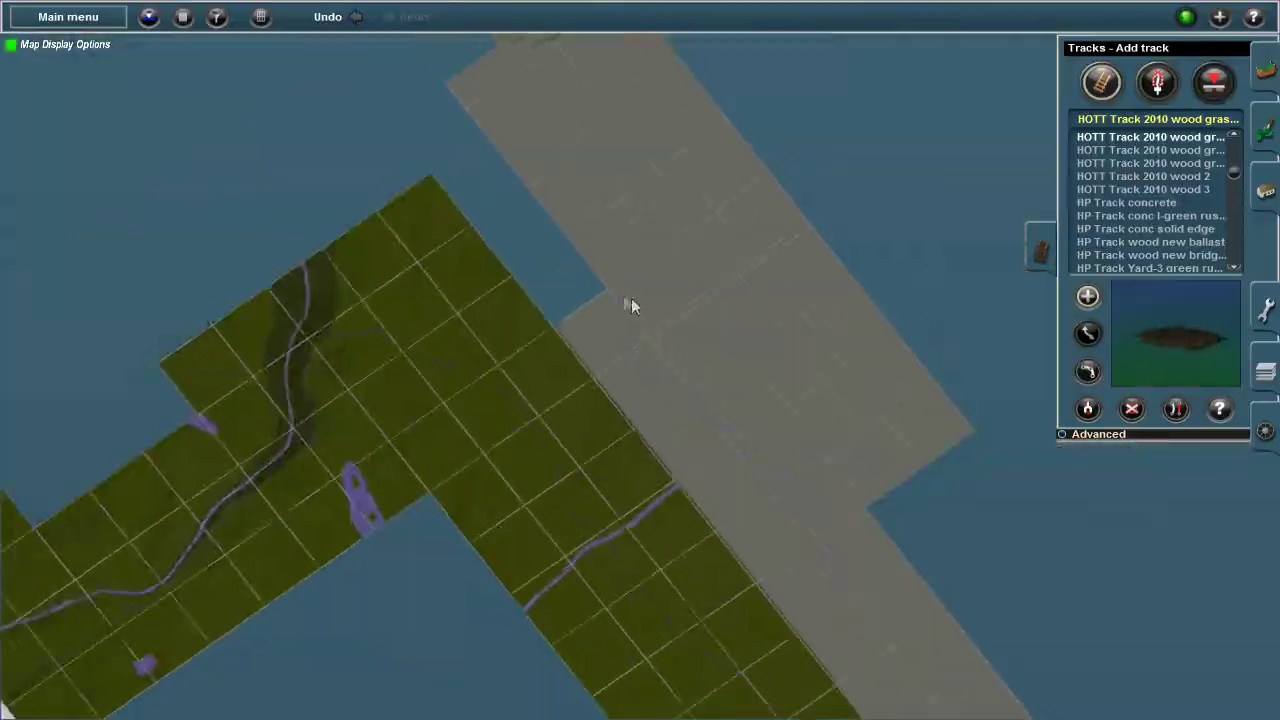
pyautogui.scroll(2, 531, 345)
pyautogui.press('m')
# Step: Level the hollow remaining in the new ground beside the forested terrain using height 300
pyautogui.press('F1')
pyautogui.moveTo(801, 331); pyautogui.dragTo(472, 270, button='right')
pyautogui.moveTo(472, 278); pyautogui.dragTo(636, 355)
pyautogui.press('shift')
pyautogui.moveTo(635, 355); pyautogui.dragTo(760, 330, button='right')
pyautogui.moveTo(630, 340); pyautogui.dragTo(641, 329)
pyautogui.moveTo(641, 329); pyautogui.dragTo(655, 365, button='right')
pyautogui.moveTo(655, 365)
pyautogui.mouseDown()
pyautogui.moveTo(638, 330)
pyautogui.moveTo(697, 349)
pyautogui.mouseUp()
pyautogui.moveTo(697, 349); pyautogui.dragTo(560, 360, button='right')
pyautogui.scroll(-10, 670, 373)
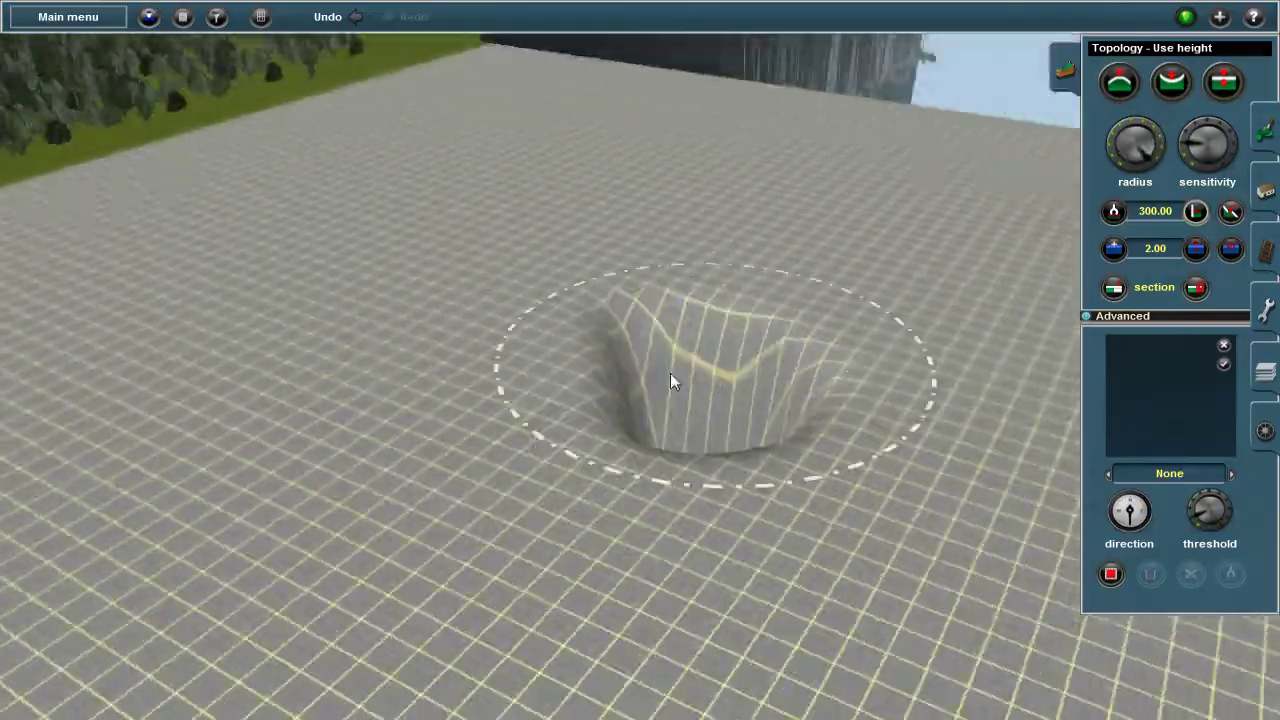
pyautogui.scroll(-3, 651, 390)
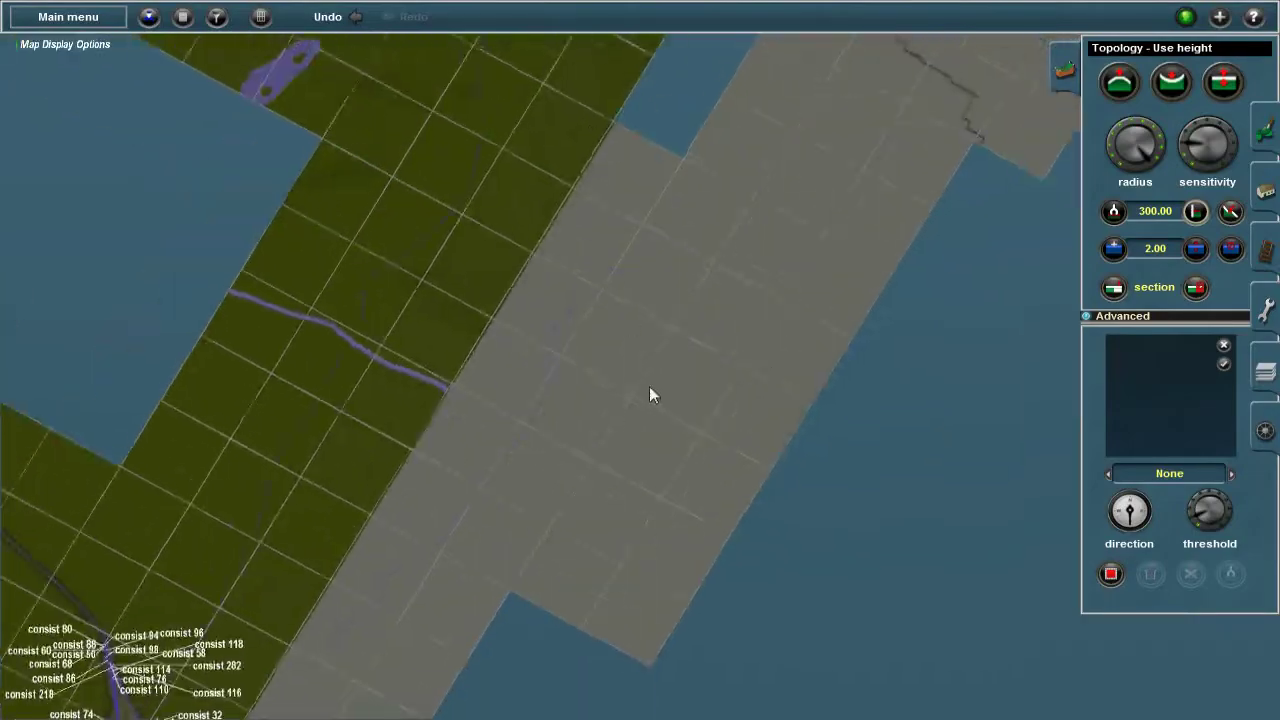
# Step: Continue the track across the levelled ground in wide hairpin curves
pyautogui.click(643, 298)
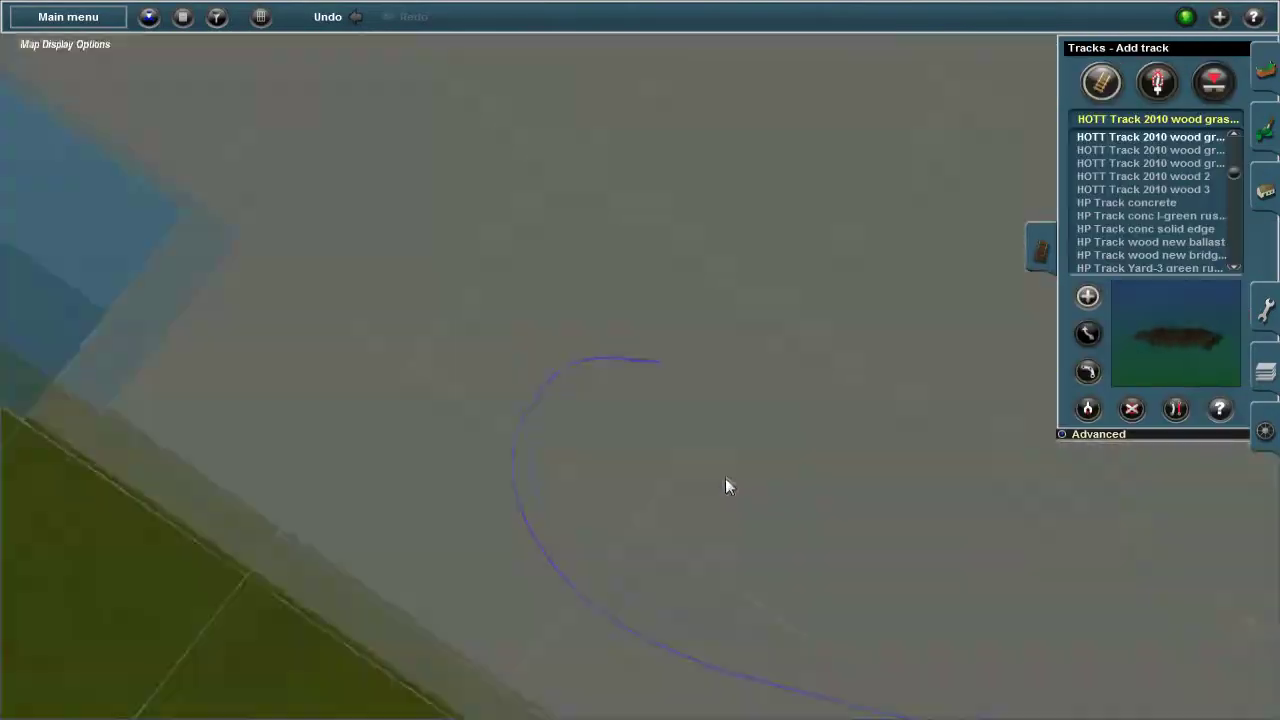
pyautogui.scroll(5, 610, 435)
pyautogui.scroll(-5, 723, 183)
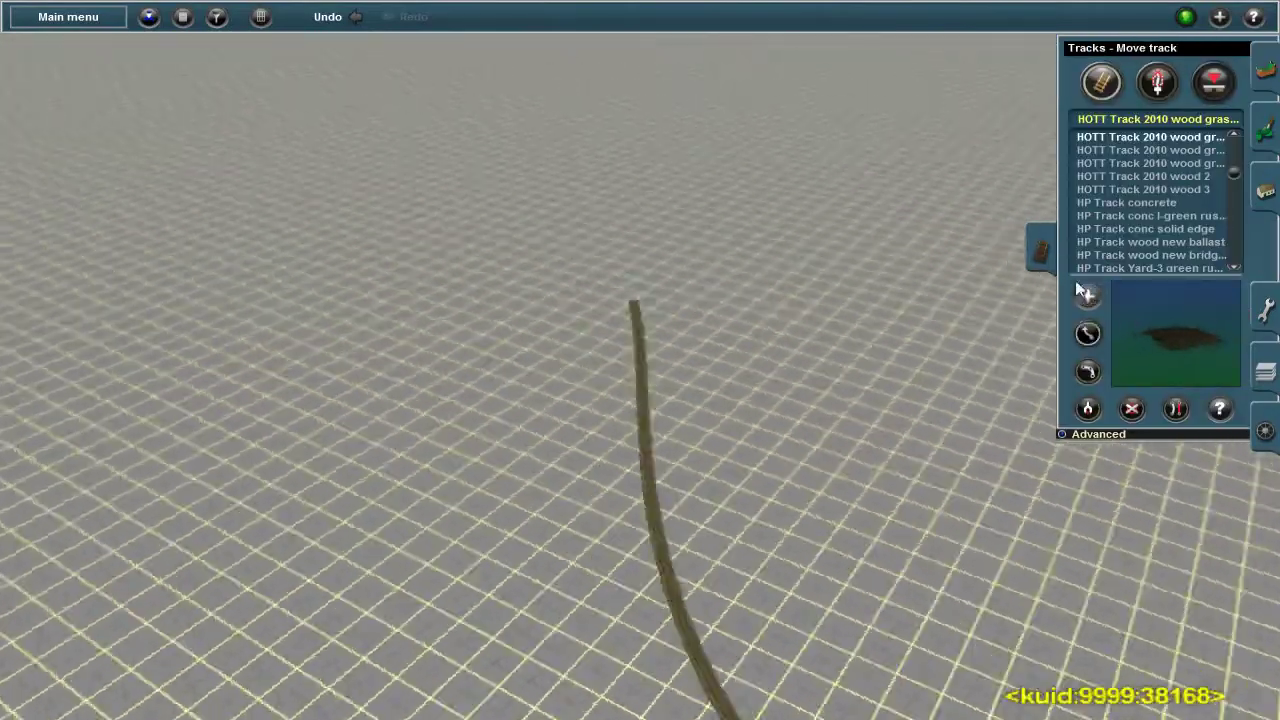
pyautogui.scroll(-3, 672, 385)
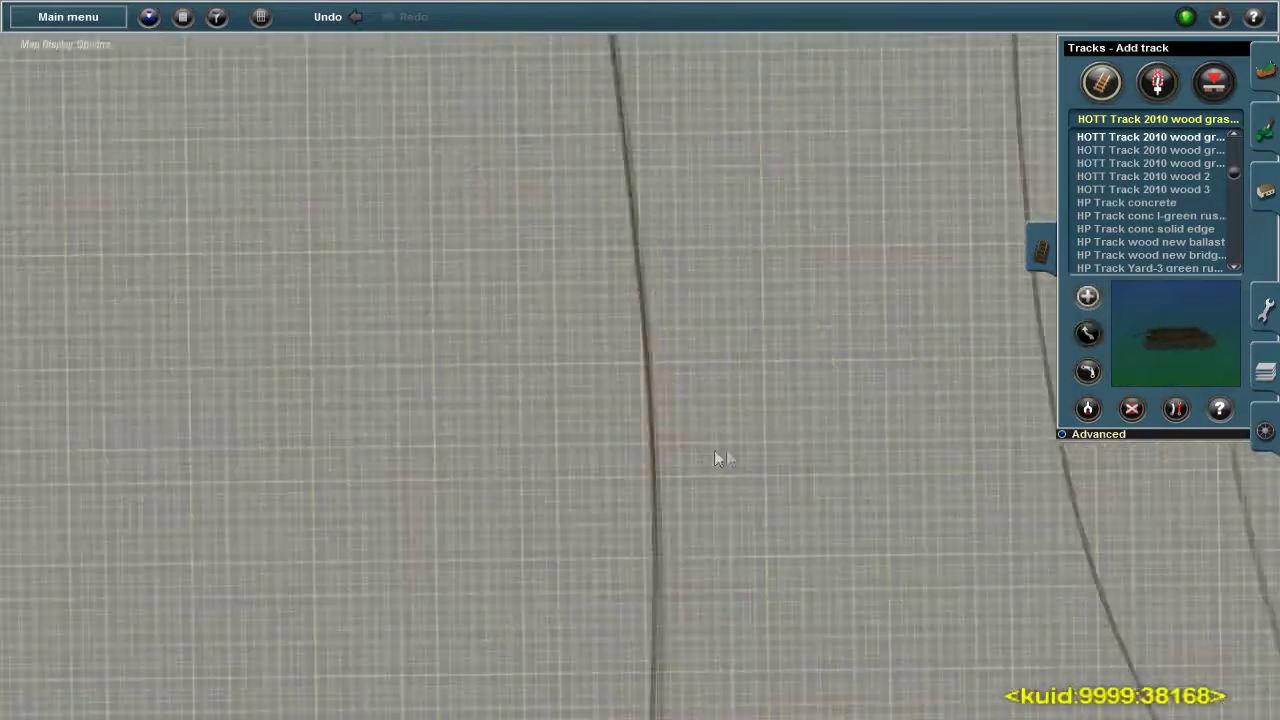
pyautogui.scroll(-5, 801, 540)
pyautogui.scroll(5, 620, 334)
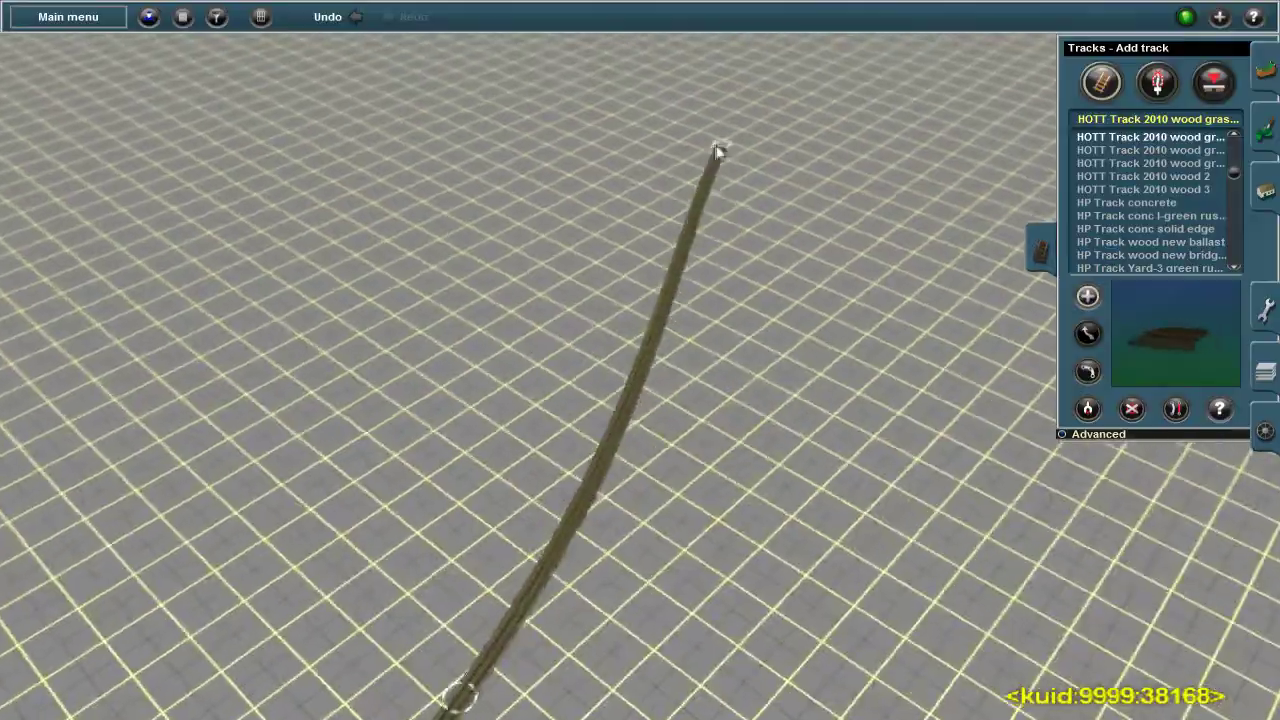
# Step: Add another curved section to the winding line and move its spline points to smooth the bend
pyautogui.scroll(-5, 409, 131)
pyautogui.scroll(5, 673, 313)
pyautogui.scroll(-5, 675, 313)
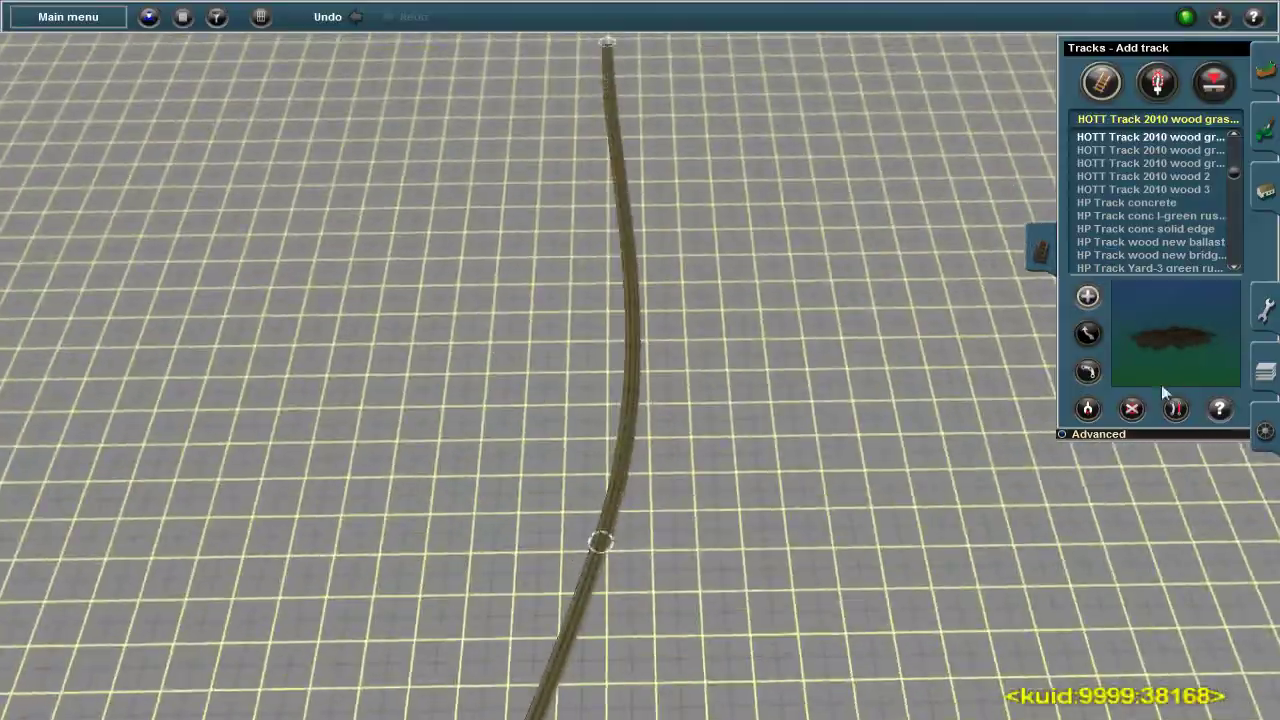
pyautogui.scroll(5, 571, 443)
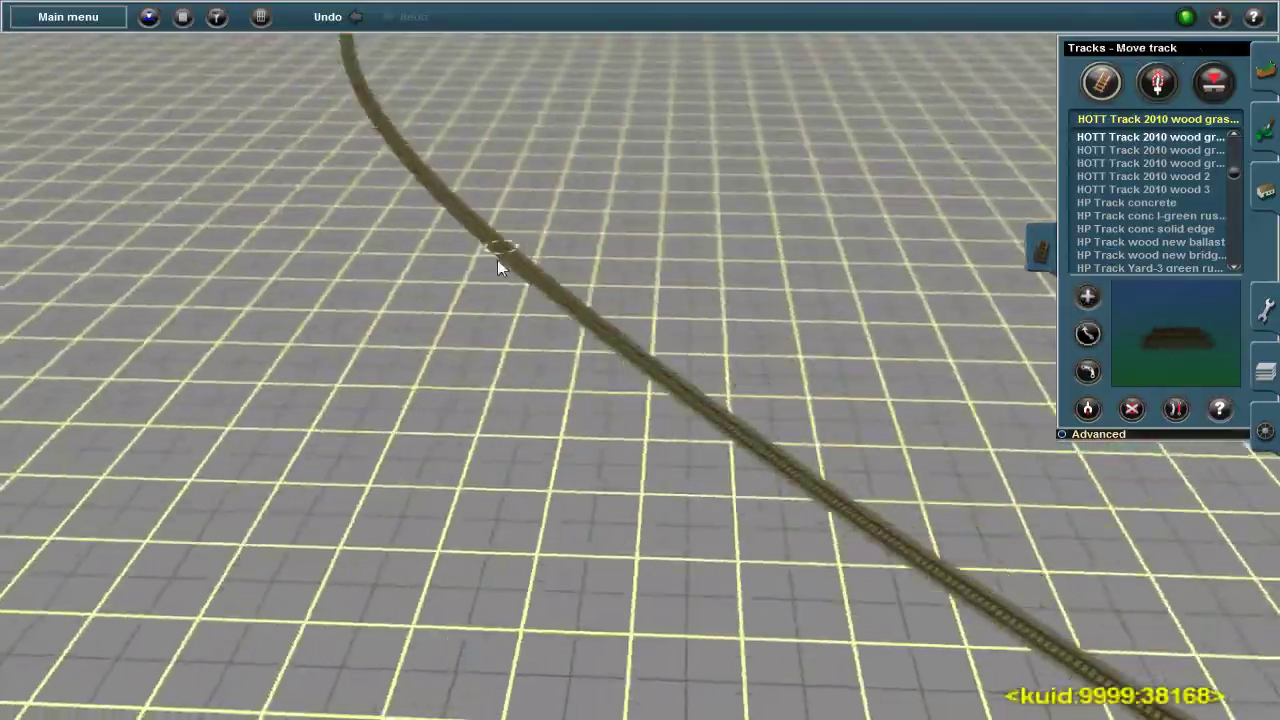
pyautogui.scroll(-5, 707, 345)
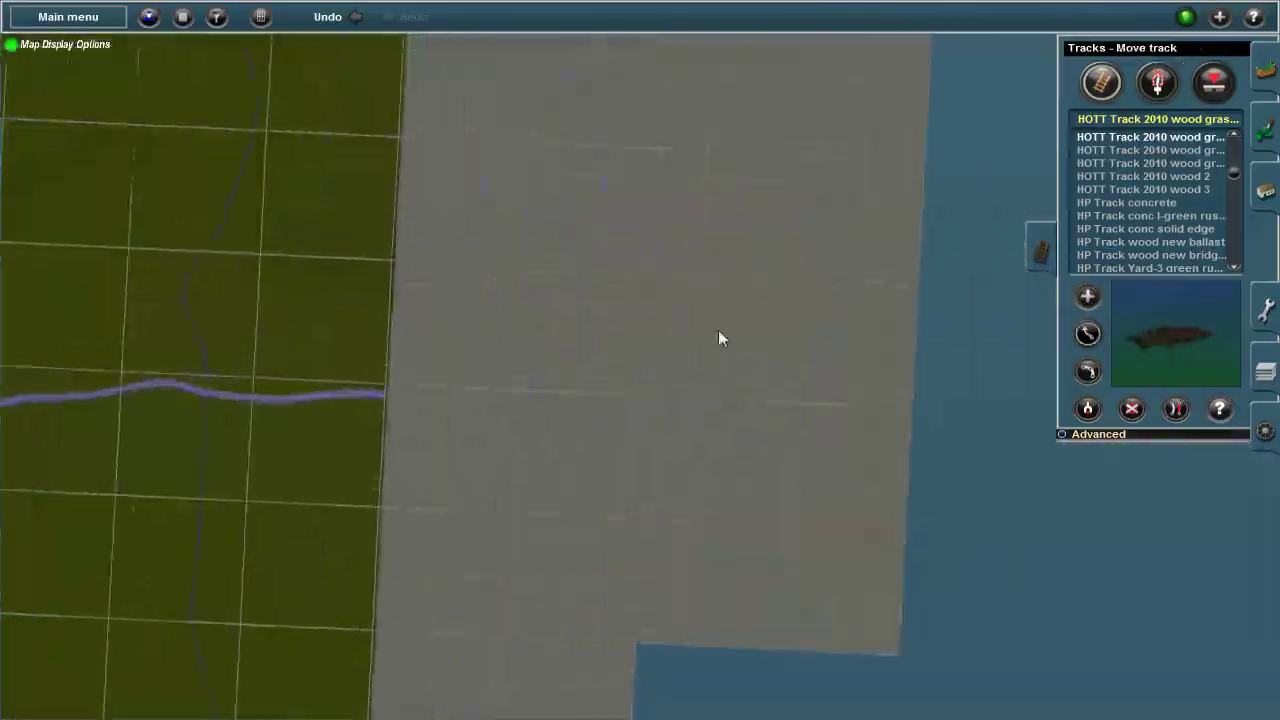
pyautogui.scroll(5, 641, 392)
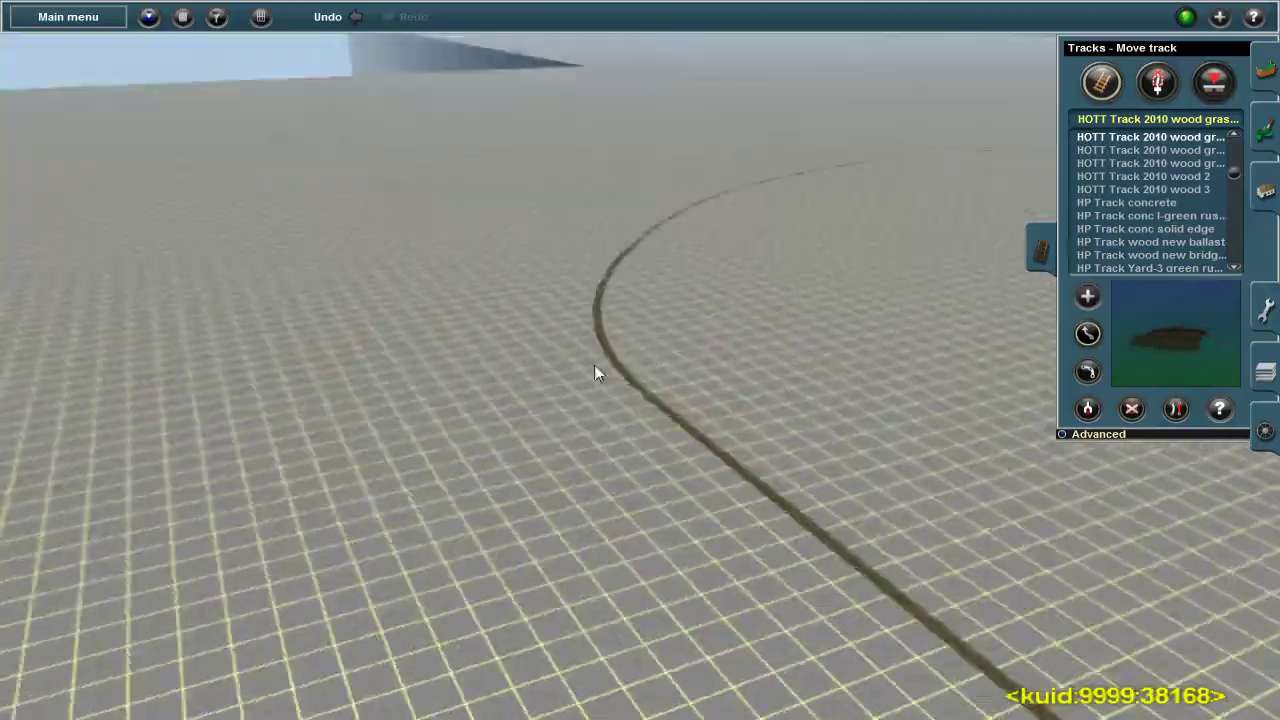
# Step: Straighten a section between the bends, reposition the neighbouring spline points, and add track at the open end
pyautogui.scroll(-5, 594, 370)
pyautogui.scroll(5, 630, 401)
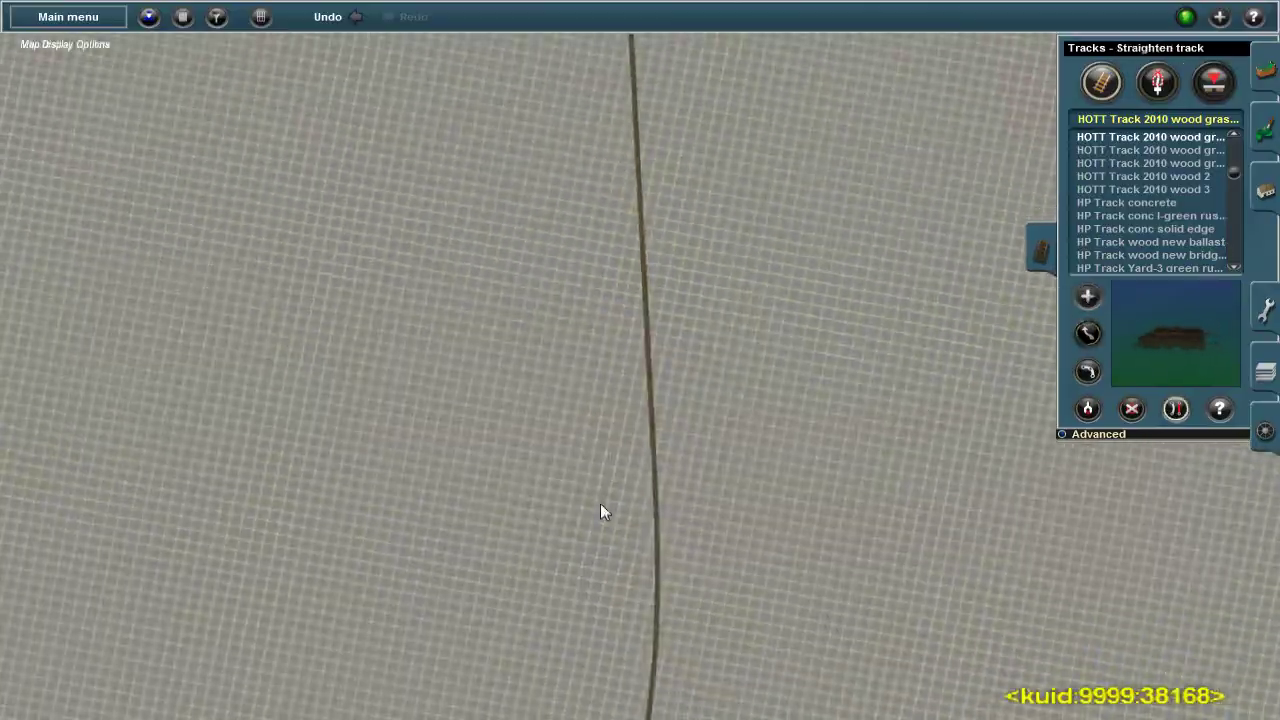
pyautogui.scroll(-5, 600, 505)
pyautogui.scroll(5, 666, 497)
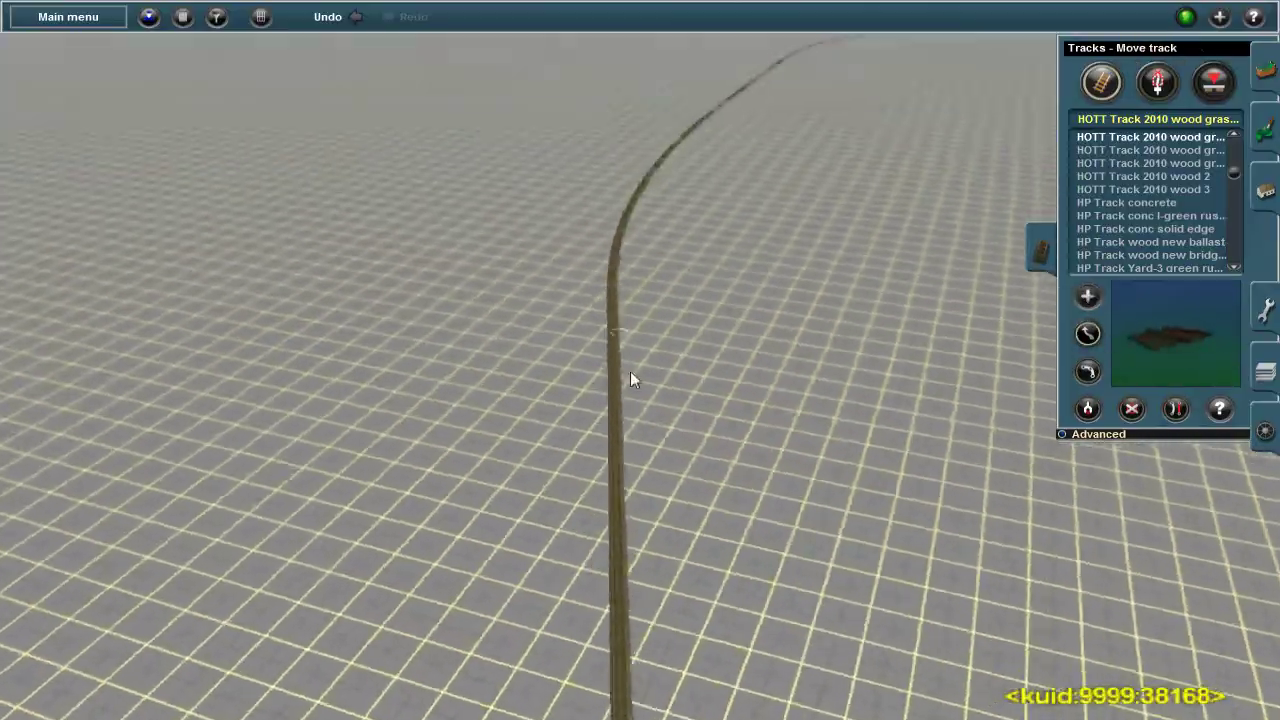
pyautogui.scroll(-5, 656, 355)
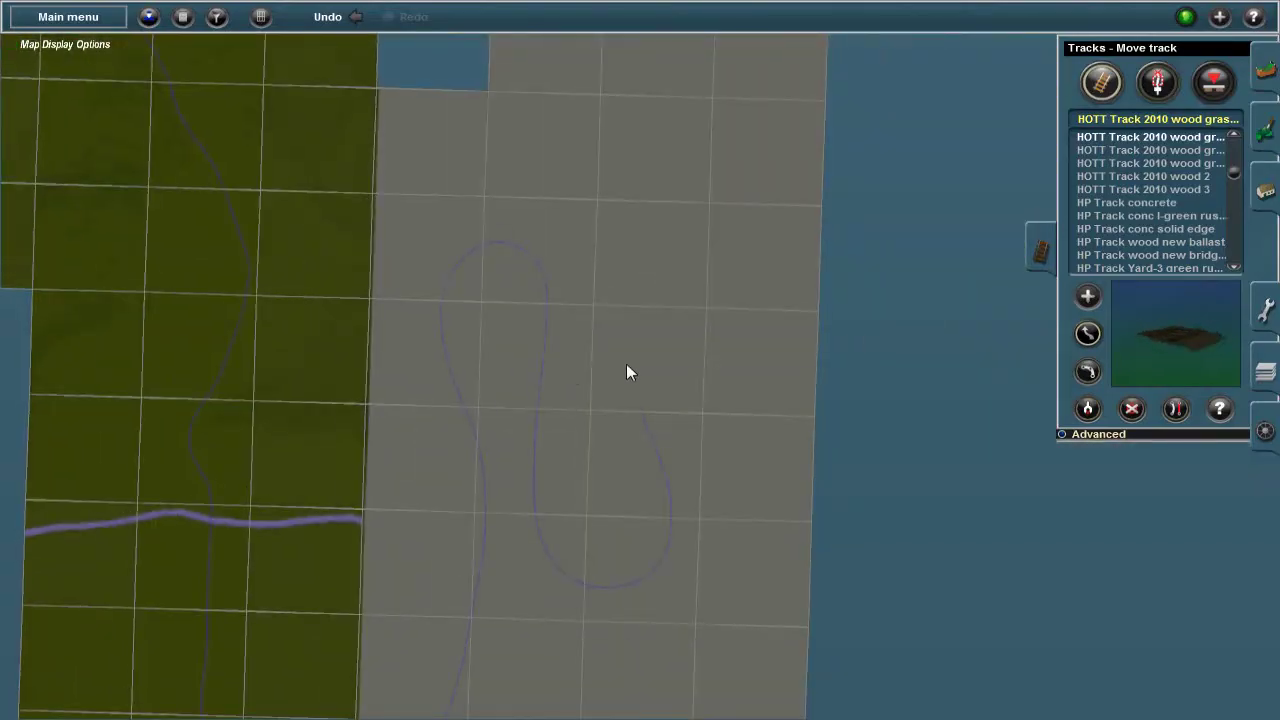
pyautogui.scroll(5, 569, 366)
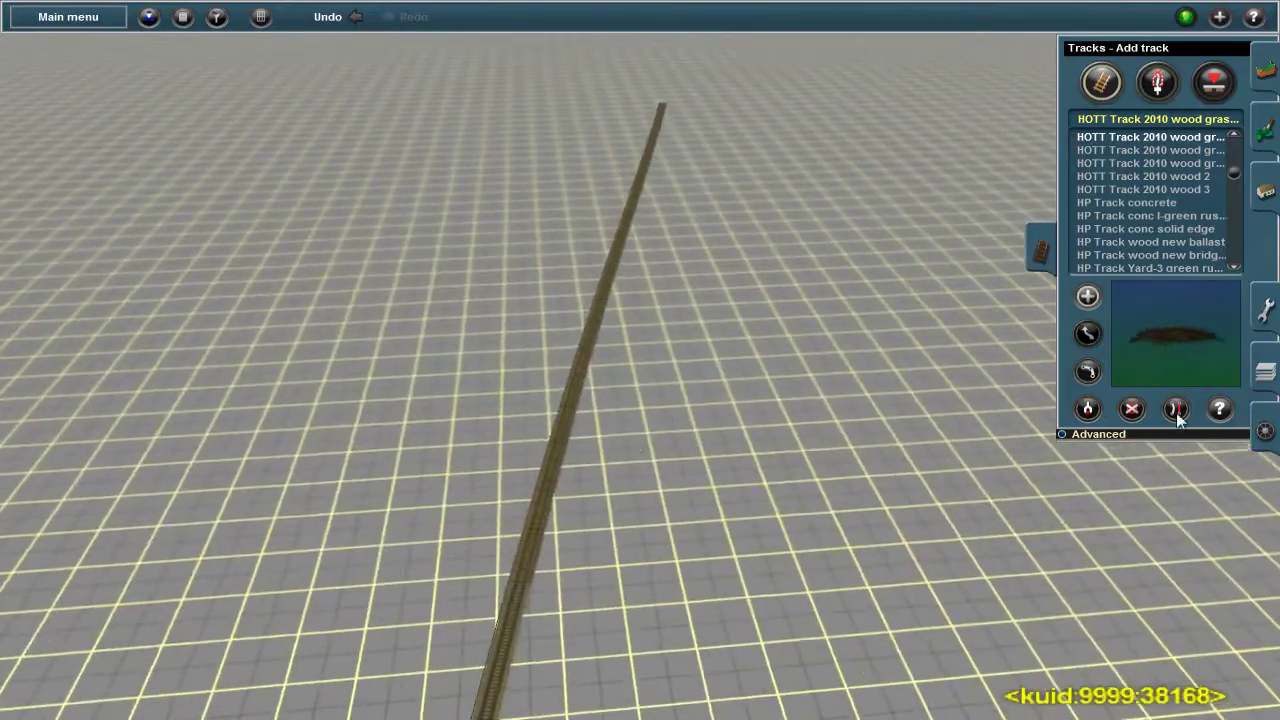
# Step: Straighten the long new section following the second hairpin curve
pyautogui.click(1176, 409)
pyautogui.scroll(-5, 626, 457)
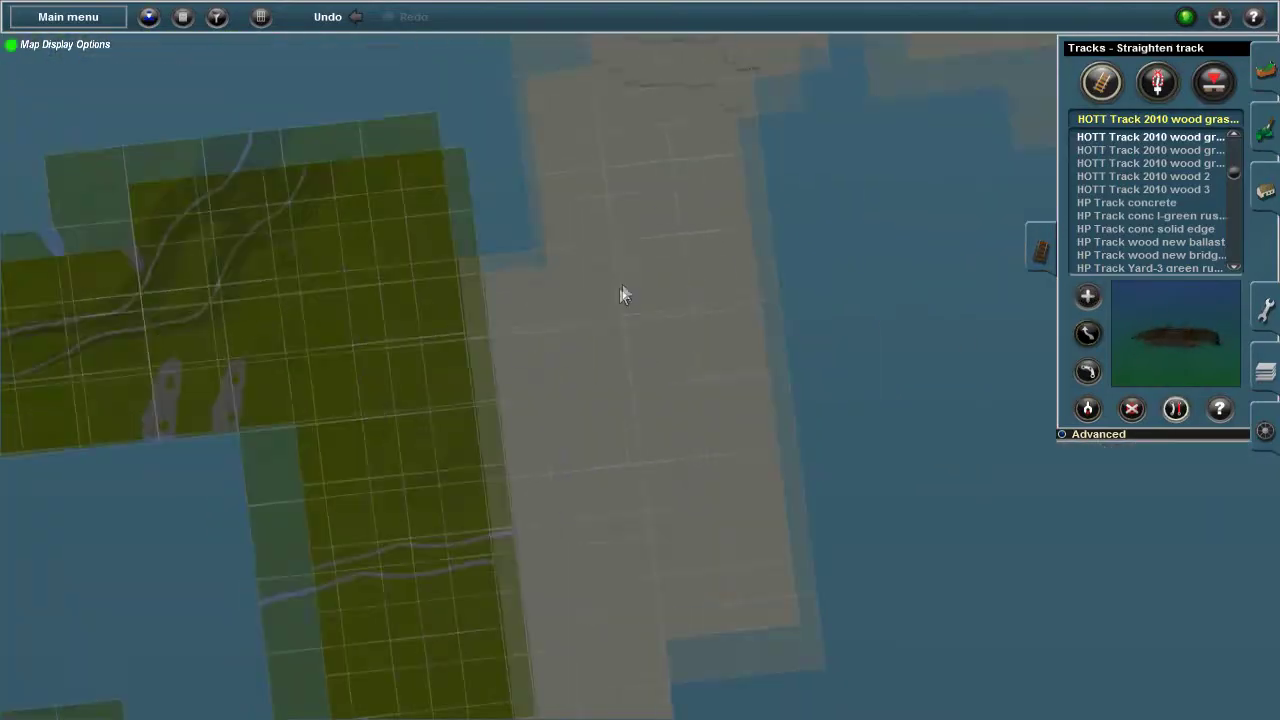
pyautogui.scroll(5, 620, 295)
pyautogui.scroll(-5, 623, 323)
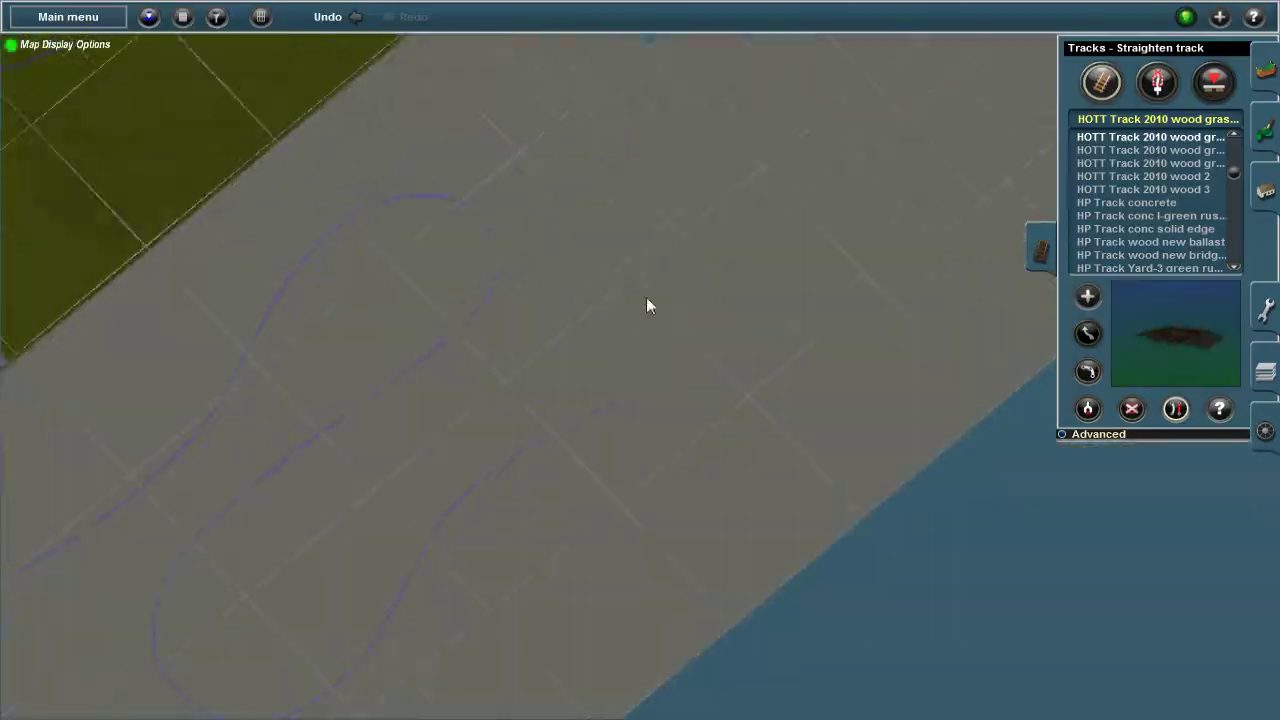
pyautogui.scroll(5, 646, 305)
# Step: Move the spline points at the kinks in the winding track to smooth its curves
pyautogui.press('m')
pyautogui.scroll(-5, 720, 391)
pyautogui.scroll(5, 669, 334)
pyautogui.scroll(-5, 760, 347)
pyautogui.scroll(5, 760, 347)
pyautogui.scroll(-5, 666, 363)
pyautogui.scroll(5, 723, 363)
pyautogui.scroll(-5, 651, 337)
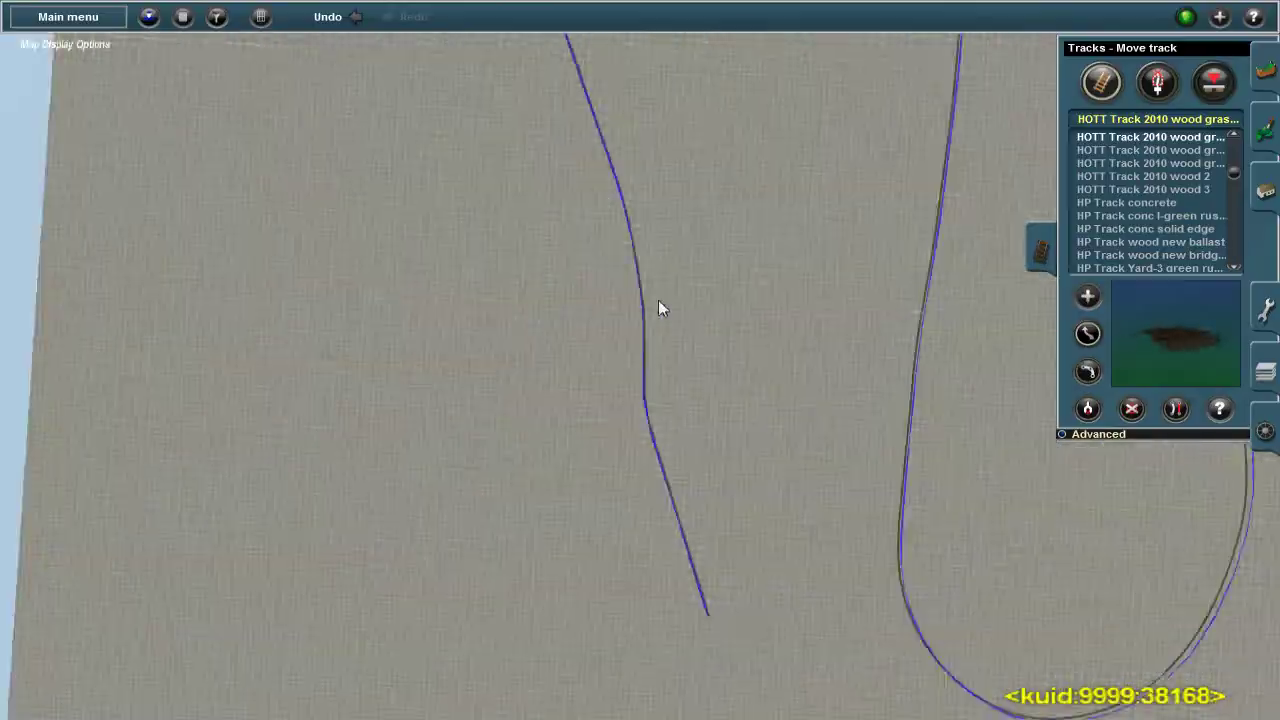
pyautogui.scroll(5, 658, 308)
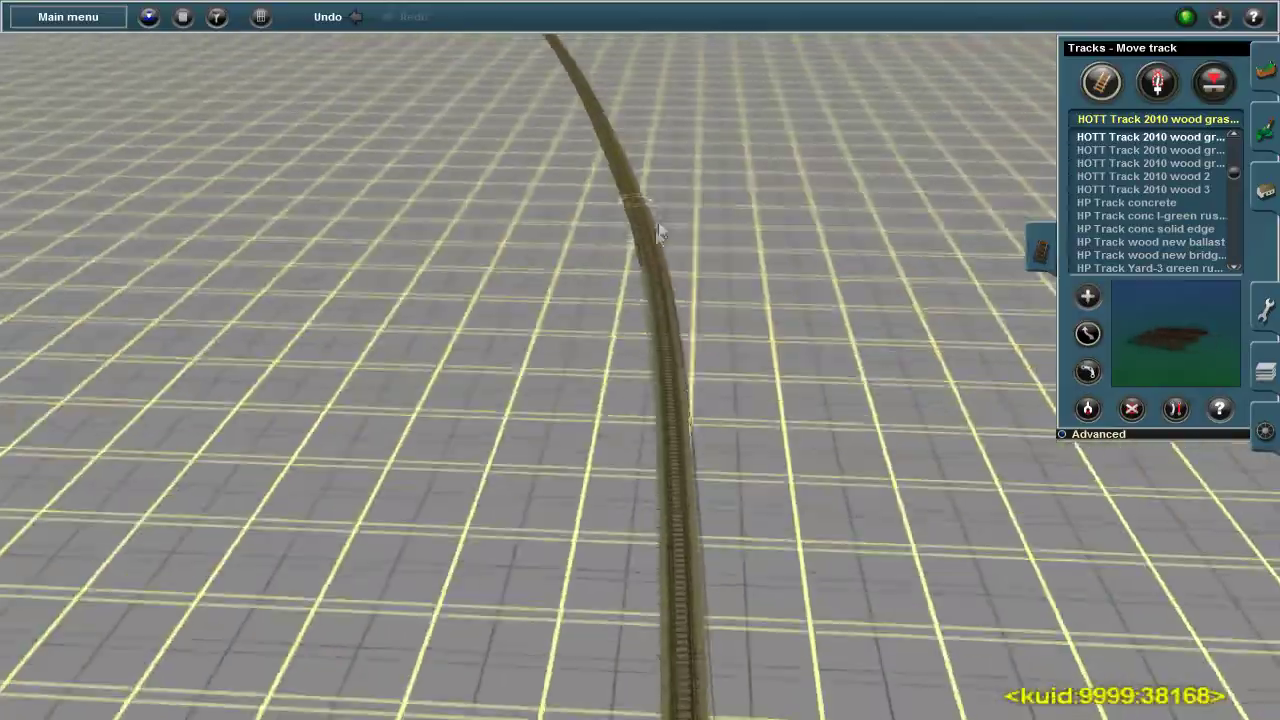
# Step: Straighten the next part of the line, open the advanced track options, and adjust the adjoining curve
pyautogui.press('s')
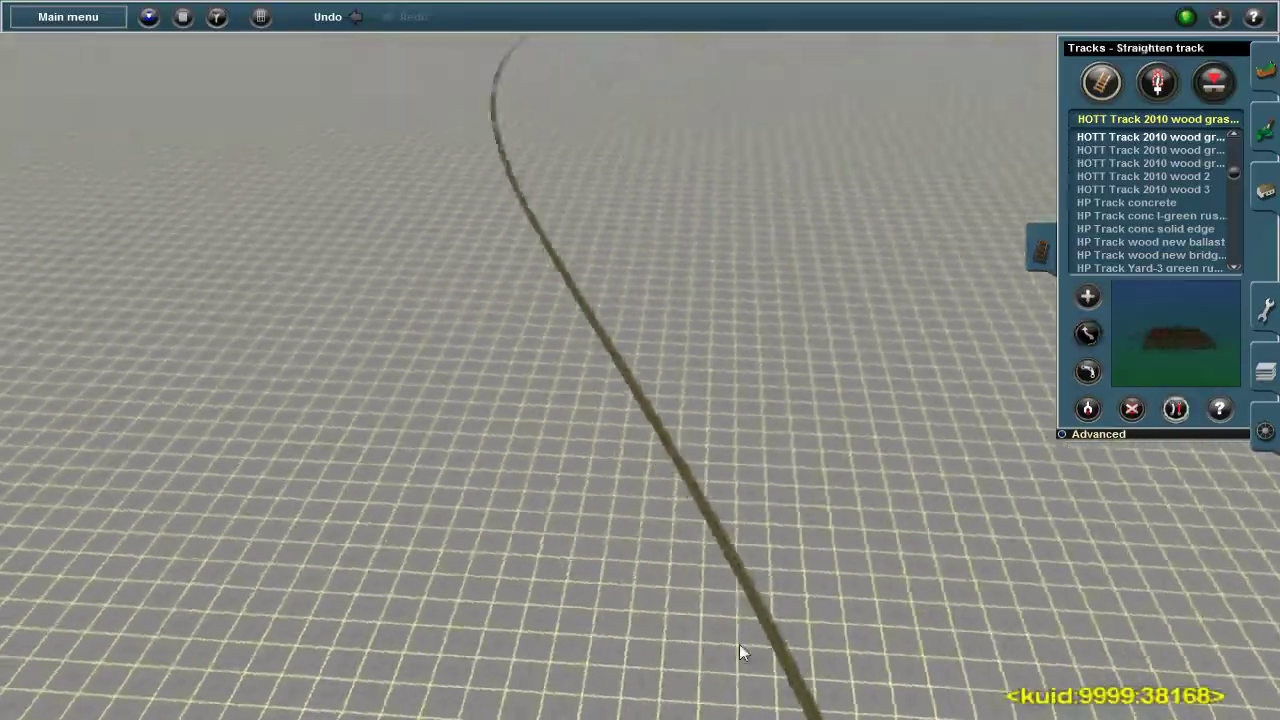
pyautogui.scroll(-3, 742, 652)
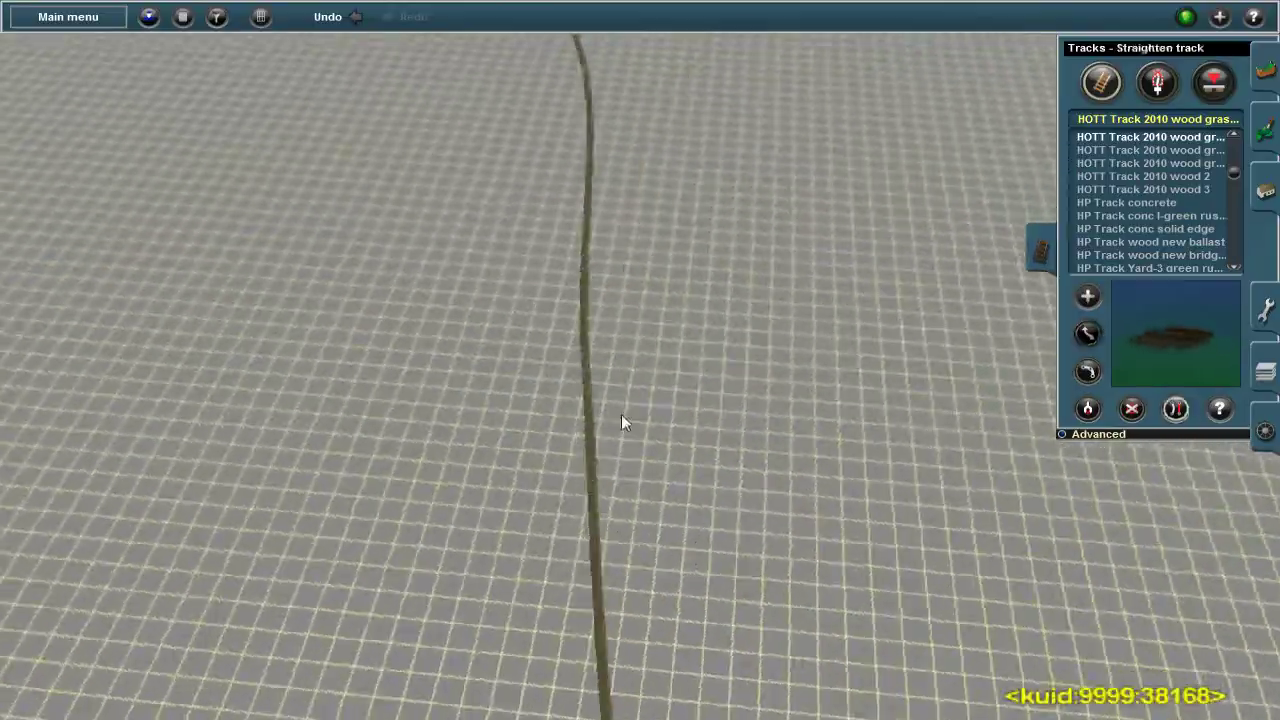
pyautogui.click(1098, 434)
pyautogui.press('m')
pyautogui.scroll(-5, 632, 220)
pyautogui.scroll(5, 651, 156)
pyautogui.scroll(-2, 700, 330)
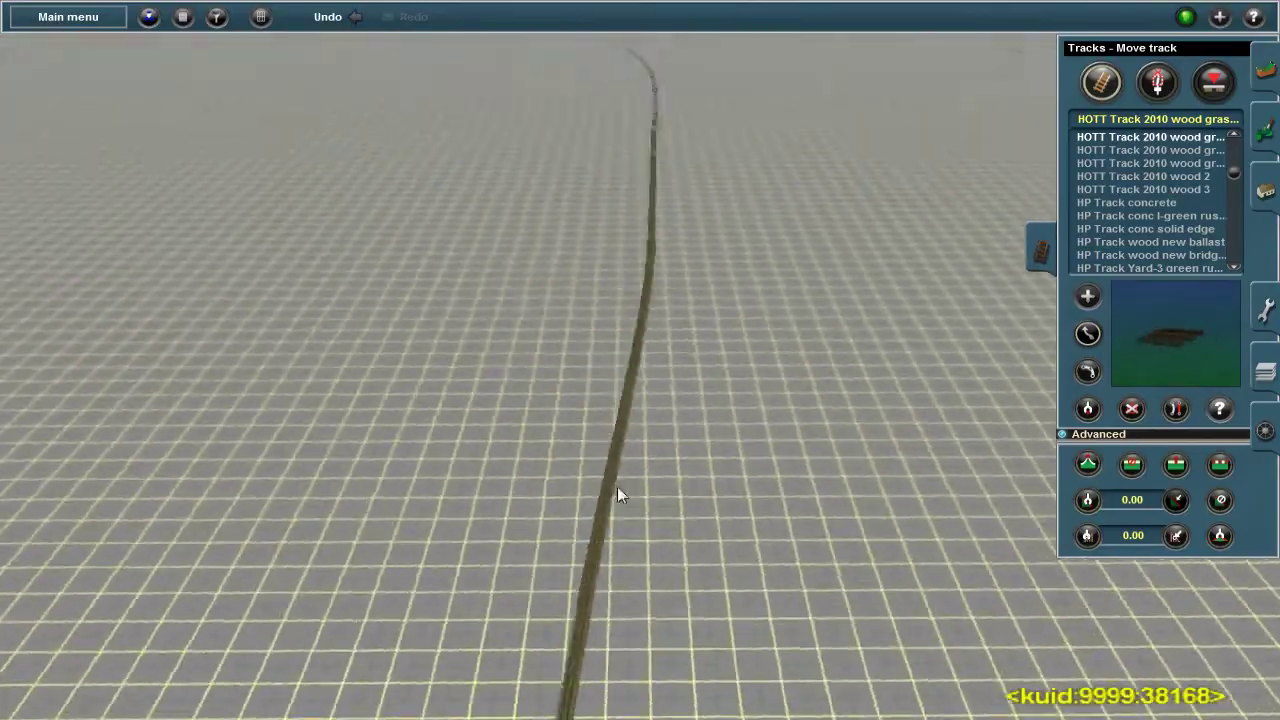
# Step: Extend the winding track from its open end across the baseboards
pyautogui.scroll(-5, 740, 361)
pyautogui.scroll(5, 646, 323)
pyautogui.press('a')
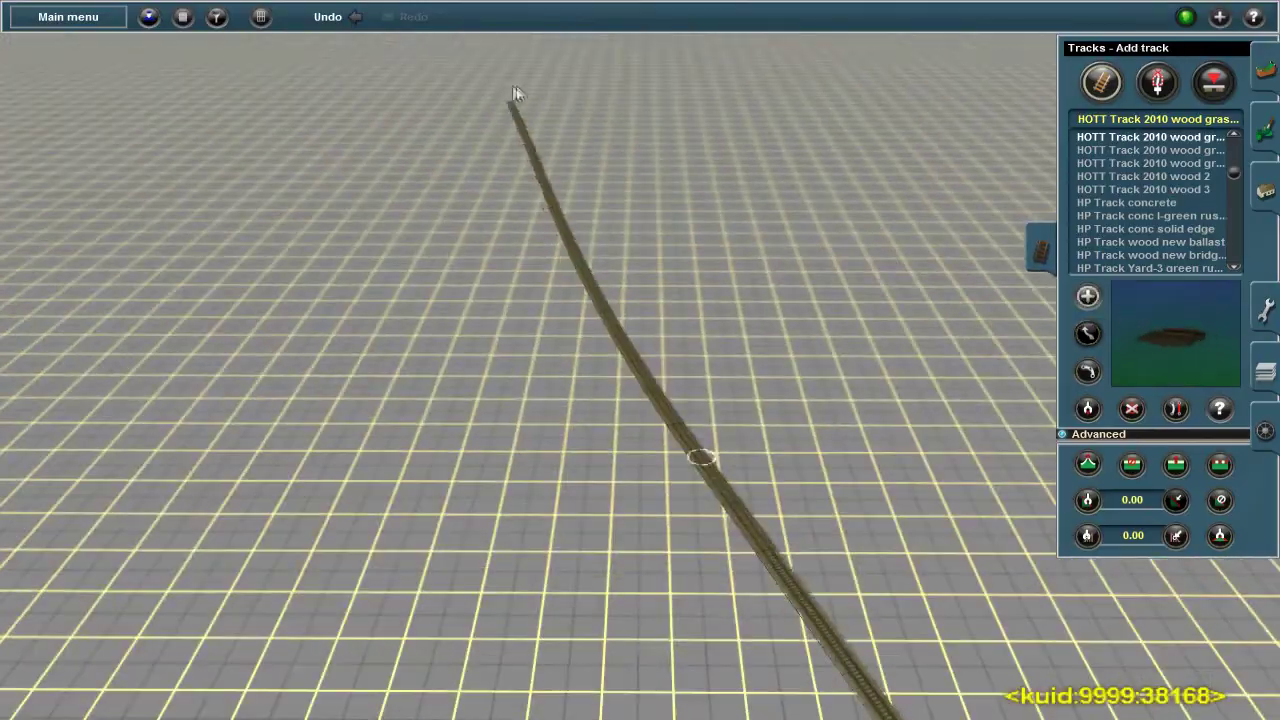
pyautogui.scroll(-6, 694, 317)
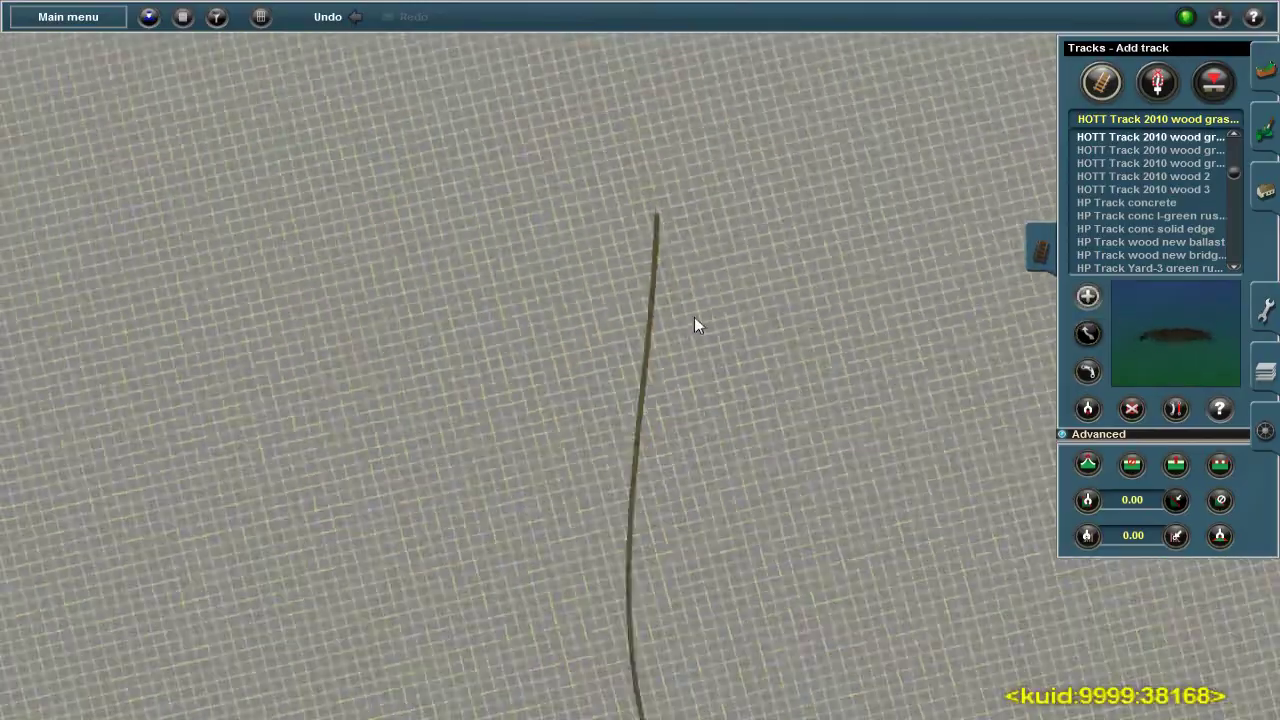
pyautogui.scroll(8, 658, 403)
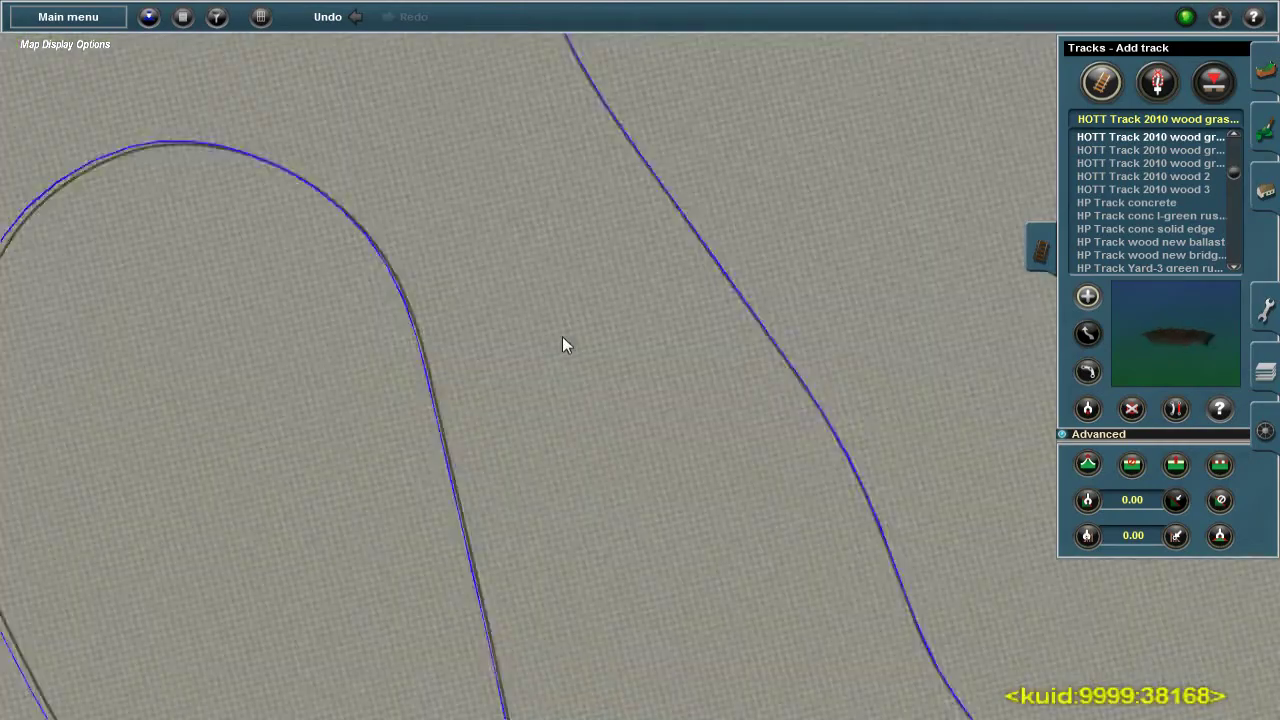
# Step: Check the shape of the hairpin loops on the map and adjust the spline points along their curves
pyautogui.press('m')
pyautogui.scroll(-6, 663, 457)
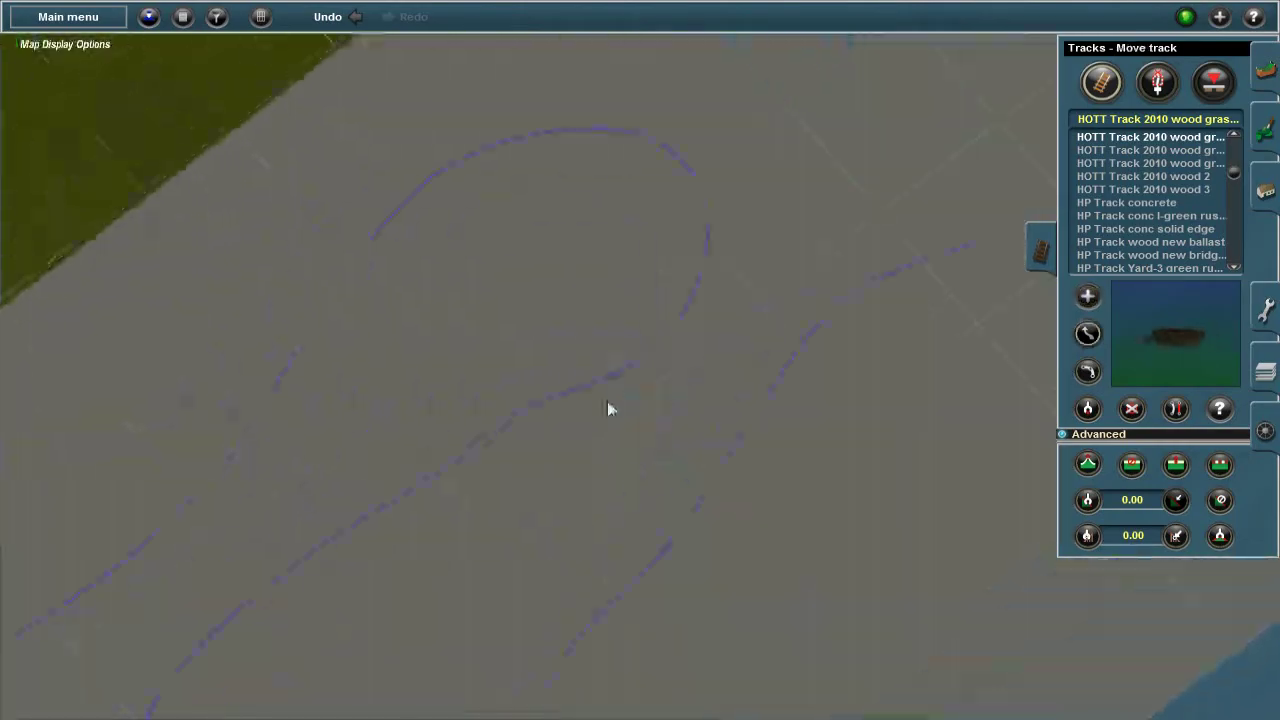
pyautogui.scroll(6, 645, 377)
pyautogui.scroll(-6, 645, 377)
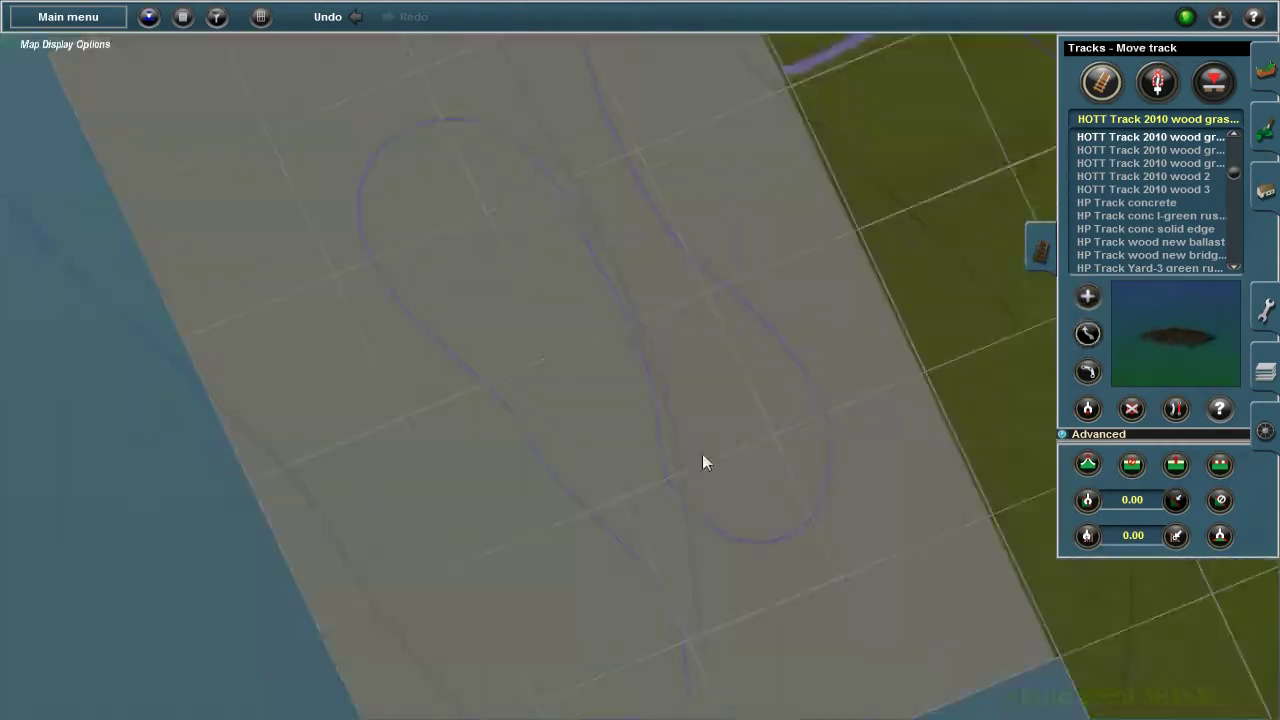
pyautogui.scroll(7, 611, 431)
pyautogui.scroll(-6, 647, 378)
pyautogui.scroll(4, 309, 394)
pyautogui.scroll(-6, 634, 349)
pyautogui.scroll(10, 673, 355)
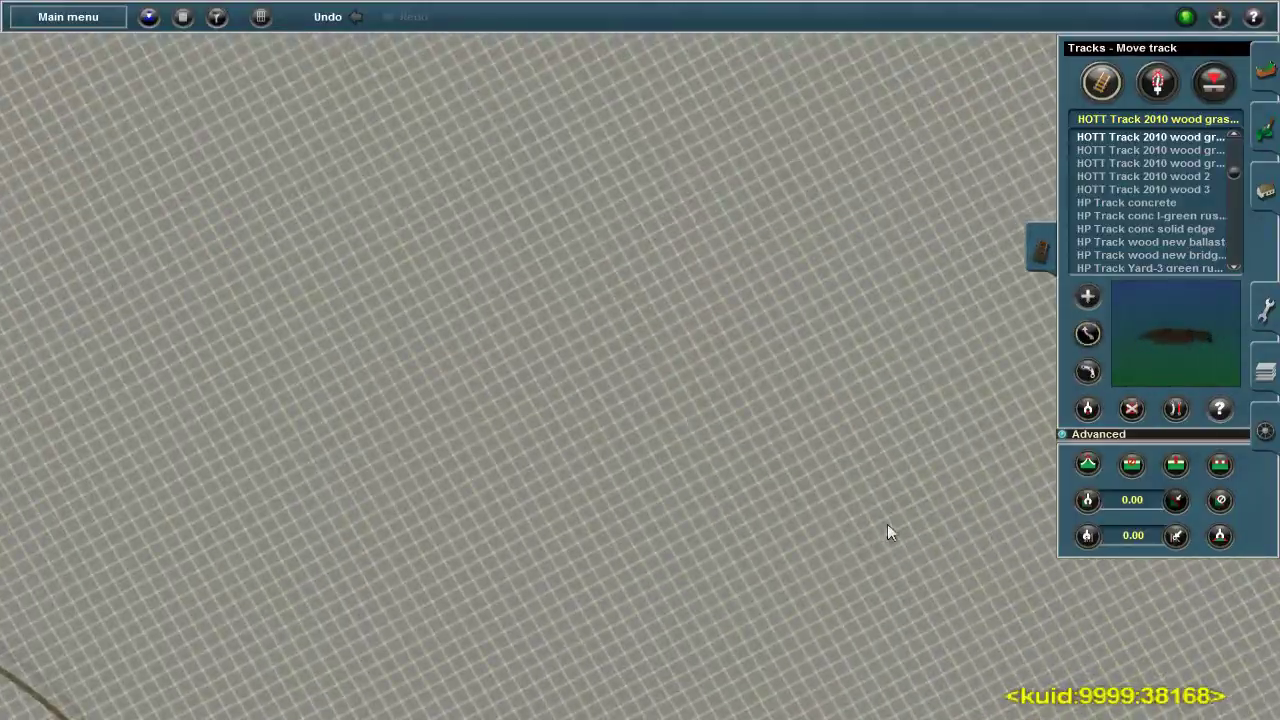
# Step: Add another track section at the open end beyond the loop and straighten it
pyautogui.scroll(-5, 887, 524)
pyautogui.scroll(5, 749, 443)
pyautogui.click(1088, 296)
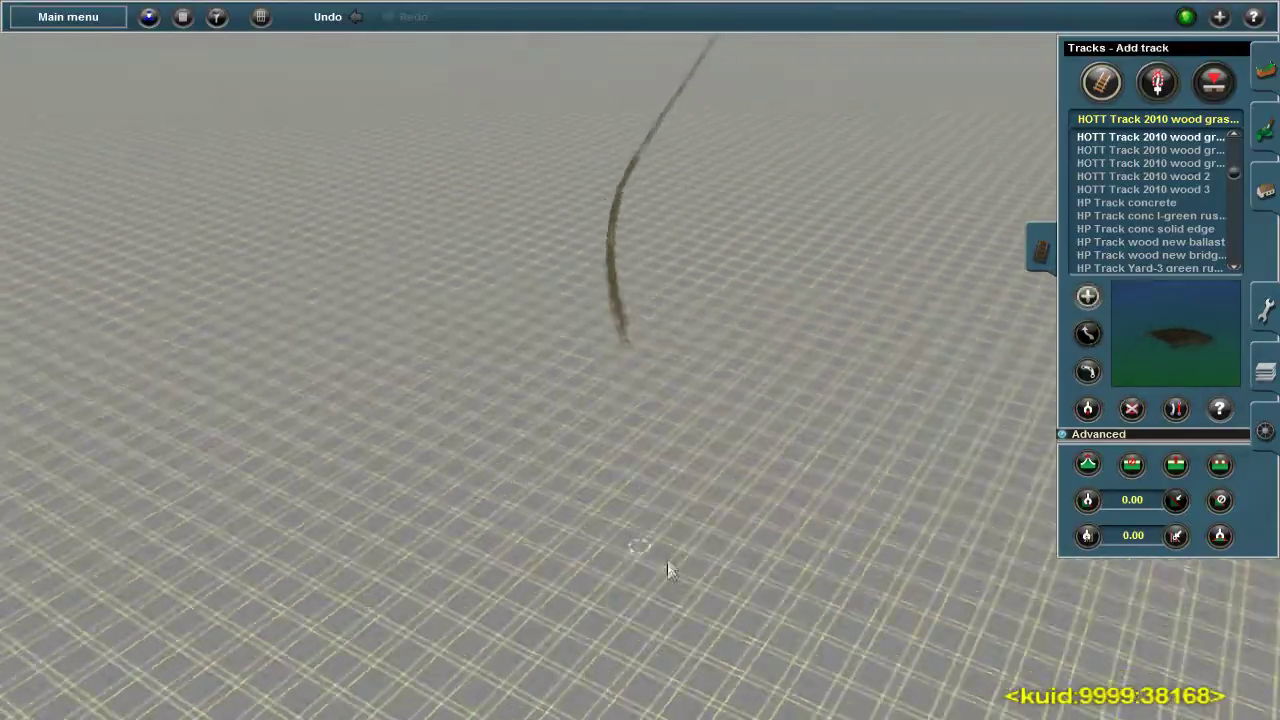
pyautogui.scroll(-3, 668, 570)
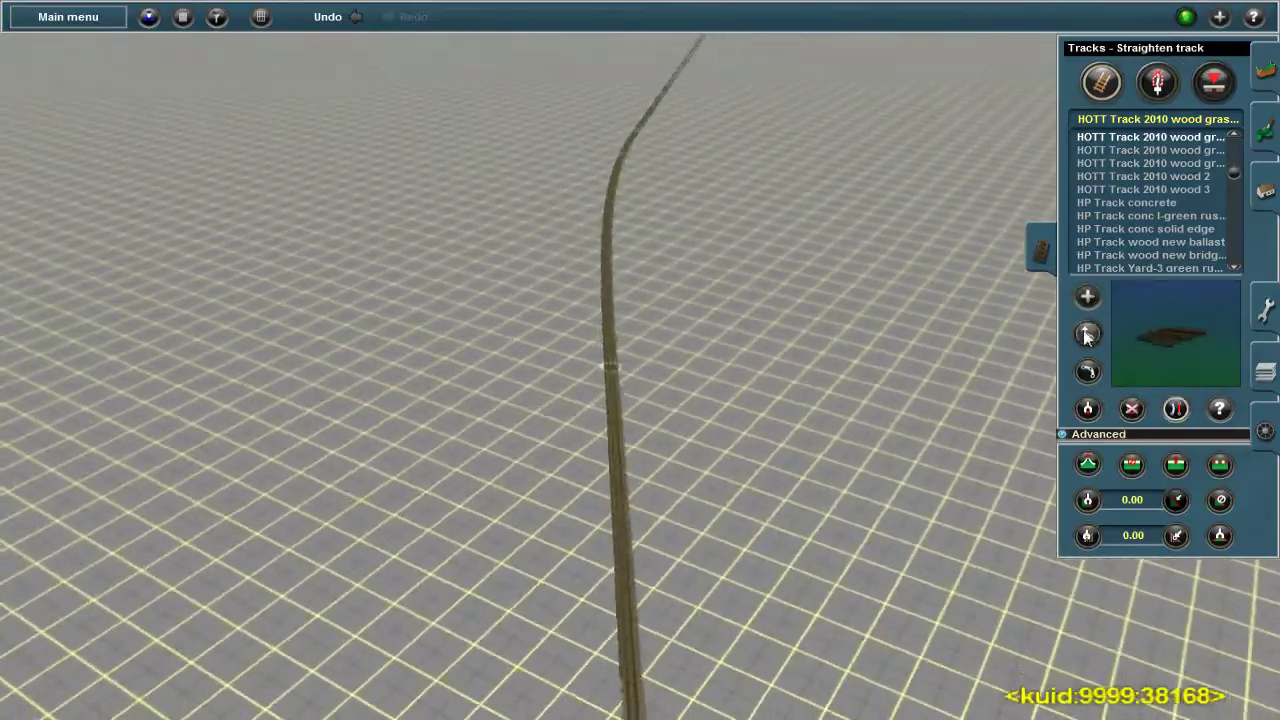
pyautogui.click(1088, 333)
pyautogui.scroll(-3, 657, 555)
pyautogui.scroll(6, 659, 401)
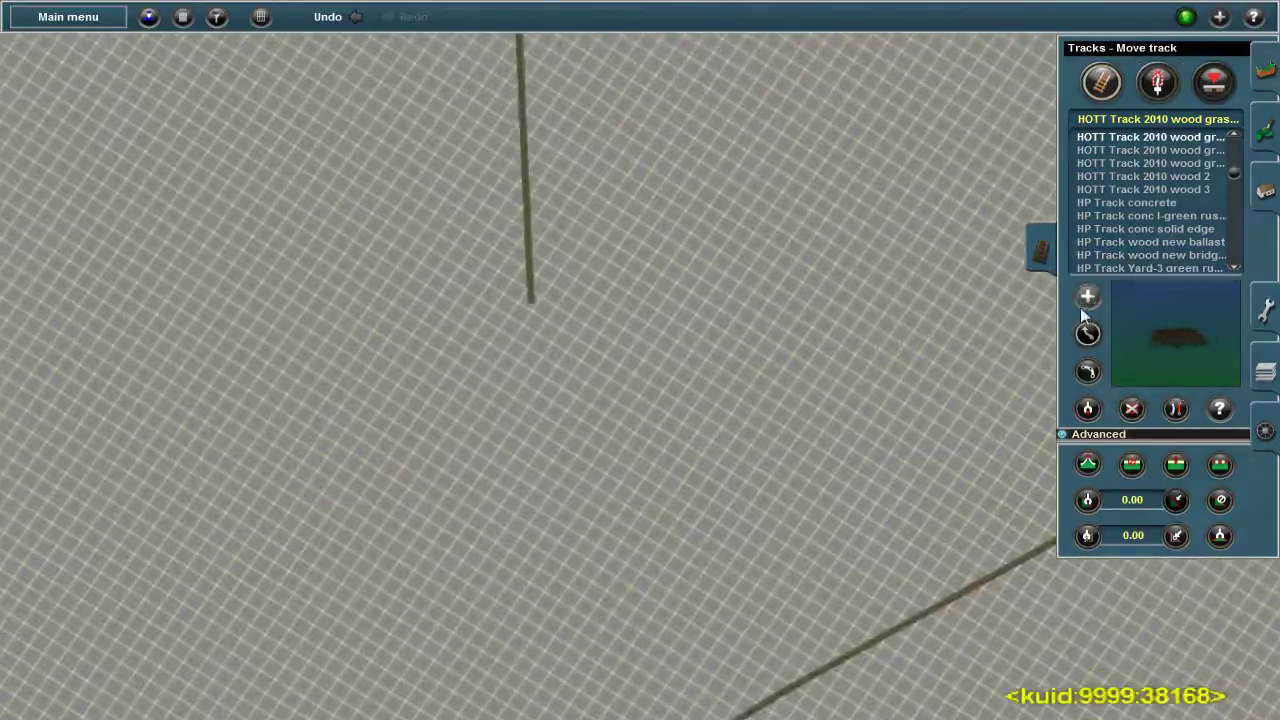
# Step: Continue the track from the straight section's end so the line crosses over the earlier loop
pyautogui.click(1087, 297)
pyautogui.scroll(-8, 742, 289)
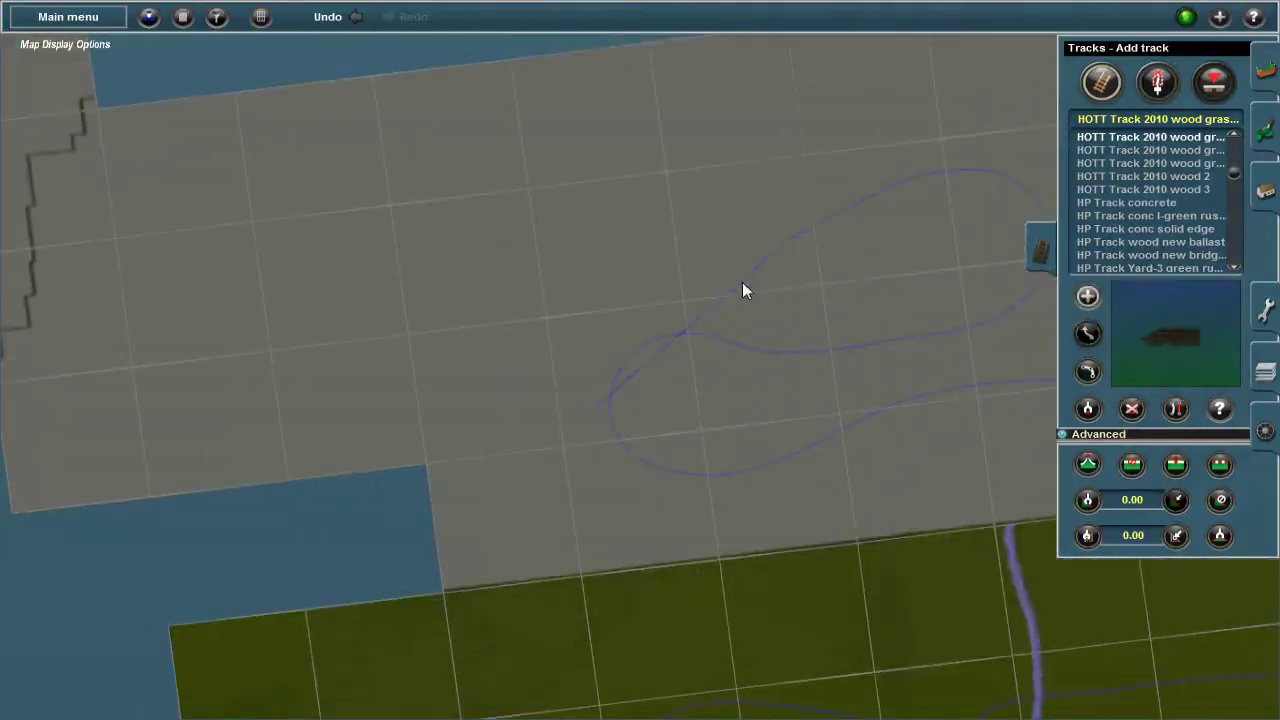
pyautogui.scroll(-3, 709, 323)
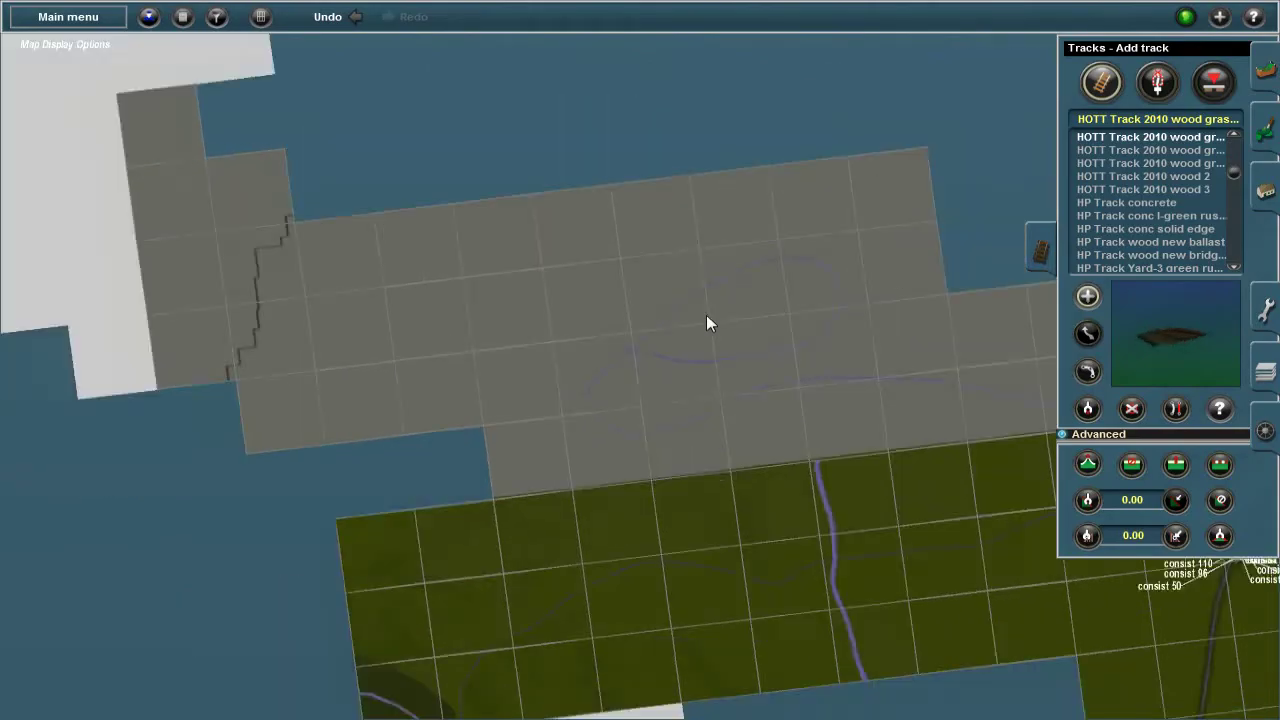
pyautogui.scroll(6, 486, 217)
pyautogui.scroll(-6, 677, 486)
pyautogui.scroll(3, 407, 375)
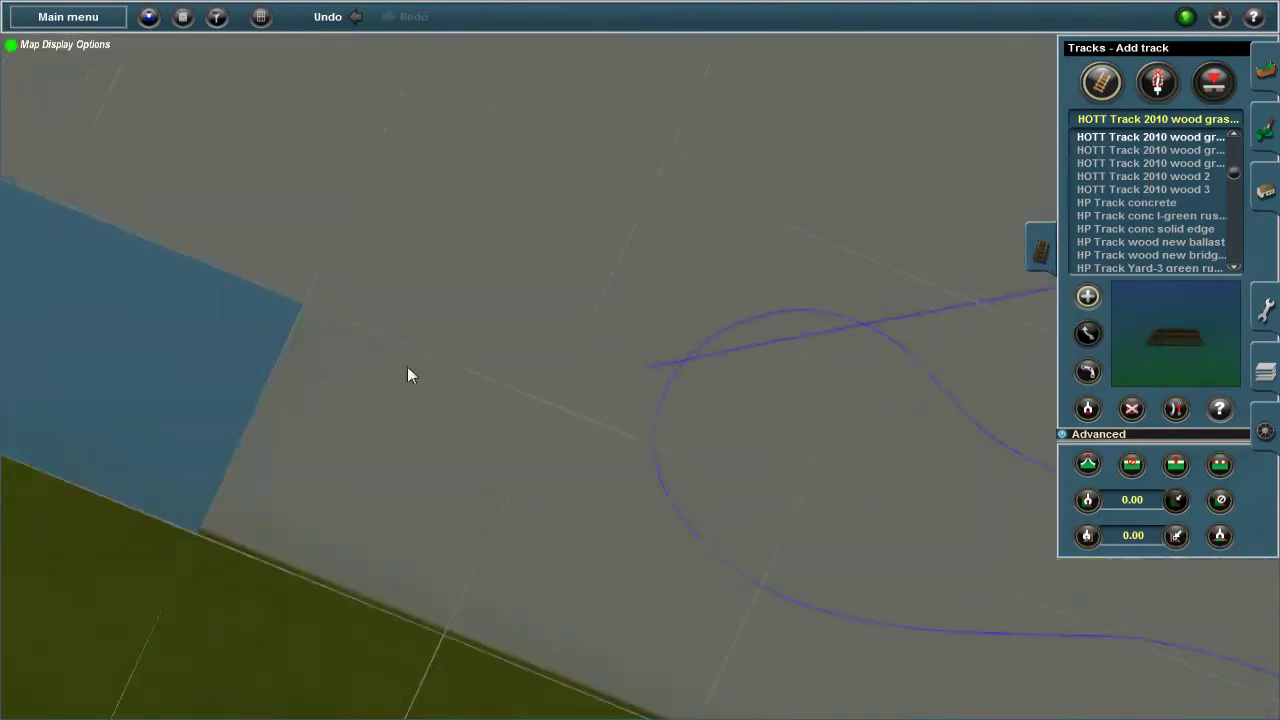
pyautogui.scroll(5, 407, 375)
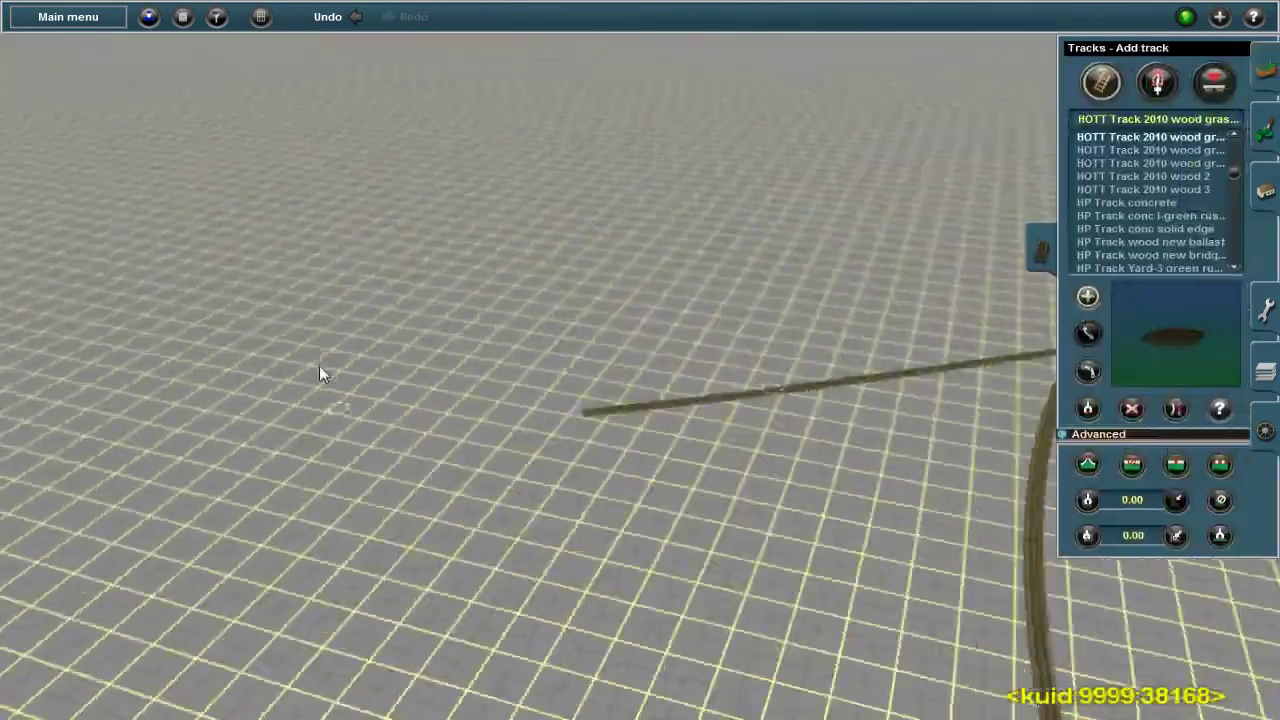
pyautogui.click(700, 194)
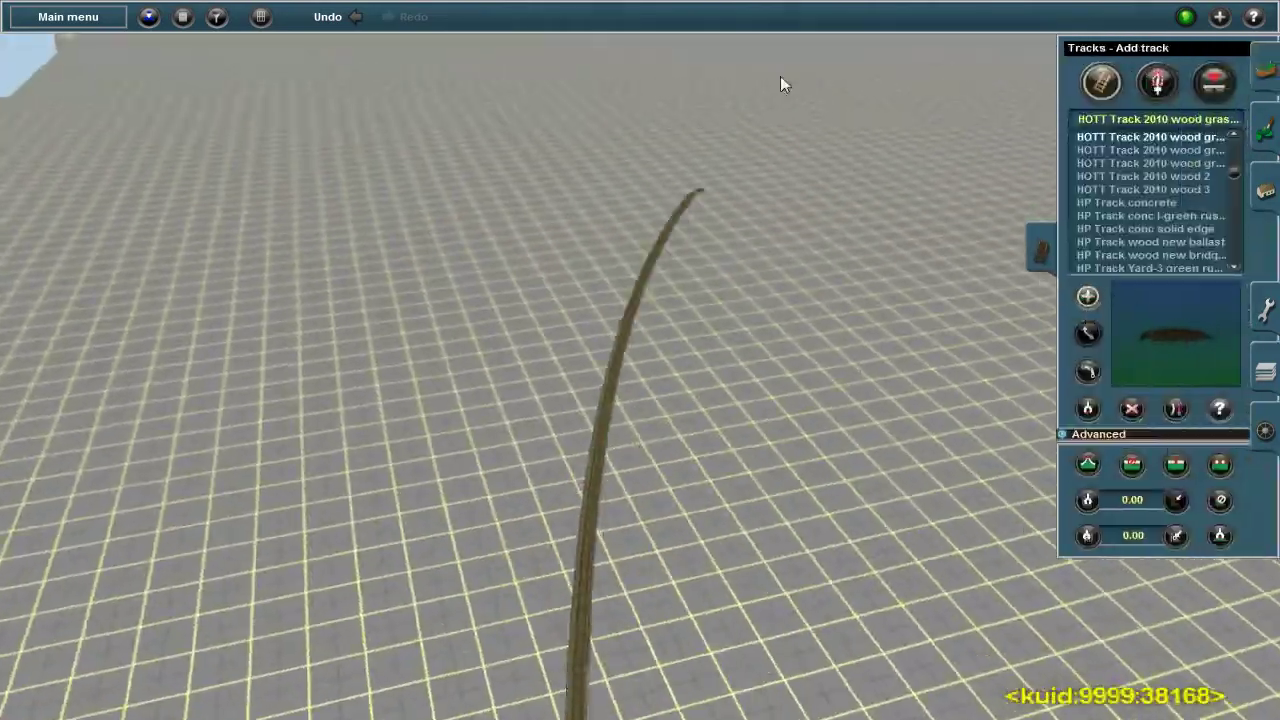
pyautogui.scroll(3, 871, 500)
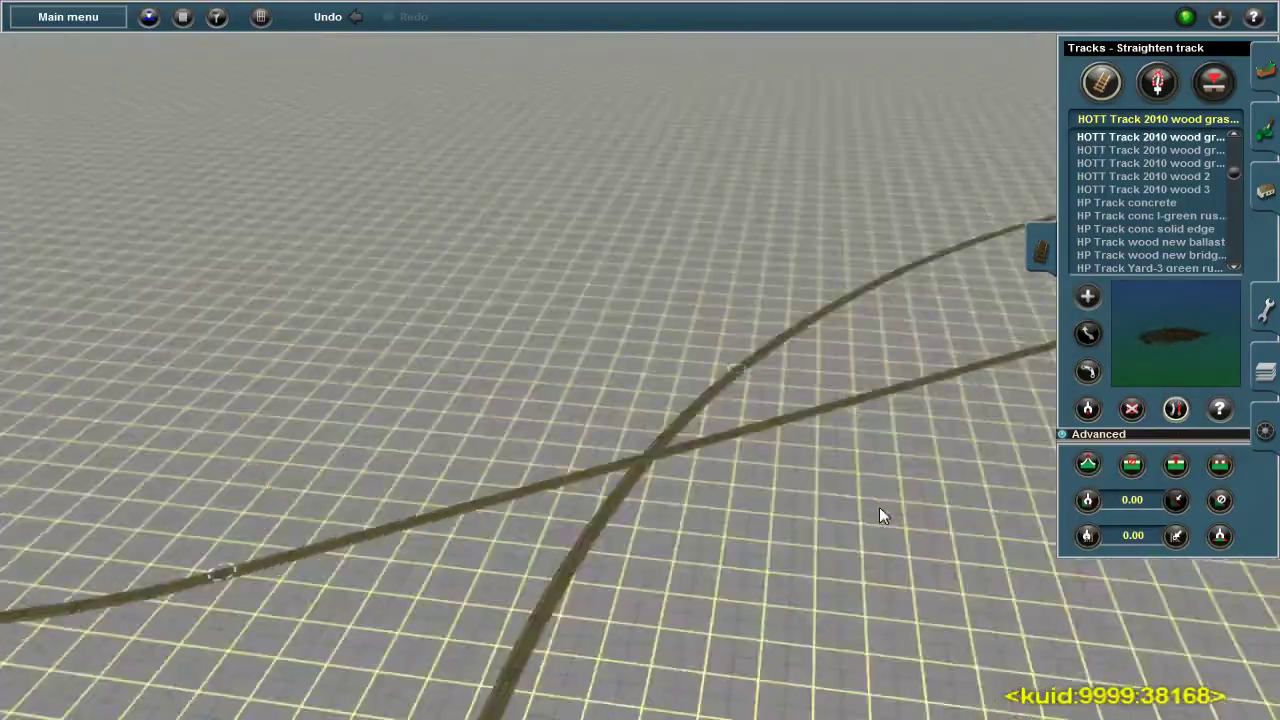
# Step: Straighten the section at the track crossing and reposition the spline points around the neighbouring loop
pyautogui.press('m')
pyautogui.moveTo(879, 515); pyautogui.dragTo(643, 403, button='right')
pyautogui.scroll(3, 650, 218)
pyautogui.press('m')
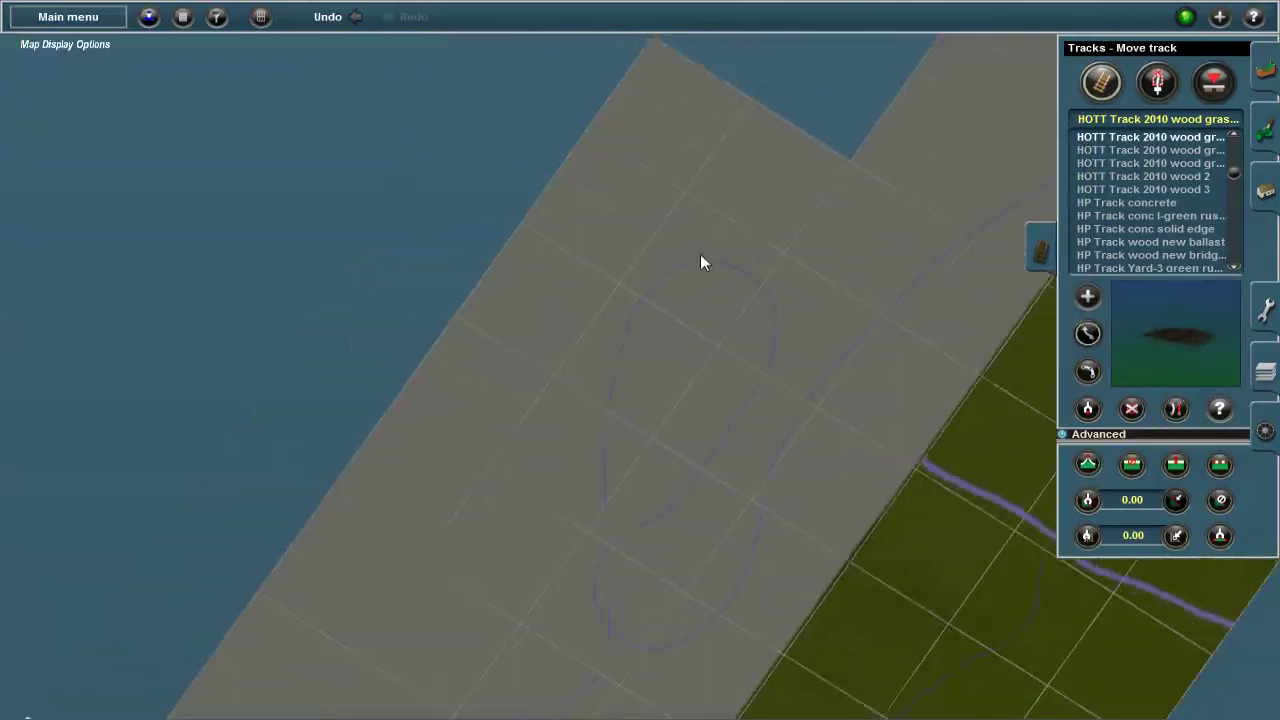
pyautogui.scroll(5, 706, 252)
pyautogui.scroll(-5, 701, 316)
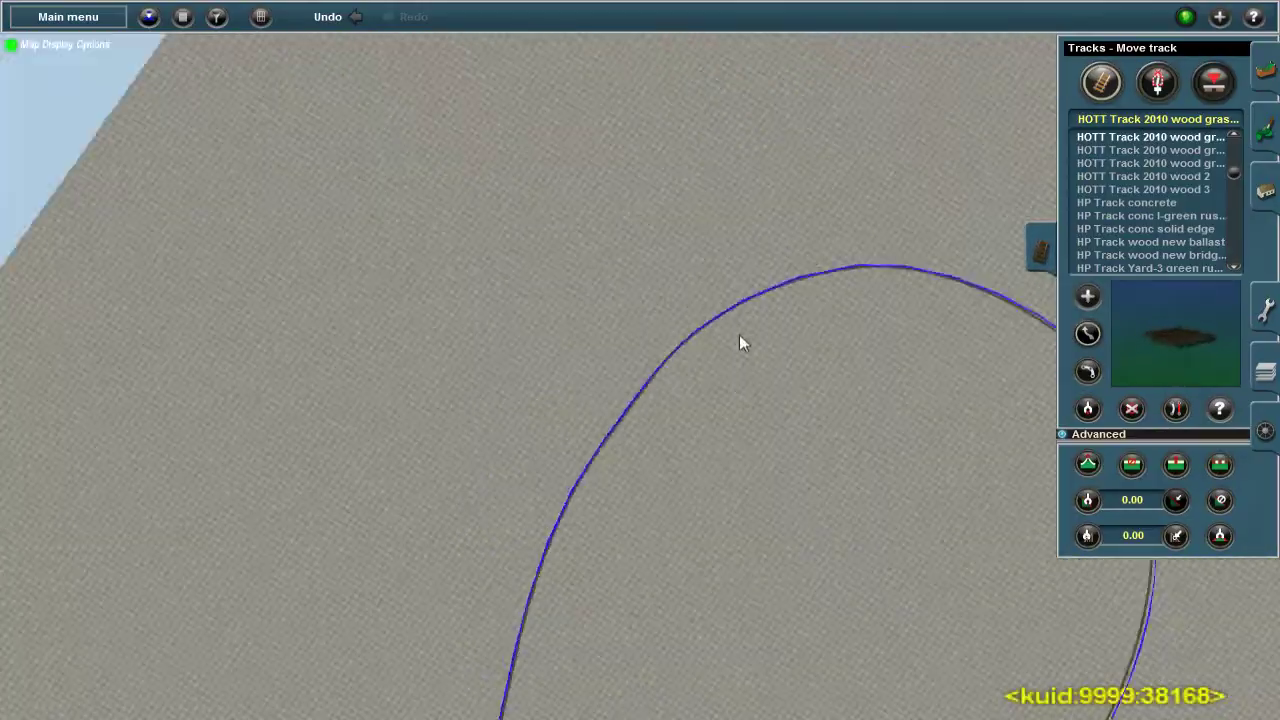
pyautogui.scroll(5, 580, 371)
pyautogui.press('m')
pyautogui.press('m')
pyautogui.scroll(3, 778, 233)
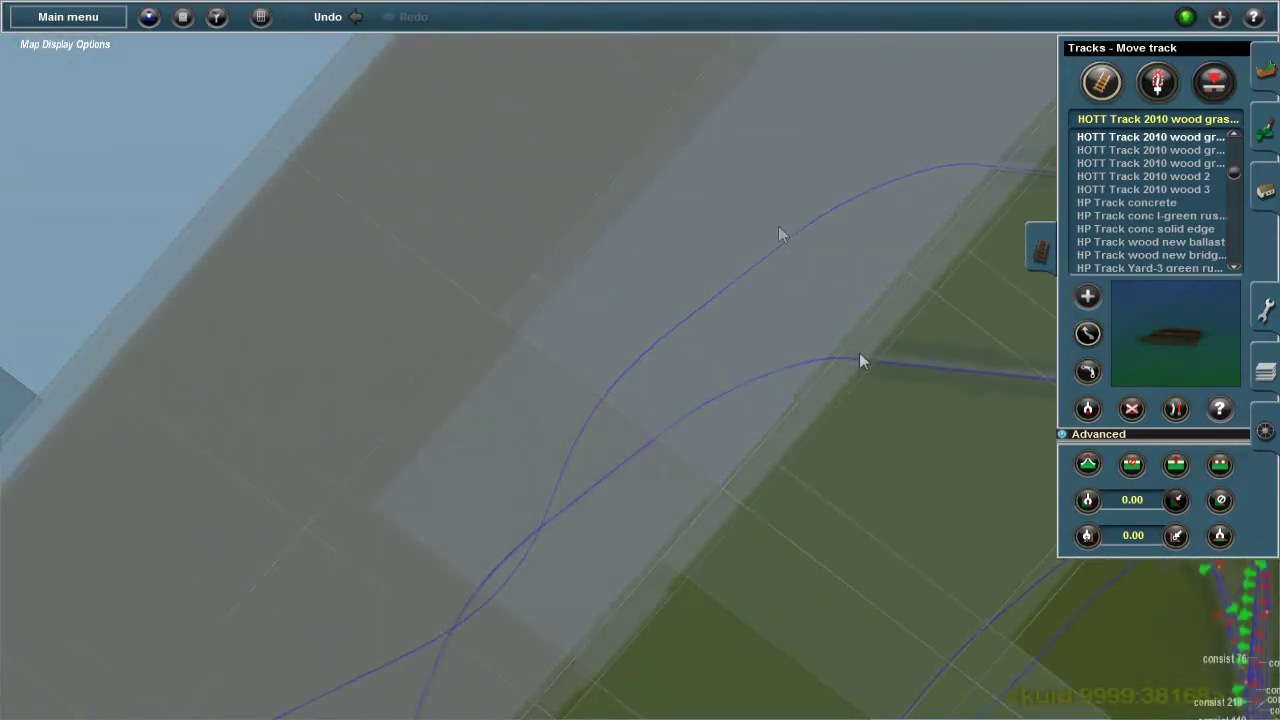
# Step: Set the track gradient to .5 and apply it to the sections leading away from the portal
pyautogui.press('m')
pyautogui.moveTo(632, 343); pyautogui.dragTo(474, 348, button='right')
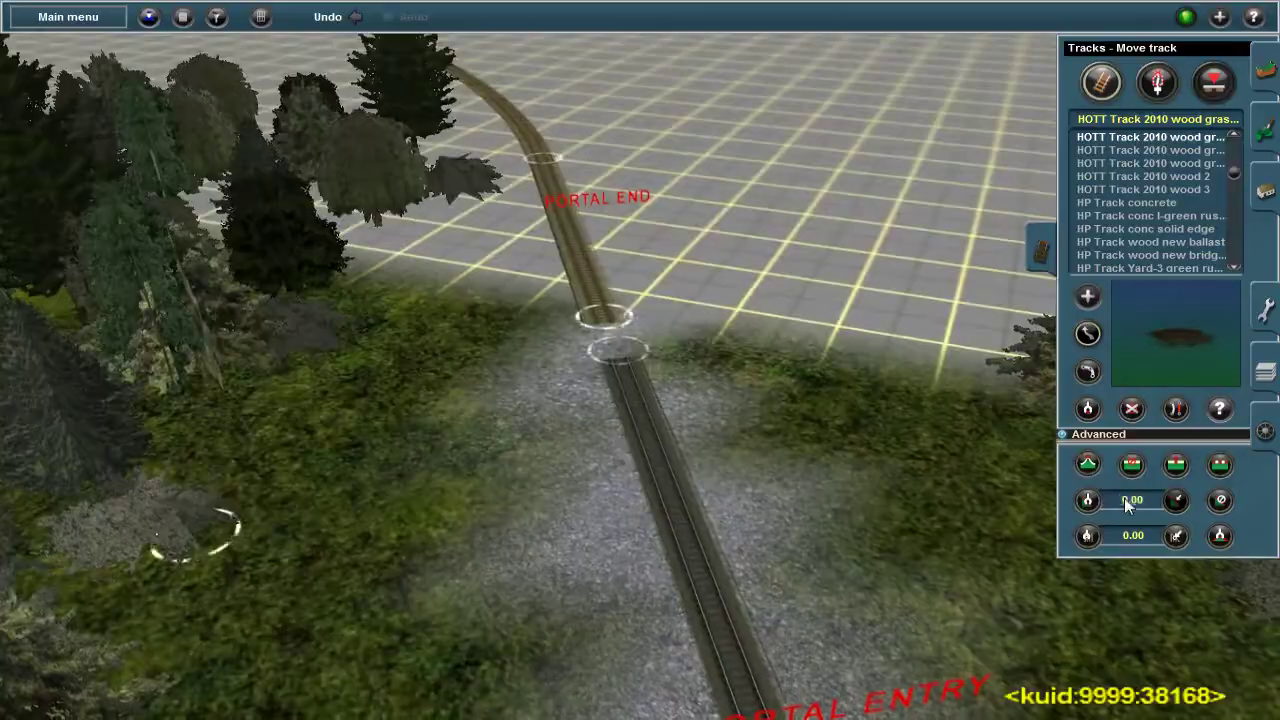
pyautogui.click(1176, 499)
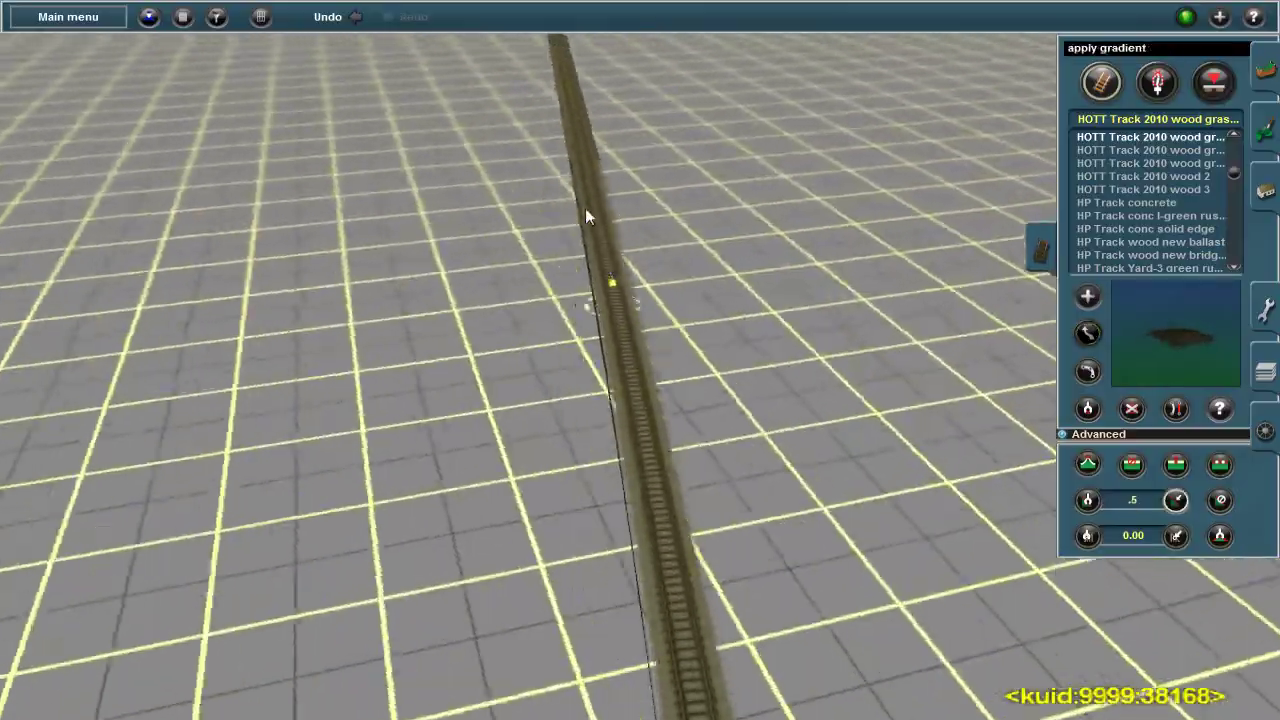
pyautogui.moveTo(585, 208); pyautogui.dragTo(923, 446, button='right')
# Step: Apply the .5 gradient to the following sections of the winding track
pyautogui.press('m')
pyautogui.press('m')
pyautogui.moveTo(669, 282); pyautogui.dragTo(1088, 333, button='right')
pyautogui.moveTo(760, 480); pyautogui.dragTo(609, 482, button='right')
pyautogui.press('m')
pyautogui.press('m')
pyautogui.moveTo(660, 311)
pyautogui.mouseDown(button='right')
pyautogui.moveTo(486, 323)
pyautogui.moveTo(643, 245)
pyautogui.moveTo(627, 320)
pyautogui.moveTo(703, 256)
pyautogui.moveTo(636, 307)
pyautogui.mouseUp(button='right')
# Step: Raise the terrain to meet the graded track with the flatten spline tool
pyautogui.click(627, 320)
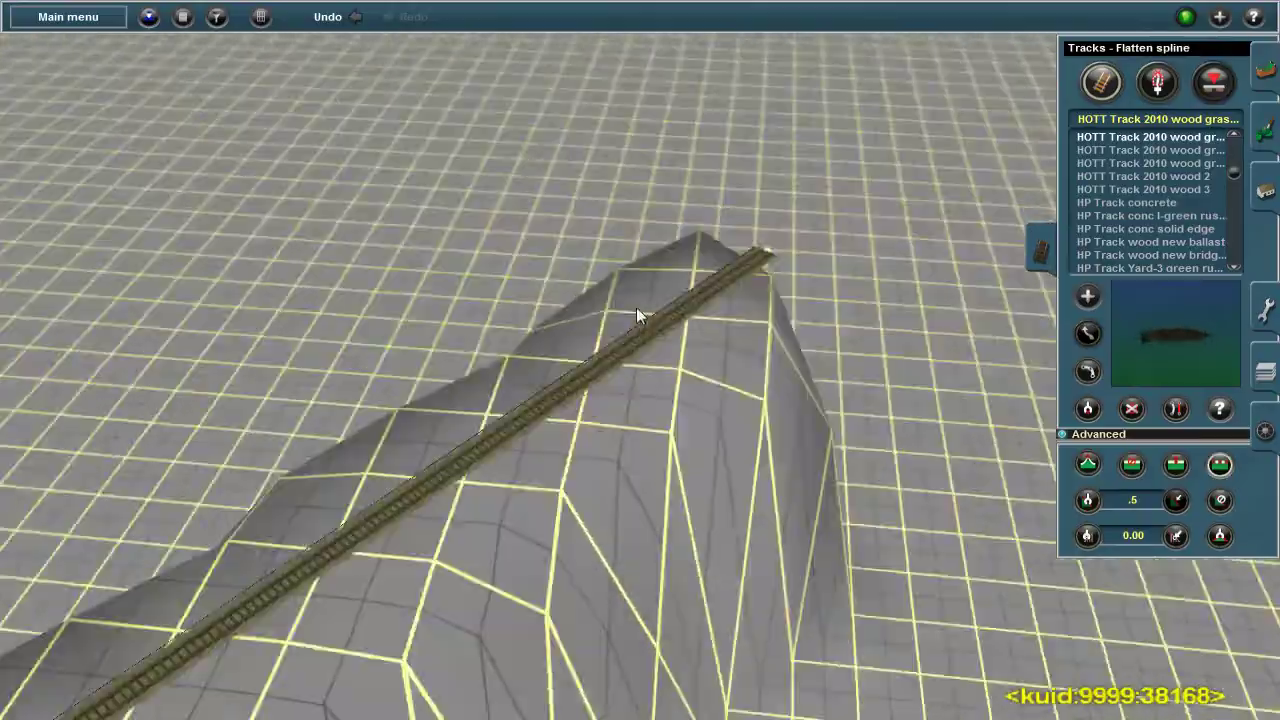
pyautogui.click(849, 523)
pyautogui.press('m')
pyautogui.scroll(5, 676, 313)
pyautogui.press('m')
# Step: Build up the embankment under the next curved sections of the graded track
pyautogui.click(623, 363)
pyautogui.moveTo(449, 186); pyautogui.dragTo(640, 260, button='right')
pyautogui.press('m')
pyautogui.press('m')
pyautogui.moveTo(1000, 400); pyautogui.dragTo(900, 420, button='right')
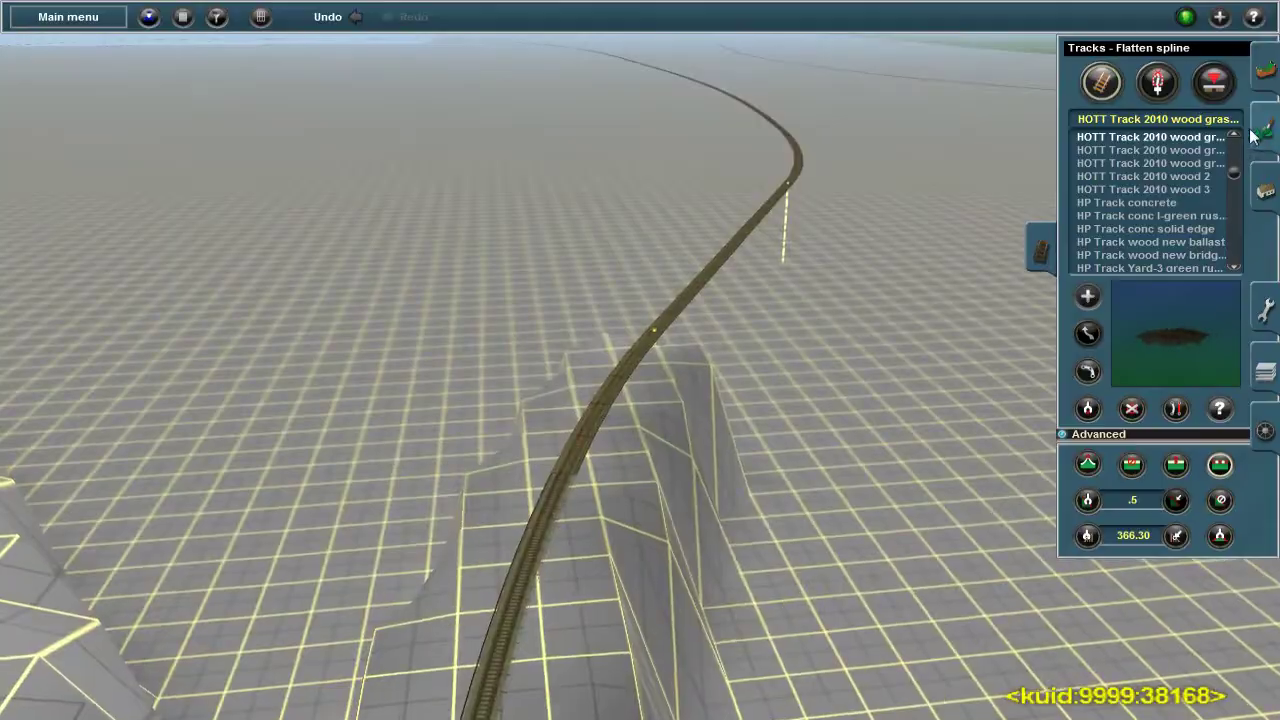
# Step: Set the gradient to 1, apply it to the next track section, and undo the last change
pyautogui.click(1124, 500)
pyautogui.click(688, 252)
pyautogui.moveTo(688, 252); pyautogui.dragTo(1164, 96, button='right')
pyautogui.hotkey('ctrl', 'z')
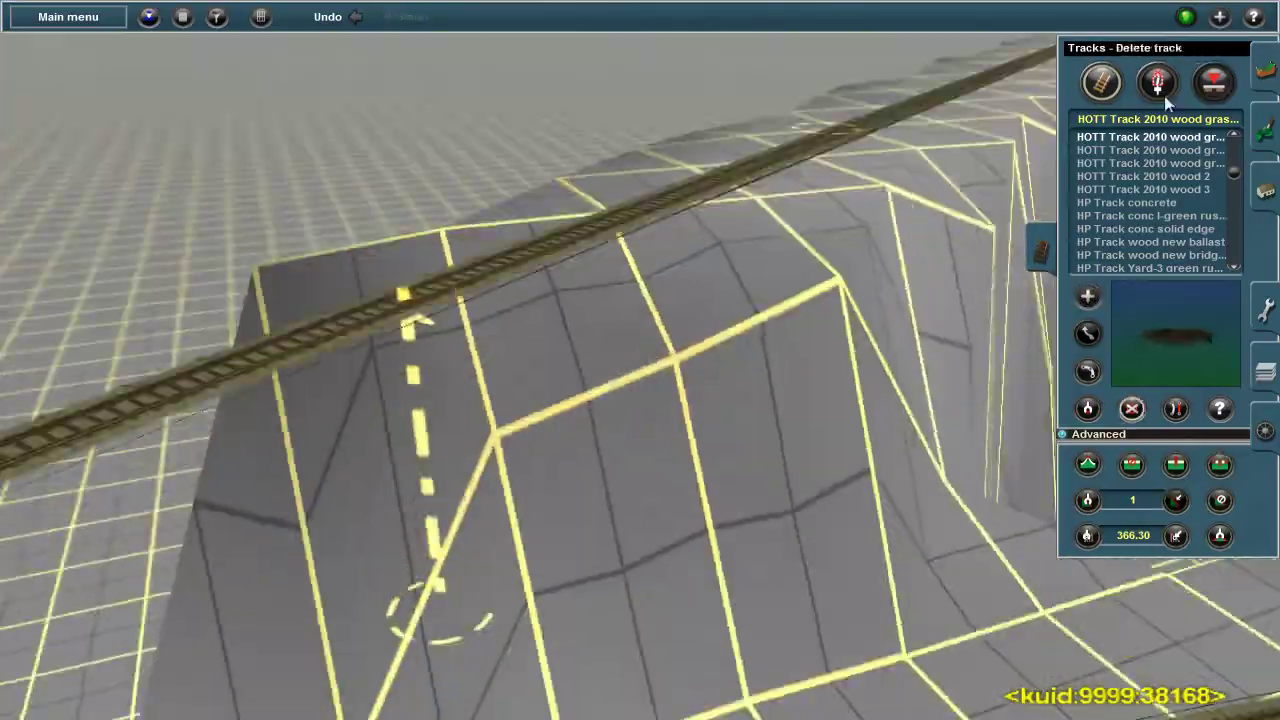
# Step: Adjust the terrain height at the embankment's end and delete the track over the crossing to open a bridge gap
pyautogui.click(1265, 70)
pyautogui.click(1224, 81)
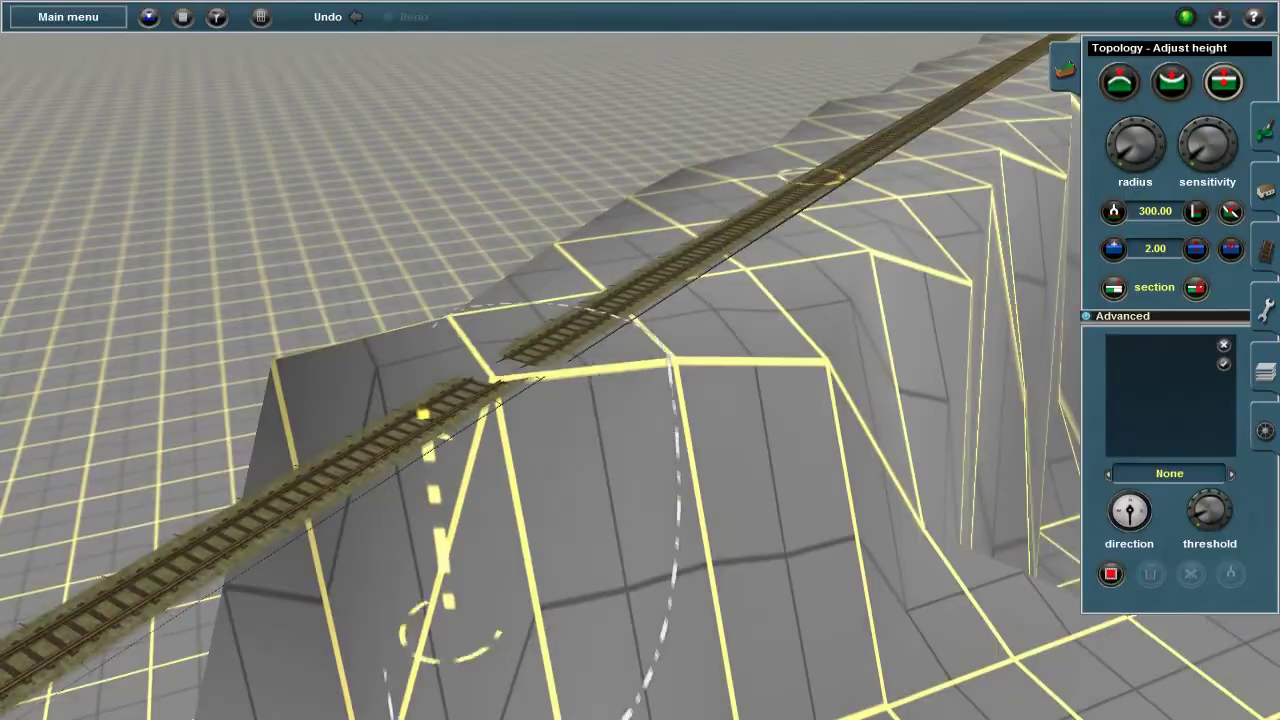
pyautogui.moveTo(544, 391); pyautogui.dragTo(650, 400, button='right')
pyautogui.click(1265, 250)
pyautogui.moveTo(700, 300); pyautogui.dragTo(618, 470, button='right')
# Step: Reshape the terrain beside the open track end to clear room for a bridge
pyautogui.click(1265, 70)
pyautogui.press('F5')
pyautogui.scroll(2, 120, 343)
pyautogui.moveTo(1265, 430)
pyautogui.mouseDown(button='right')
pyautogui.moveTo(891, 437)
pyautogui.moveTo(683, 148)
pyautogui.moveTo(676, 303)
pyautogui.moveTo(558, 469)
pyautogui.moveTo(1222, 219)
pyautogui.moveTo(760, 400)
pyautogui.moveTo(662, 425)
pyautogui.moveTo(543, 318)
pyautogui.moveTo(728, 400)
pyautogui.moveTo(768, 333)
pyautogui.moveTo(414, 337)
pyautogui.moveTo(705, 327)
pyautogui.moveTo(752, 312)
pyautogui.moveTo(590, 338)
pyautogui.moveTo(350, 457)
pyautogui.moveTo(560, 330)
pyautogui.mouseUp(button='right')
pyautogui.press('F2')
pyautogui.press('F5')
# Step: Try a Trestle Kit Center With Opening 2A bridge from the open track end and remove it
pyautogui.click(1174, 190)
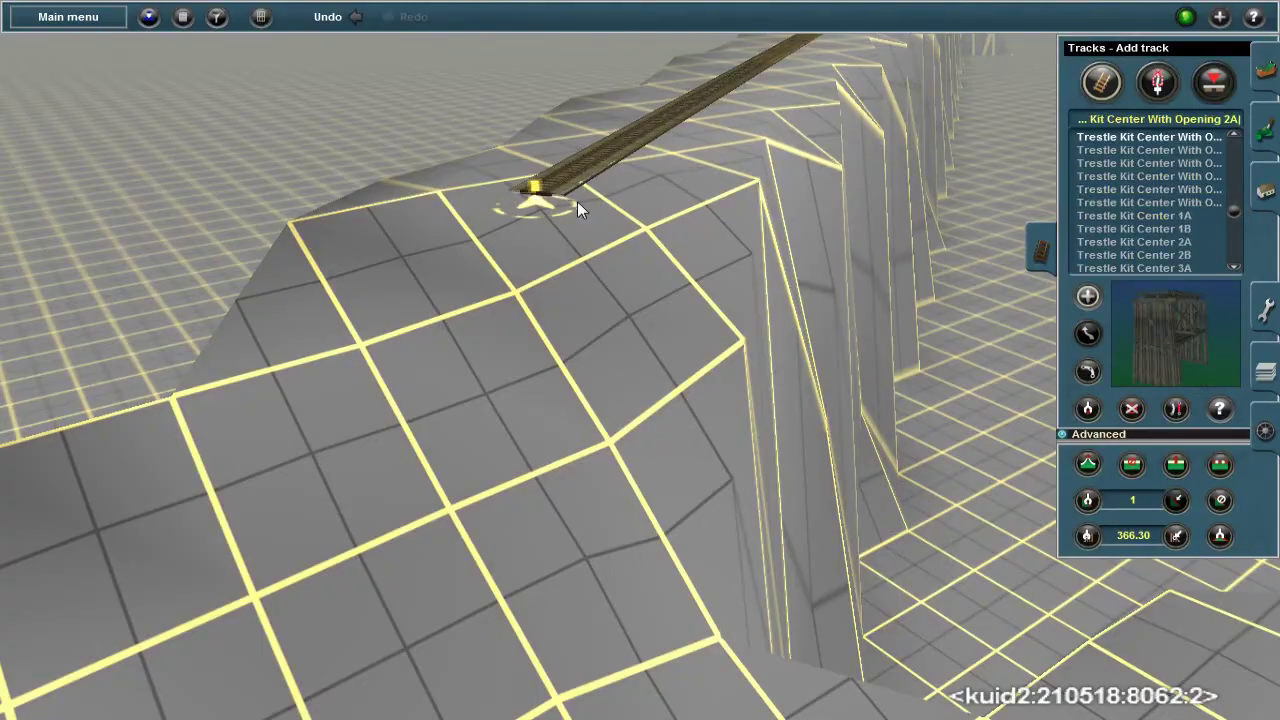
pyautogui.click(577, 201)
pyautogui.moveTo(781, 258); pyautogui.dragTo(1133, 415, button='right')
pyautogui.press('h')
pyautogui.click(1131, 409)
# Step: Find the tall trestle kit pieces, try one across the gap, and remove it
pyautogui.click(1120, 214)
pyautogui.scroll(-5, 1119, 205)
pyautogui.write('tall')
pyautogui.click(596, 385)
pyautogui.moveTo(596, 385); pyautogui.dragTo(1135, 400, button='right')
pyautogui.press('h')
pyautogui.click(1131, 409)
# Step: Try Tall_Trestle_Kit_Part_10 as the bridge across the gap and delete it
pyautogui.click(1177, 150)
pyautogui.moveTo(1177, 150); pyautogui.dragTo(826, 343, button='right')
pyautogui.click(160, 183)
pyautogui.press('h')
pyautogui.press('d')
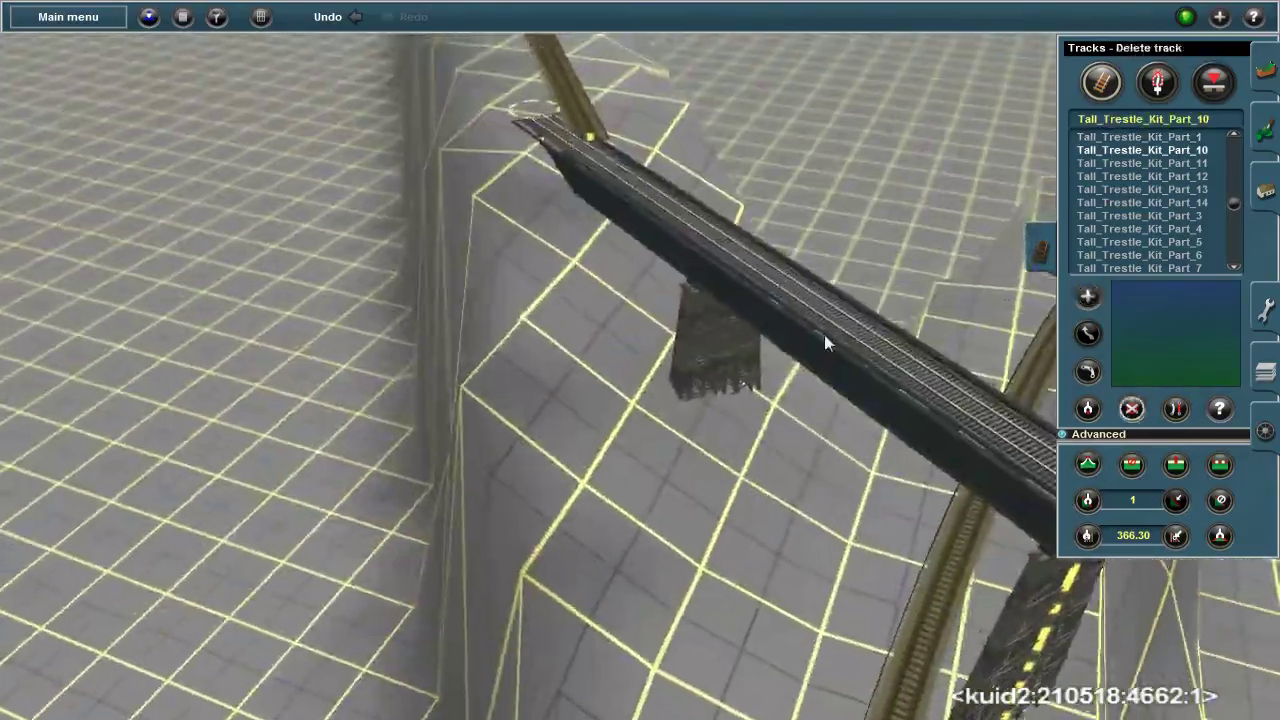
pyautogui.click(826, 343)
# Step: Try Tall_Trestle_Kit_Part_11 as the bridge across the gap and delete it
pyautogui.click(834, 438)
pyautogui.press('h')
pyautogui.press('d')
pyautogui.moveTo(834, 438); pyautogui.dragTo(761, 386, button='right')
pyautogui.click(761, 386)
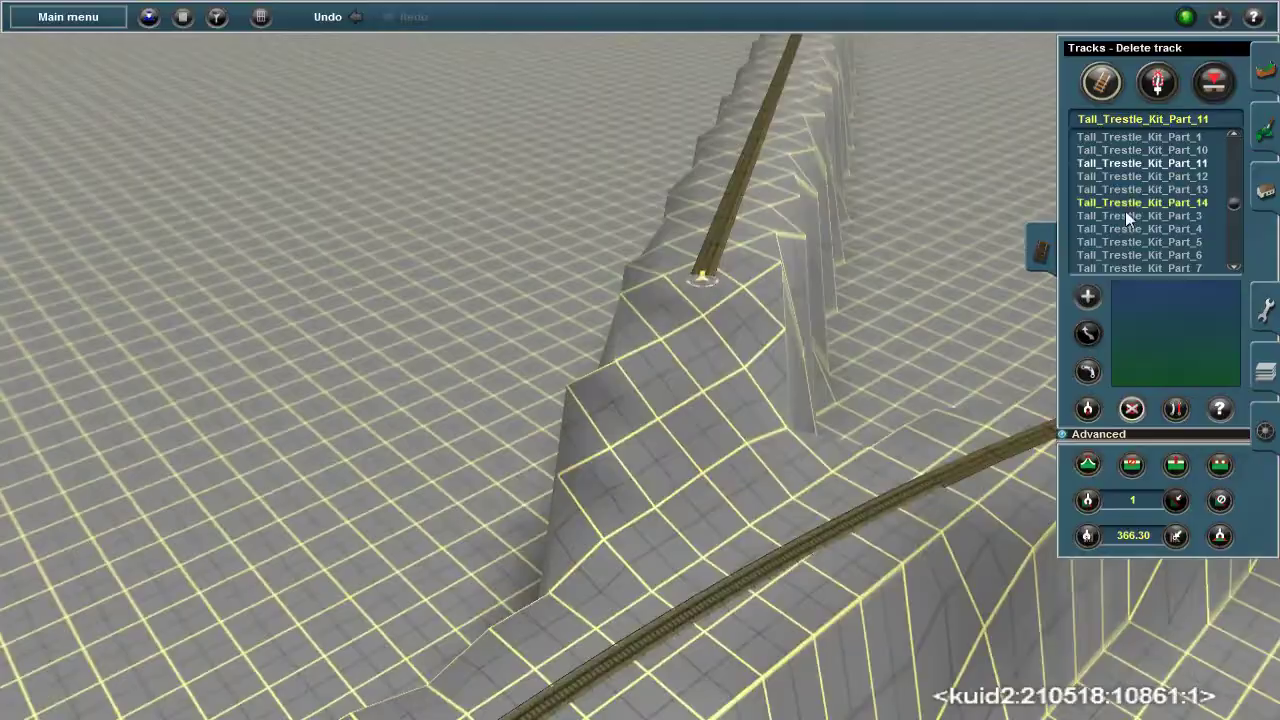
# Step: Try another tall trestle kit part with timber supports from the open track end across the lower line
pyautogui.click(1139, 215)
pyautogui.moveTo(1139, 215); pyautogui.dragTo(643, 112, button='right')
pyautogui.press('h')
pyautogui.press('h')
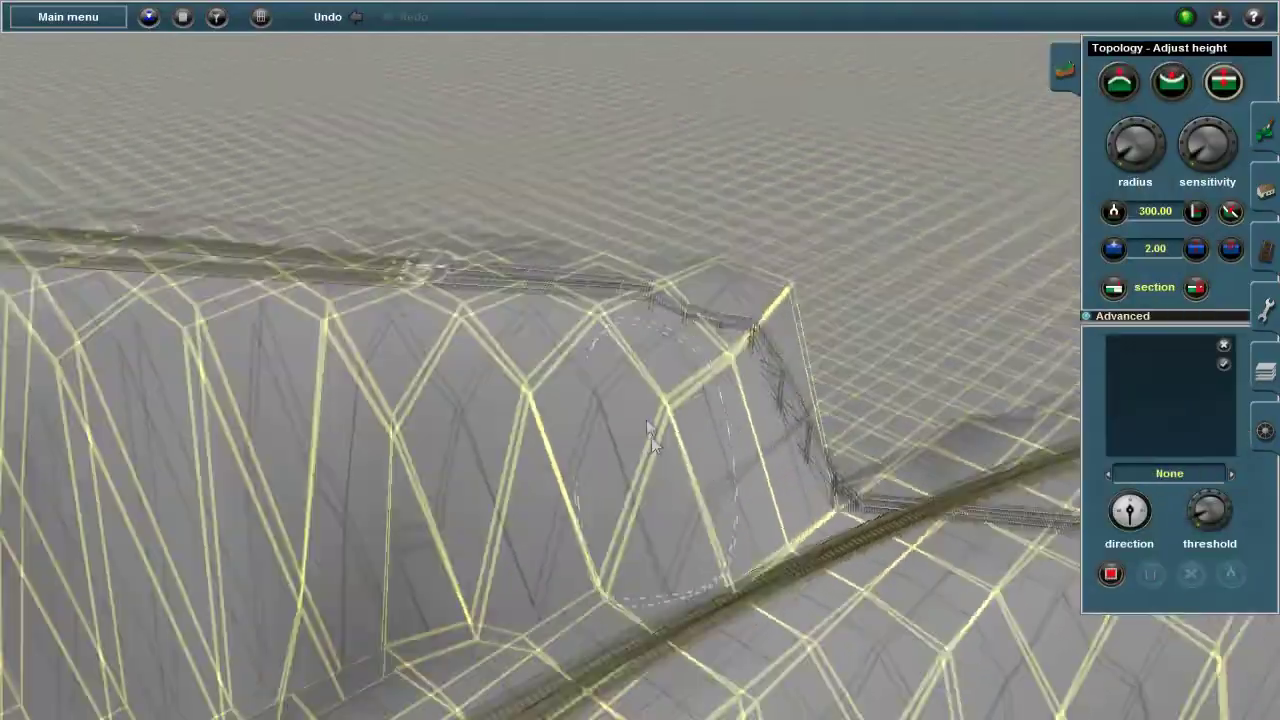
# Step: Adjust the terrain height under the bridge's end at the edge of the embankment
pyautogui.press('F4')
pyautogui.press('F1')
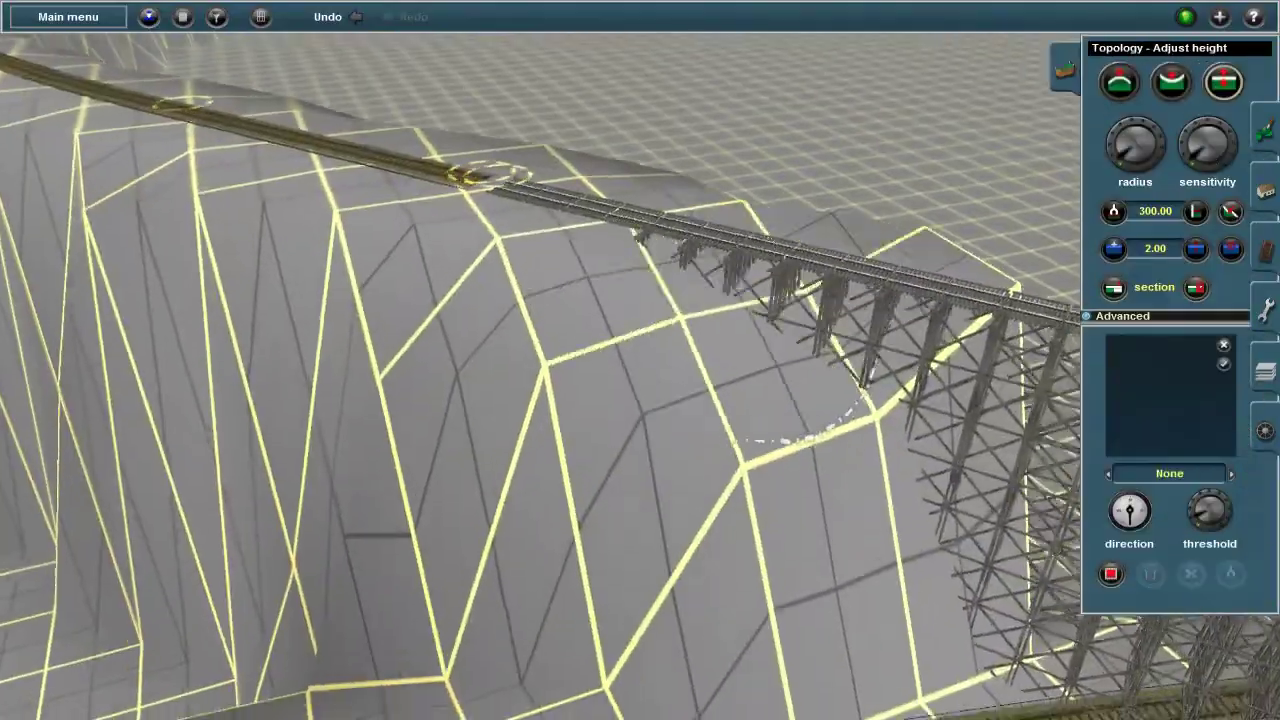
pyautogui.moveTo(484, 542); pyautogui.dragTo(662, 387, button='right')
# Step: Span the gap with Tall_Trestle_Kit_Part_12 and flatten the terrain along the lower graded track
pyautogui.press('F4')
pyautogui.moveTo(620, 444); pyautogui.dragTo(340, 237, button='right')
pyautogui.press('F7')
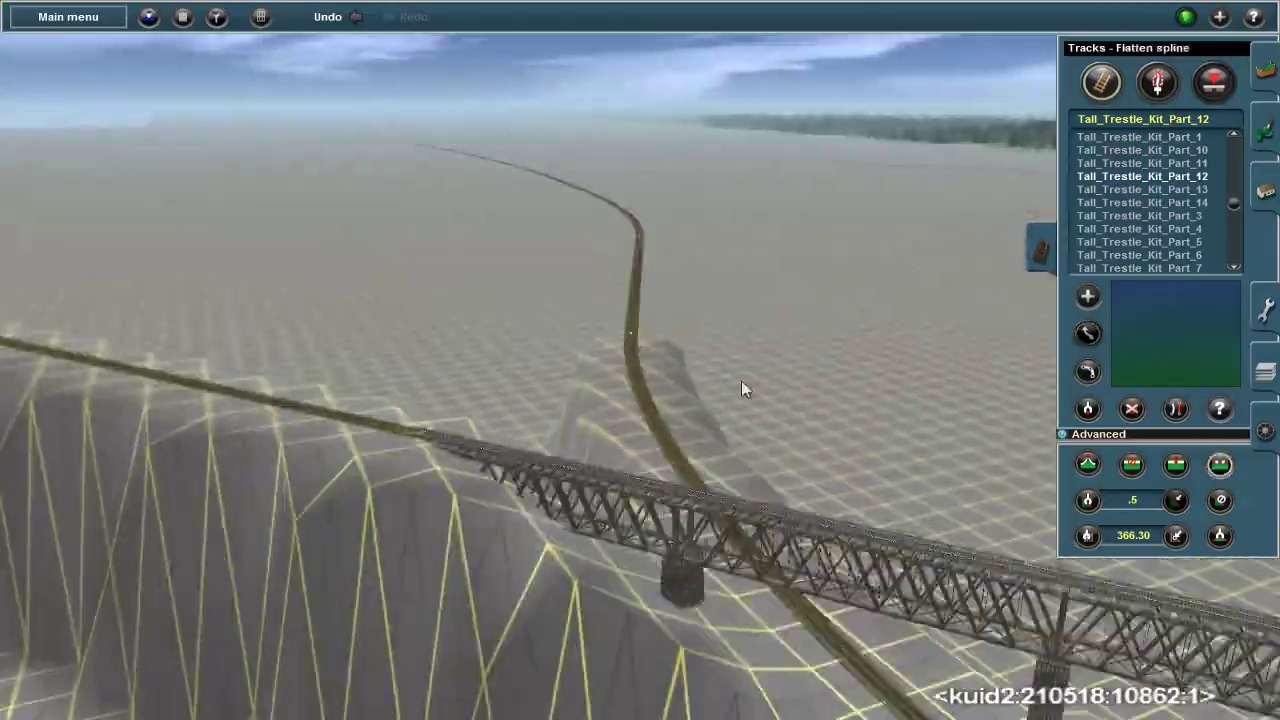
pyautogui.click(726, 297)
pyautogui.moveTo(726, 297)
pyautogui.mouseDown(button='right')
pyautogui.moveTo(640, 248)
pyautogui.moveTo(591, 257)
pyautogui.moveTo(677, 263)
pyautogui.moveTo(571, 286)
pyautogui.moveTo(640, 292)
pyautogui.moveTo(646, 240)
pyautogui.moveTo(623, 374)
pyautogui.moveTo(540, 229)
pyautogui.moveTo(604, 220)
pyautogui.moveTo(586, 271)
pyautogui.moveTo(586, 349)
pyautogui.moveTo(651, 363)
pyautogui.moveTo(594, 310)
pyautogui.moveTo(630, 368)
pyautogui.moveTo(614, 366)
pyautogui.moveTo(532, 140)
pyautogui.moveTo(649, 344)
pyautogui.mouseUp(button='right')
# Step: Lower the ground at the river's end and paint a wide strip of brown dirt texture onward across the bare baseboards
pyautogui.press('F1')
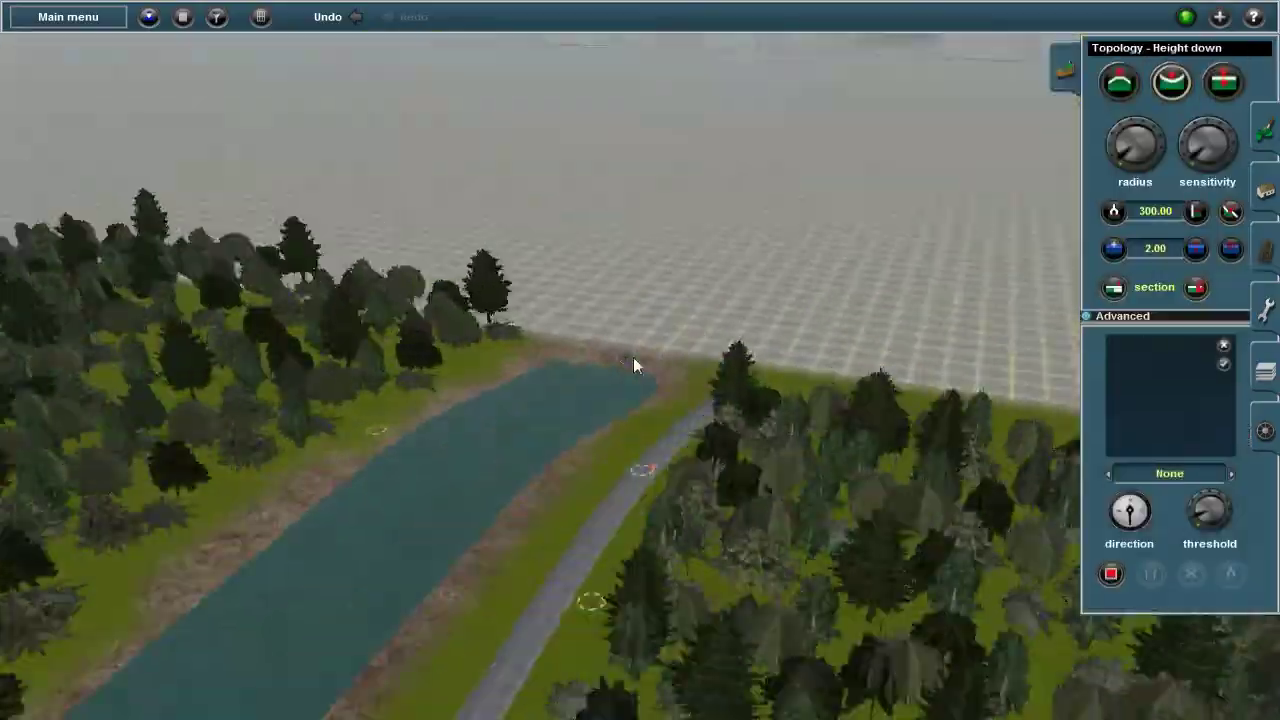
pyautogui.press('F2')
pyautogui.scroll(-3, 1131, 233)
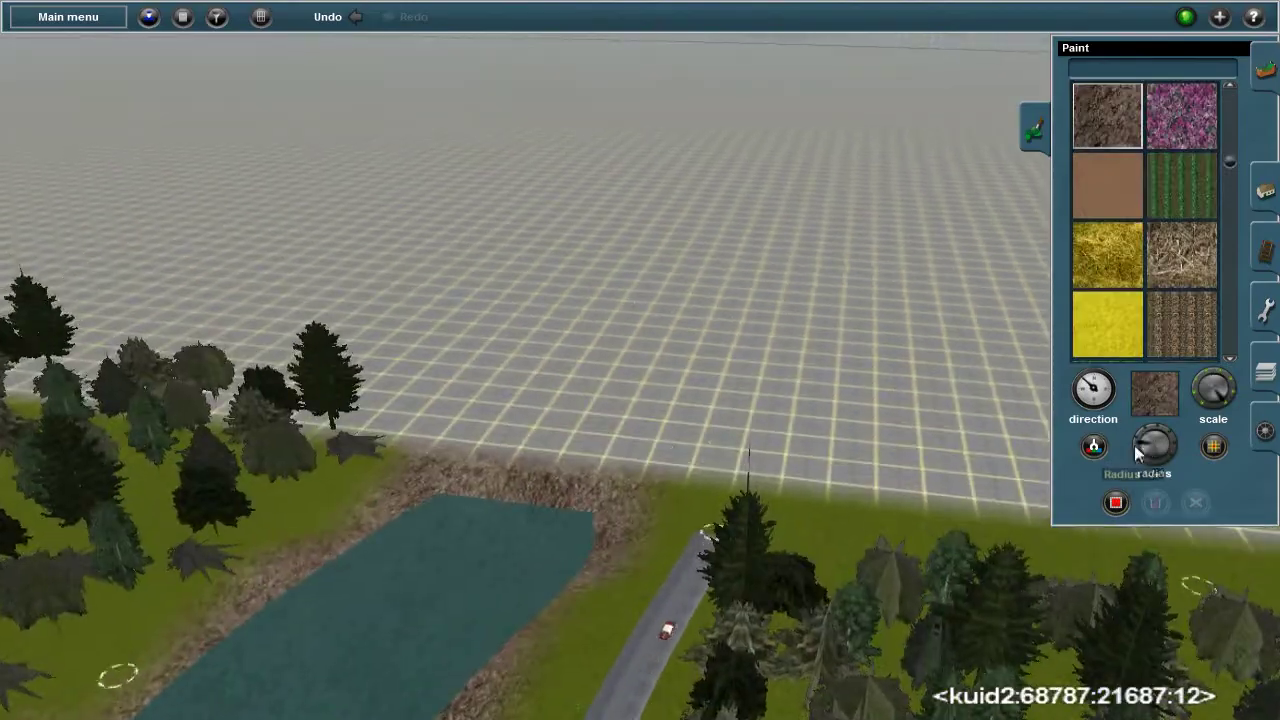
pyautogui.press('Up')
pyautogui.moveTo(643, 349); pyautogui.dragTo(616, 340)
pyautogui.moveTo(598, 325)
pyautogui.mouseDown(button='right')
pyautogui.moveTo(624, 320)
pyautogui.moveTo(634, 351)
pyautogui.mouseUp(button='right')
pyautogui.press('m')
pyautogui.press('m')
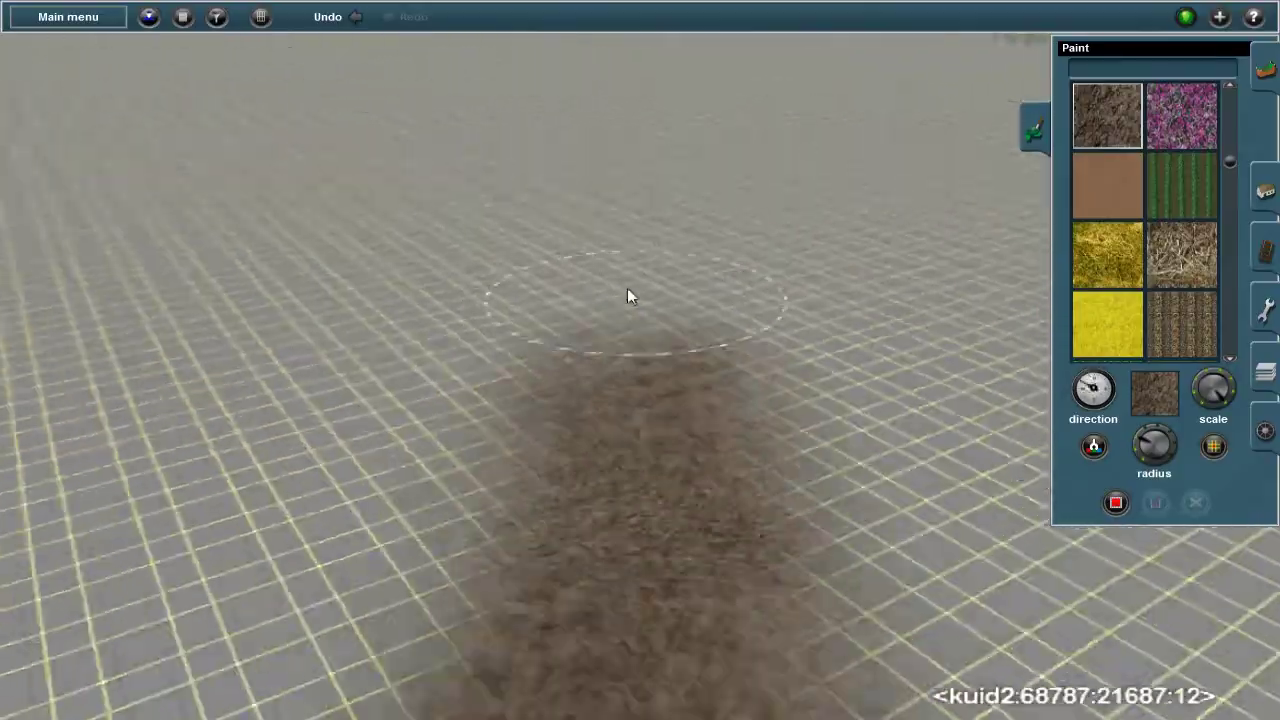
pyautogui.moveTo(628, 291)
pyautogui.mouseDown(button='right')
pyautogui.moveTo(680, 429)
pyautogui.moveTo(597, 309)
pyautogui.moveTo(634, 374)
pyautogui.moveTo(658, 288)
pyautogui.moveTo(540, 357)
pyautogui.moveTo(624, 463)
pyautogui.moveTo(649, 431)
pyautogui.moveTo(671, 434)
pyautogui.moveTo(563, 331)
pyautogui.moveTo(643, 321)
pyautogui.moveTo(700, 150)
pyautogui.moveTo(686, 343)
pyautogui.moveTo(606, 323)
pyautogui.moveTo(629, 209)
pyautogui.moveTo(607, 240)
pyautogui.moveTo(594, 177)
pyautogui.moveTo(735, 307)
pyautogui.moveTo(594, 283)
pyautogui.moveTo(655, 400)
pyautogui.moveTo(663, 306)
pyautogui.moveTo(614, 451)
pyautogui.moveTo(1135, 418)
pyautogui.mouseUp(button='right')
# Step: Pick up the HOTT Track 2010 wood type from the laid line and apply the .5 gradient beyond the embankment
pyautogui.press('F4')
pyautogui.press('g')
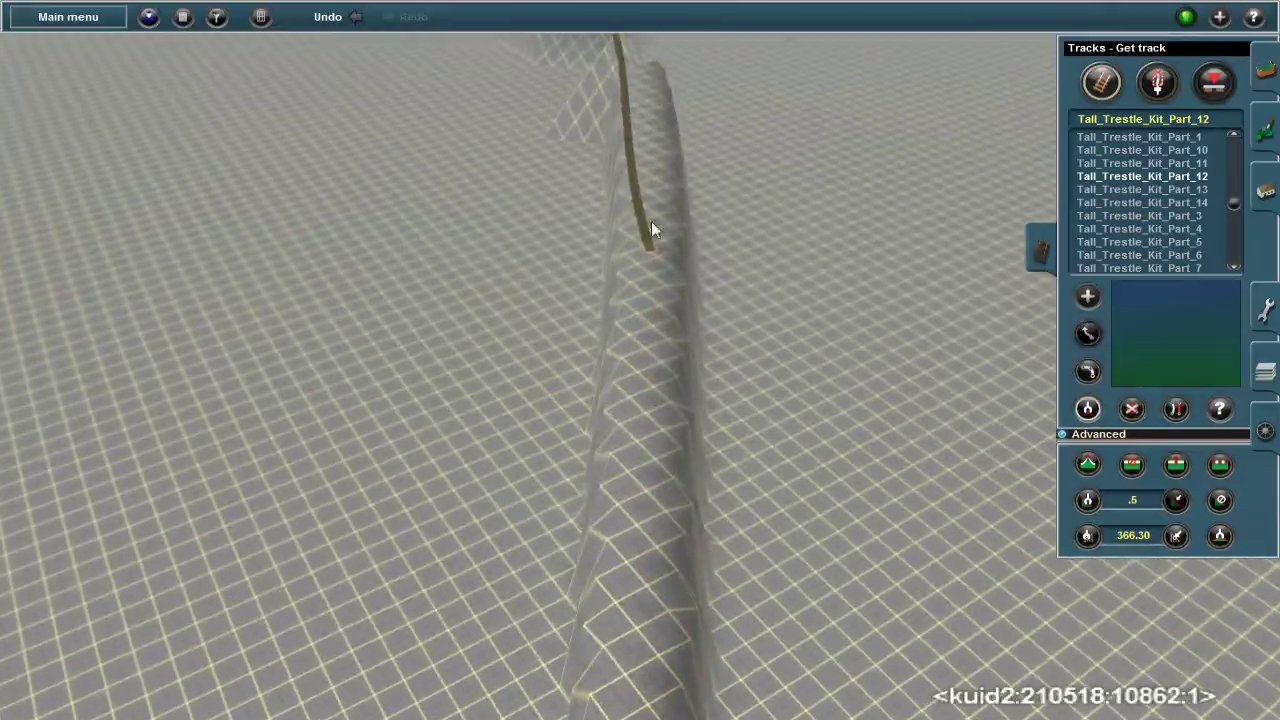
pyautogui.click(674, 240)
pyautogui.click(589, 590)
pyautogui.moveTo(643, 375); pyautogui.dragTo(657, 400, button='right')
pyautogui.press('m')
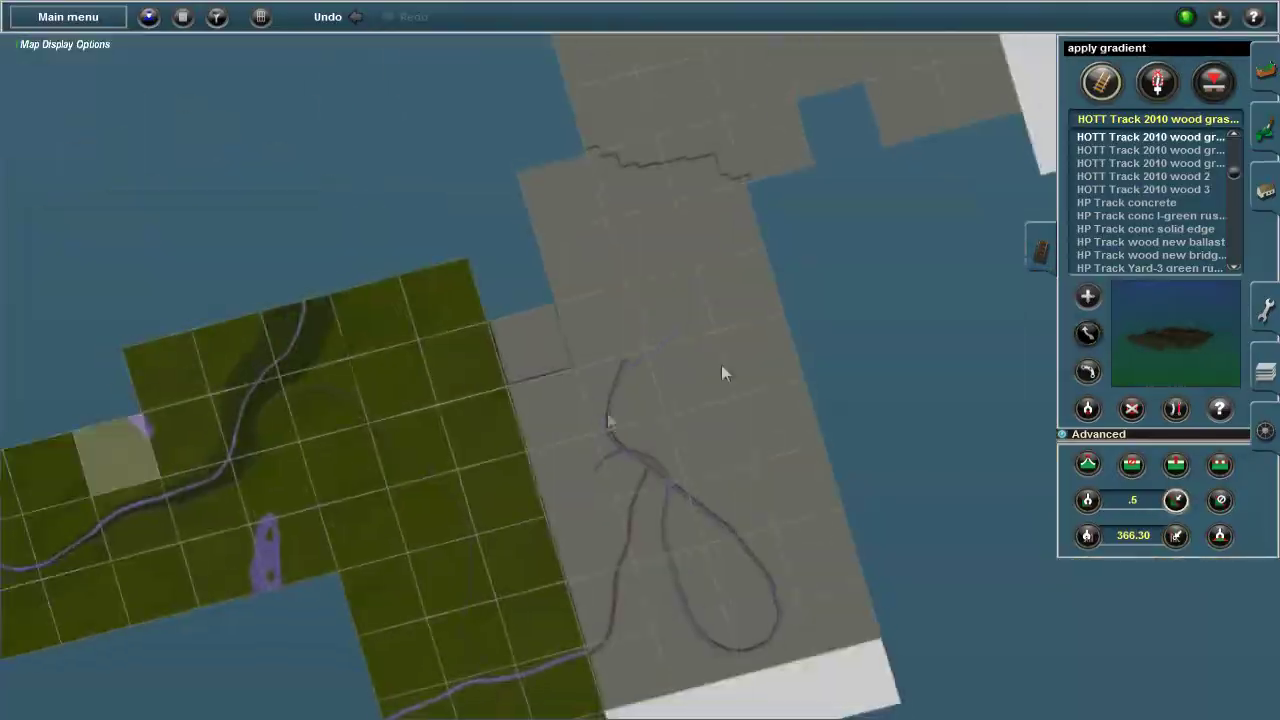
# Step: Flatten the terrain along the newly graded track so an embankment carries it past the balloon loop
pyautogui.press('m')
pyautogui.moveTo(826, 354); pyautogui.dragTo(668, 435, button='right')
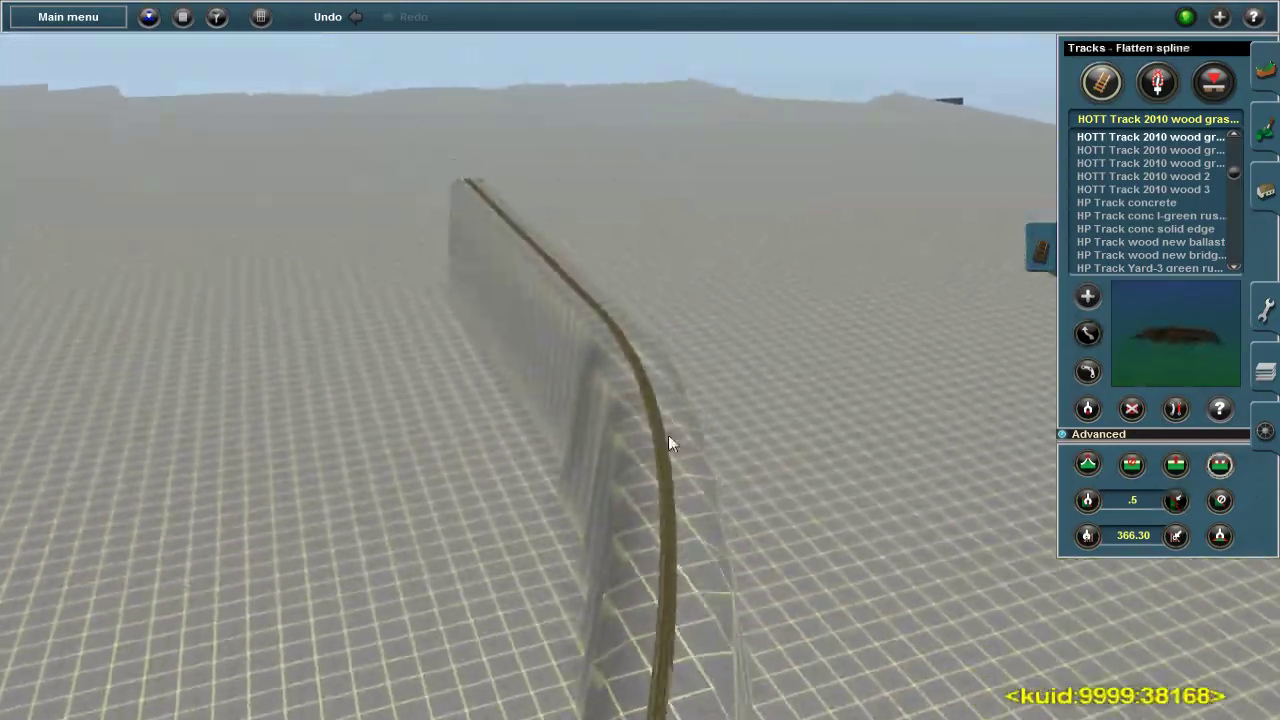
pyautogui.press('m')
pyautogui.scroll(-3, 345, 425)
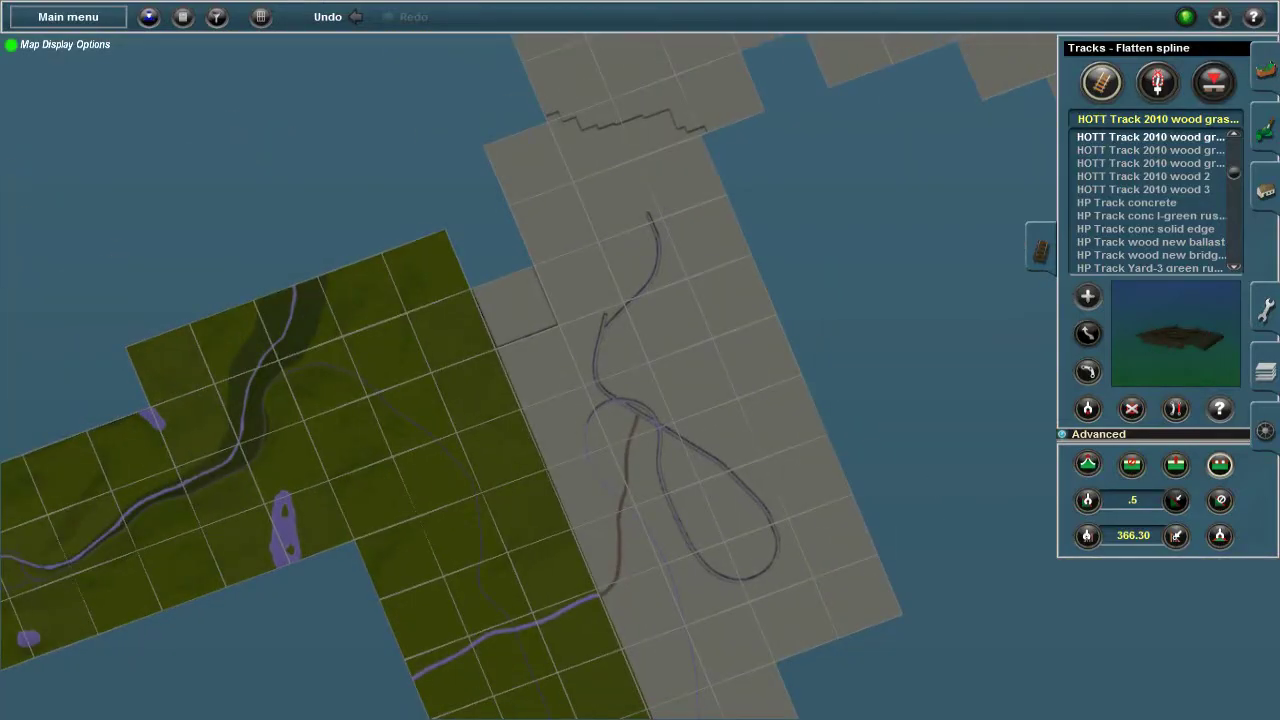
# Step: Delete the unneeded baseboard sections along the edge of the area beside the new track
pyautogui.scroll(4, 622, 461)
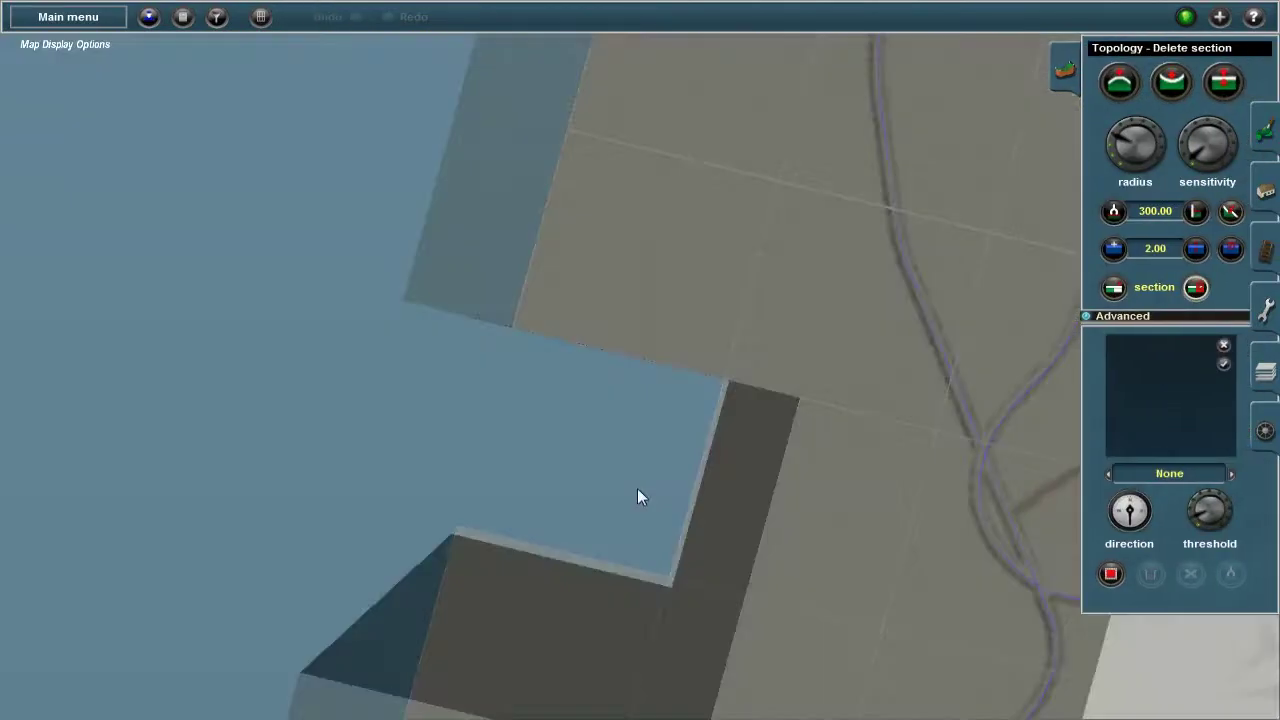
pyautogui.moveTo(637, 494); pyautogui.dragTo(637, 291, button='right')
pyautogui.scroll(-2, 715, 174)
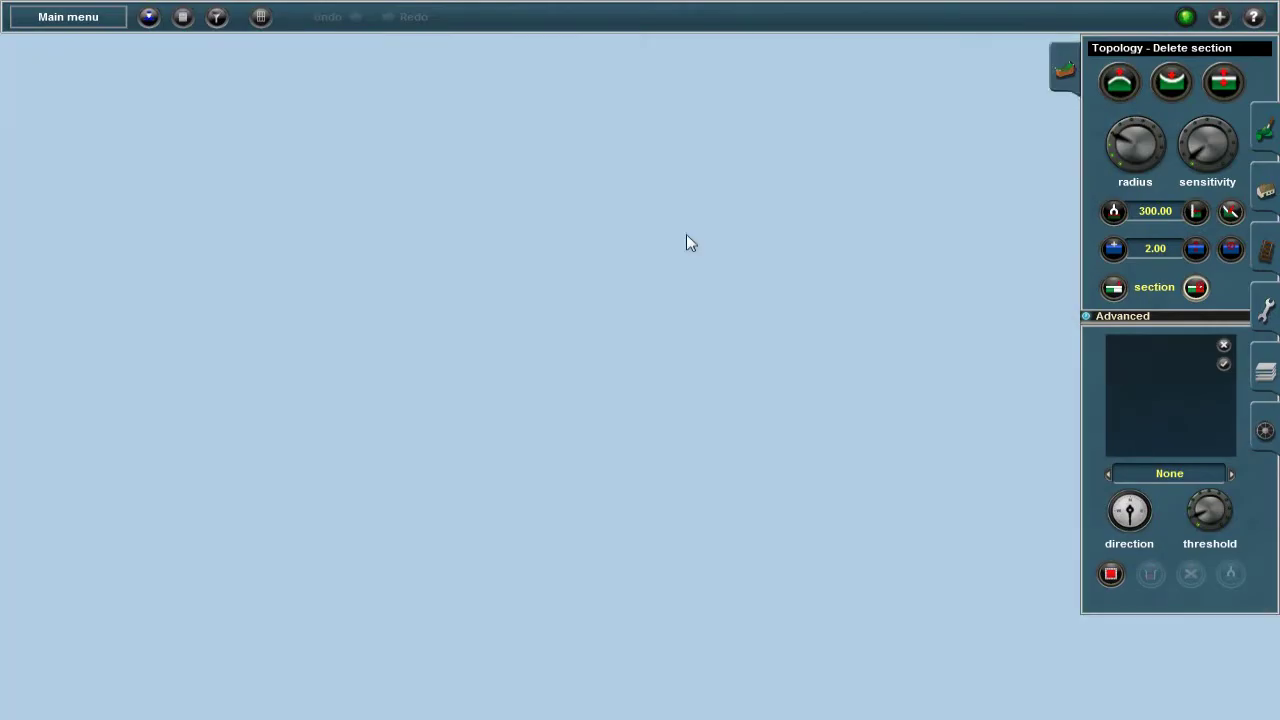
pyautogui.scroll(4, 560, 420)
pyautogui.press('m')
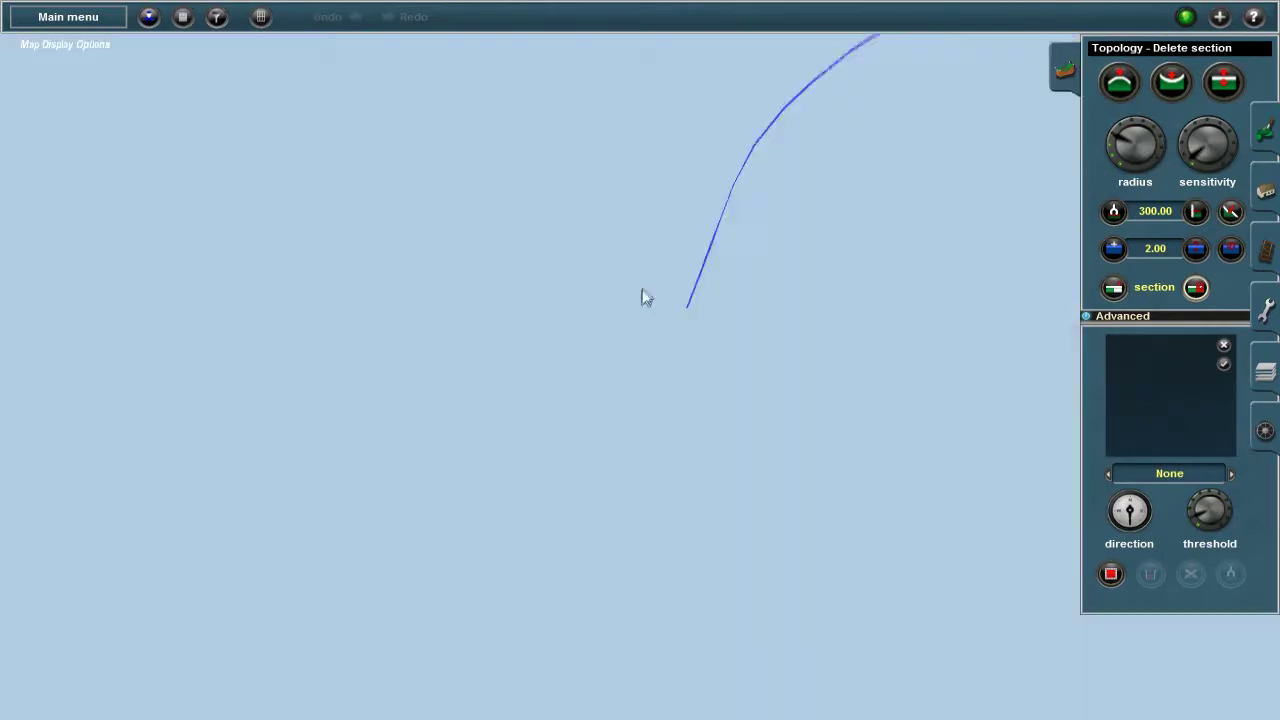
# Step: Extend the raised embankment across the bare baseboards at a height of 373.09
pyautogui.press('h')
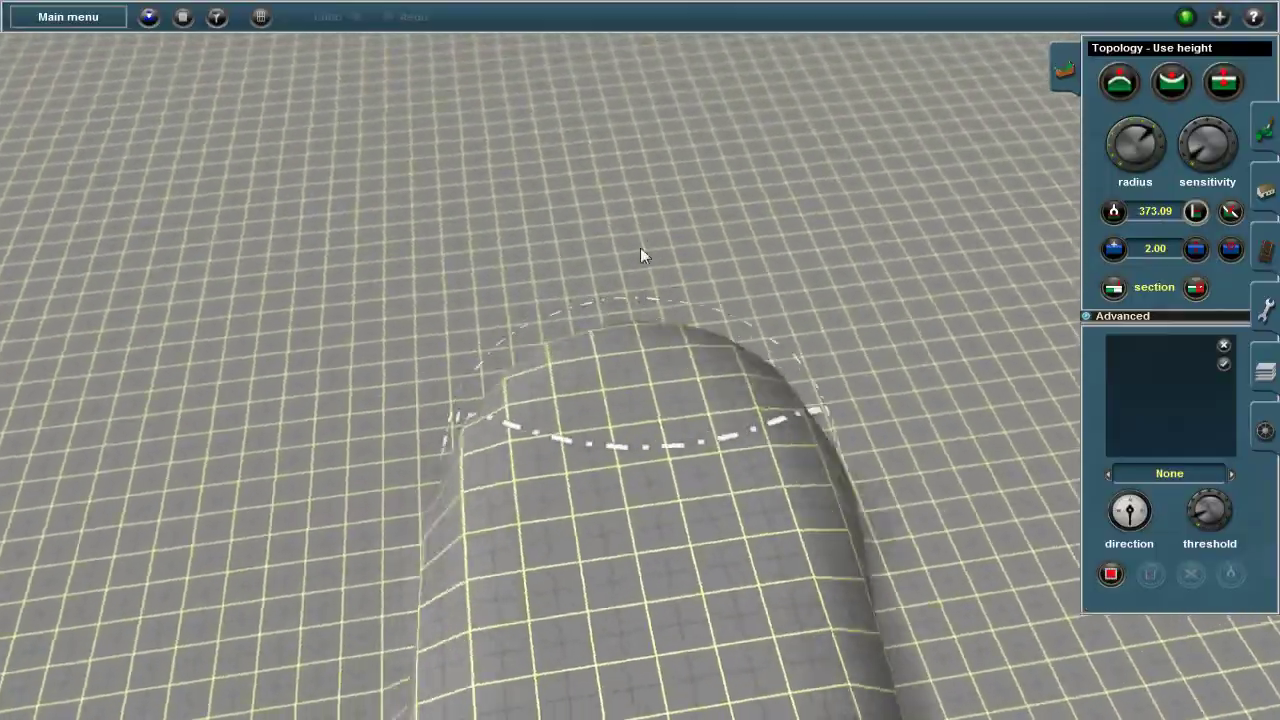
pyautogui.click(640, 255)
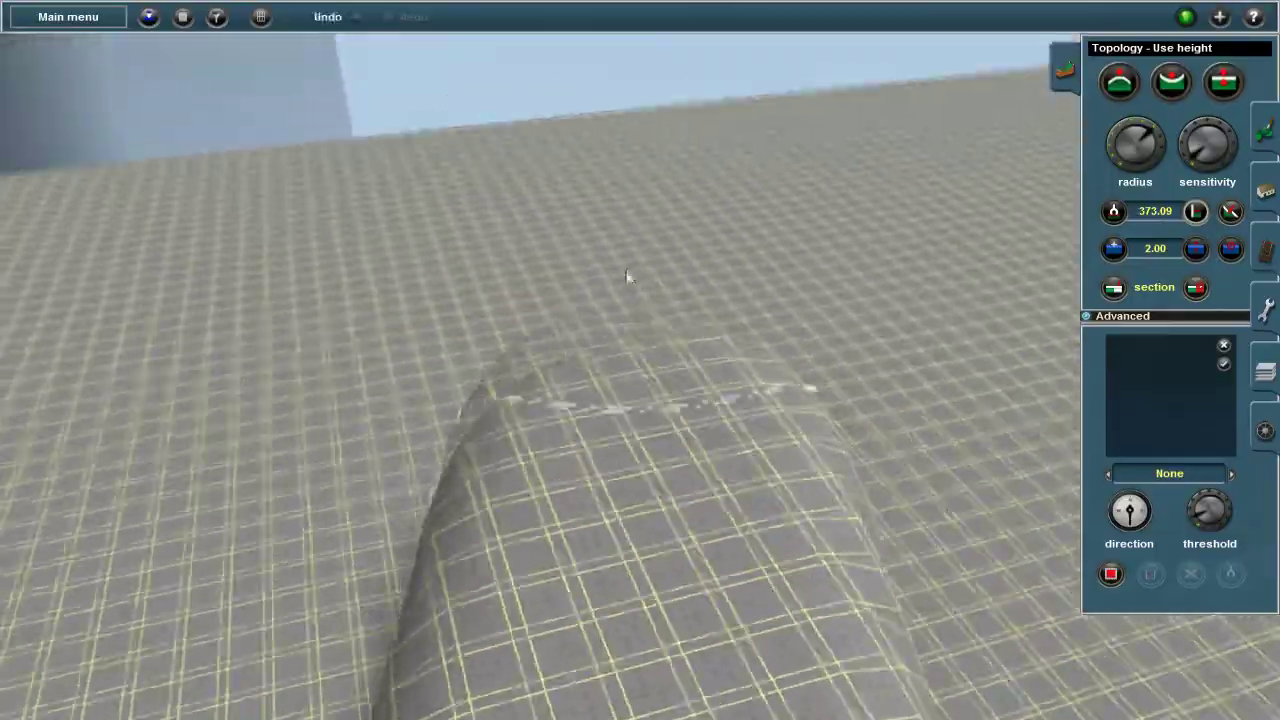
pyautogui.moveTo(626, 276); pyautogui.dragTo(632, 185, button='right')
# Step: Pick up the ground height of 300.00 beside the parallel tracks in the finished part of the route
pyautogui.press('m')
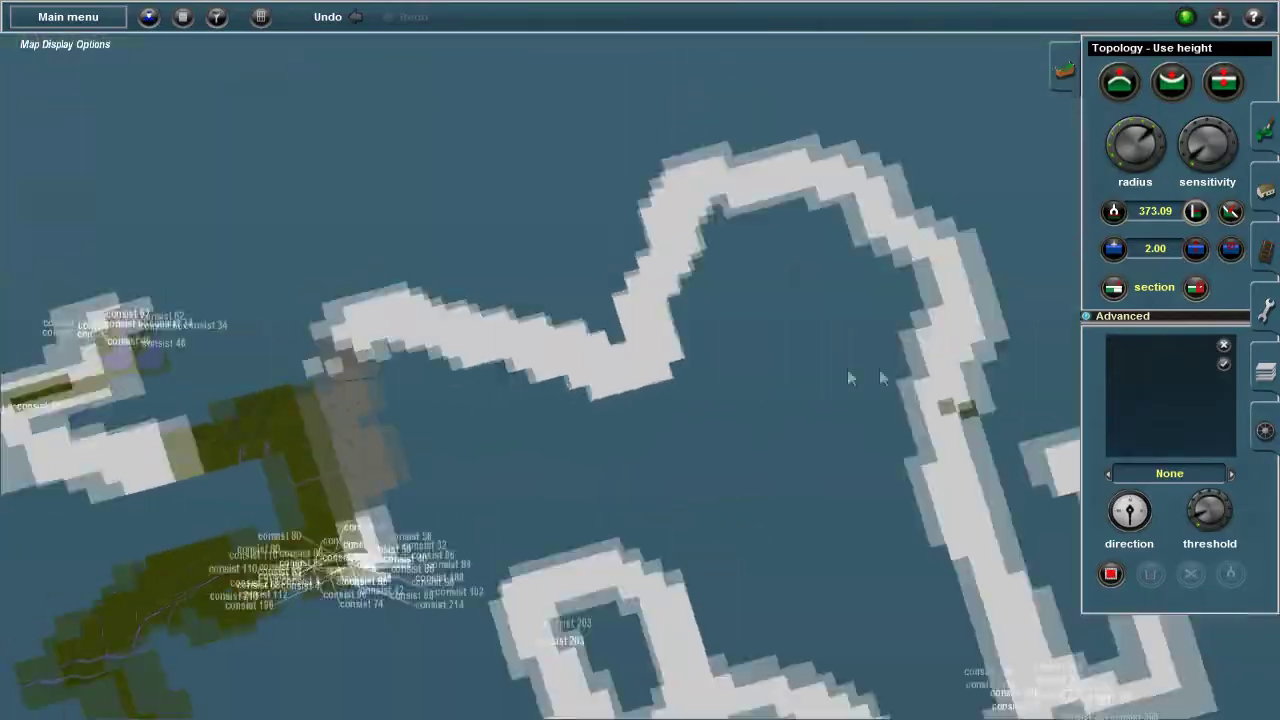
pyautogui.scroll(5, 653, 186)
pyautogui.scroll(-2, 761, 525)
pyautogui.click(761, 525)
pyautogui.press('m')
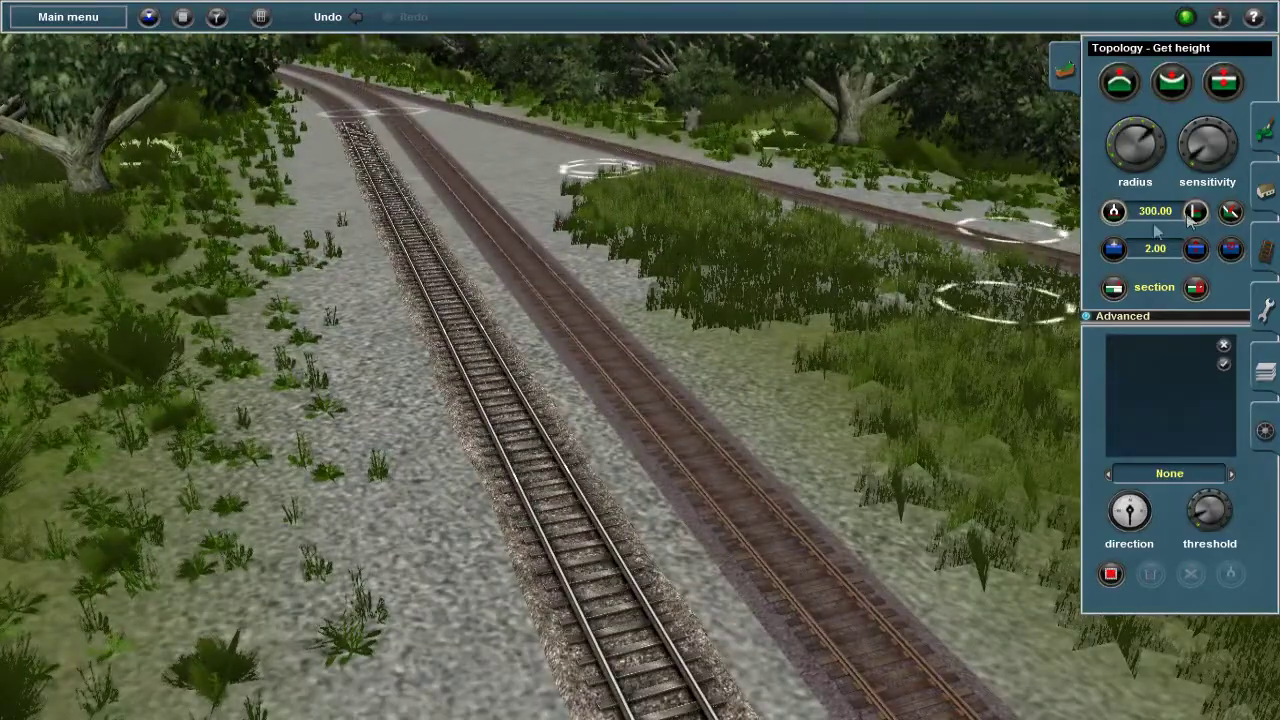
# Step: Apply the 300.00 height to the bare ground beside the green hillside and paste copied terrain onto the baseboards
pyautogui.scroll(5, 630, 330)
pyautogui.click(687, 460)
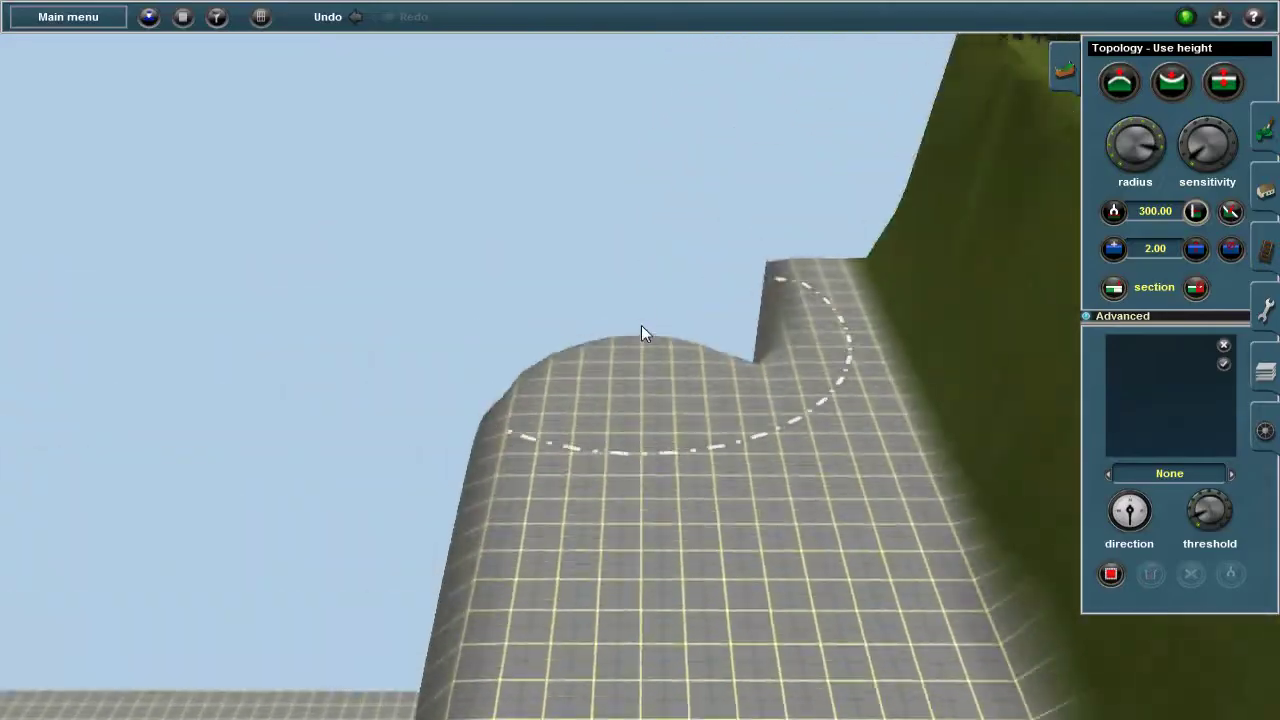
pyautogui.press('F5')
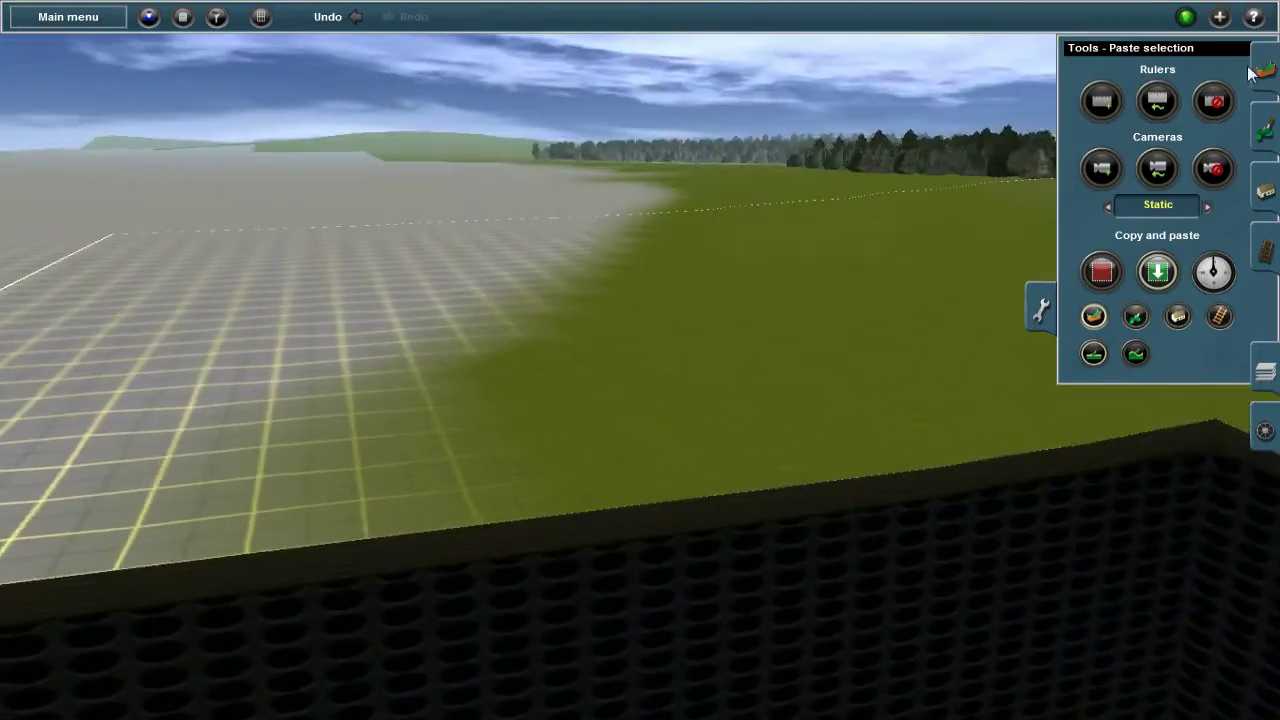
# Step: Raise gentle rolling hills with a large brush across the bare baseboards next to the green area
pyautogui.press('F1')
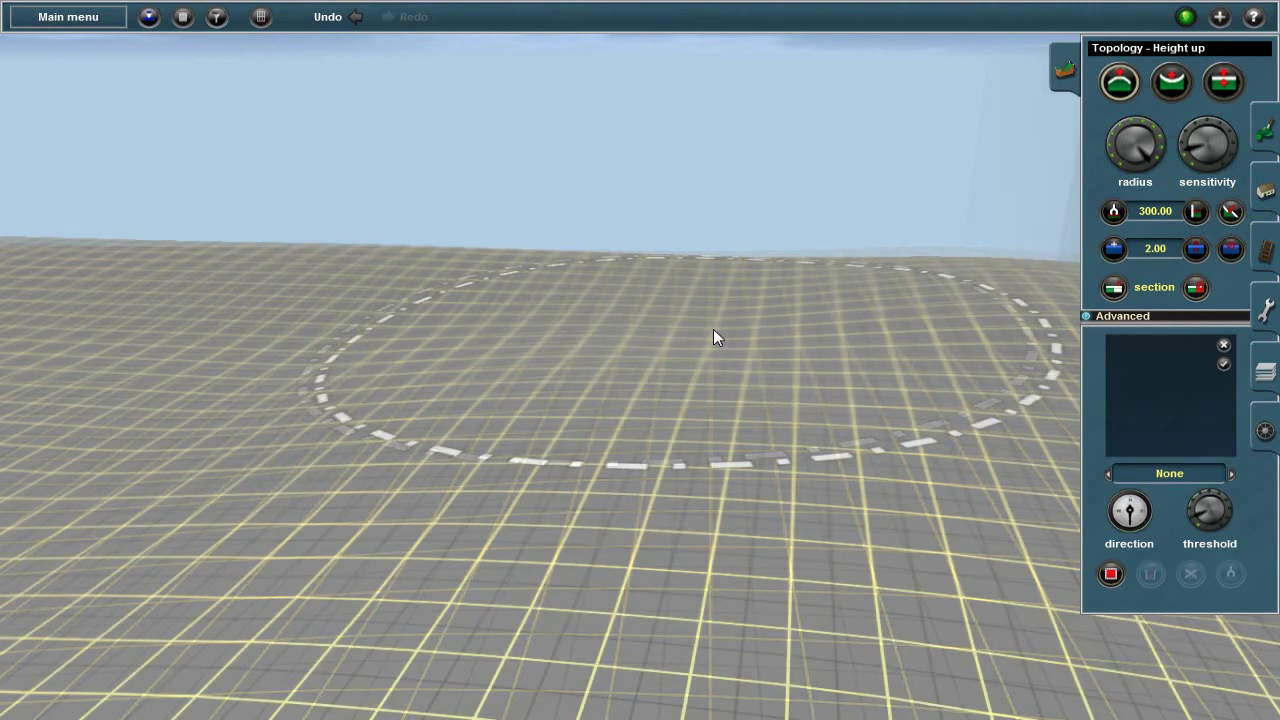
pyautogui.moveTo(713, 337)
pyautogui.mouseDown()
pyautogui.moveTo(443, 417)
pyautogui.moveTo(688, 330)
pyautogui.moveTo(673, 282)
pyautogui.moveTo(668, 323)
pyautogui.moveTo(637, 326)
pyautogui.moveTo(651, 326)
pyautogui.moveTo(619, 368)
pyautogui.moveTo(703, 328)
pyautogui.moveTo(656, 319)
pyautogui.moveTo(675, 312)
pyautogui.moveTo(360, 283)
pyautogui.moveTo(206, 366)
pyautogui.moveTo(561, 216)
pyautogui.moveTo(577, 300)
pyautogui.moveTo(730, 215)
pyautogui.moveTo(369, 273)
pyautogui.moveTo(526, 245)
pyautogui.moveTo(589, 394)
pyautogui.moveTo(641, 335)
pyautogui.moveTo(461, 347)
pyautogui.moveTo(601, 506)
pyautogui.moveTo(599, 337)
pyautogui.moveTo(629, 255)
pyautogui.moveTo(412, 256)
pyautogui.moveTo(862, 344)
pyautogui.moveTo(607, 270)
pyautogui.moveTo(703, 143)
pyautogui.moveTo(647, 361)
pyautogui.moveTo(651, 210)
pyautogui.moveTo(916, 394)
pyautogui.moveTo(629, 375)
pyautogui.moveTo(675, 245)
pyautogui.moveTo(530, 317)
pyautogui.moveTo(528, 385)
pyautogui.moveTo(1021, 408)
pyautogui.moveTo(637, 387)
pyautogui.moveTo(667, 314)
pyautogui.moveTo(787, 403)
pyautogui.moveTo(777, 249)
pyautogui.moveTo(729, 224)
pyautogui.moveTo(636, 323)
pyautogui.moveTo(919, 276)
pyautogui.moveTo(935, 390)
pyautogui.moveTo(688, 333)
pyautogui.moveTo(514, 463)
pyautogui.moveTo(471, 296)
pyautogui.moveTo(198, 437)
pyautogui.moveTo(320, 264)
pyautogui.moveTo(283, 366)
pyautogui.moveTo(577, 280)
pyautogui.moveTo(424, 426)
pyautogui.moveTo(602, 339)
pyautogui.moveTo(836, 326)
pyautogui.moveTo(727, 356)
pyautogui.moveTo(885, 216)
pyautogui.moveTo(708, 250)
pyautogui.moveTo(537, 380)
pyautogui.moveTo(575, 296)
pyautogui.moveTo(574, 411)
pyautogui.moveTo(666, 228)
pyautogui.moveTo(755, 133)
pyautogui.moveTo(816, 418)
pyautogui.moveTo(639, 201)
pyautogui.moveTo(259, 275)
pyautogui.moveTo(479, 177)
pyautogui.moveTo(335, 415)
pyautogui.moveTo(458, 329)
pyautogui.moveTo(730, 373)
pyautogui.moveTo(733, 295)
pyautogui.moveTo(728, 308)
pyautogui.moveTo(623, 314)
pyautogui.moveTo(618, 235)
pyautogui.moveTo(671, 234)
pyautogui.moveTo(600, 487)
pyautogui.moveTo(703, 326)
pyautogui.moveTo(617, 415)
pyautogui.moveTo(523, 257)
pyautogui.moveTo(649, 457)
pyautogui.moveTo(506, 391)
pyautogui.moveTo(613, 412)
pyautogui.moveTo(654, 271)
pyautogui.moveTo(443, 371)
pyautogui.moveTo(676, 372)
pyautogui.moveTo(583, 309)
pyautogui.moveTo(809, 189)
pyautogui.moveTo(669, 403)
pyautogui.moveTo(591, 338)
pyautogui.mouseUp()
pyautogui.press('Right')
pyautogui.press('Right')
pyautogui.press('Right')
pyautogui.press('Right')
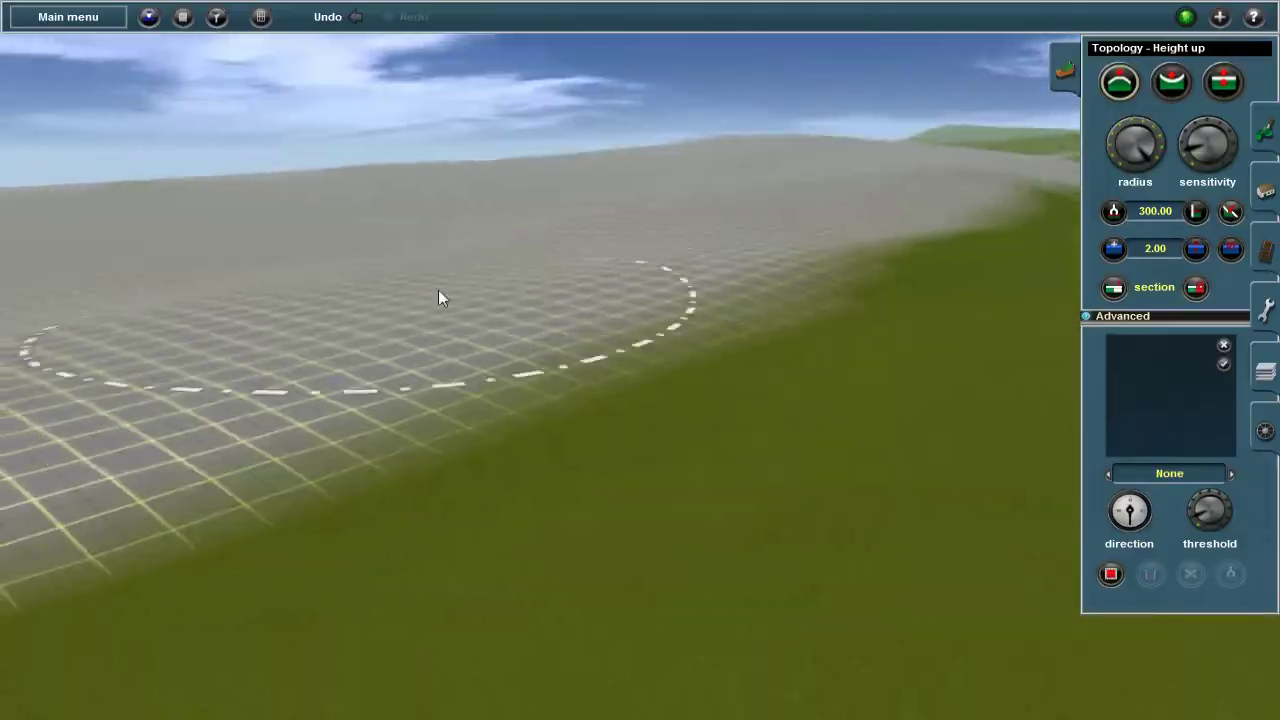
pyautogui.press('Right')
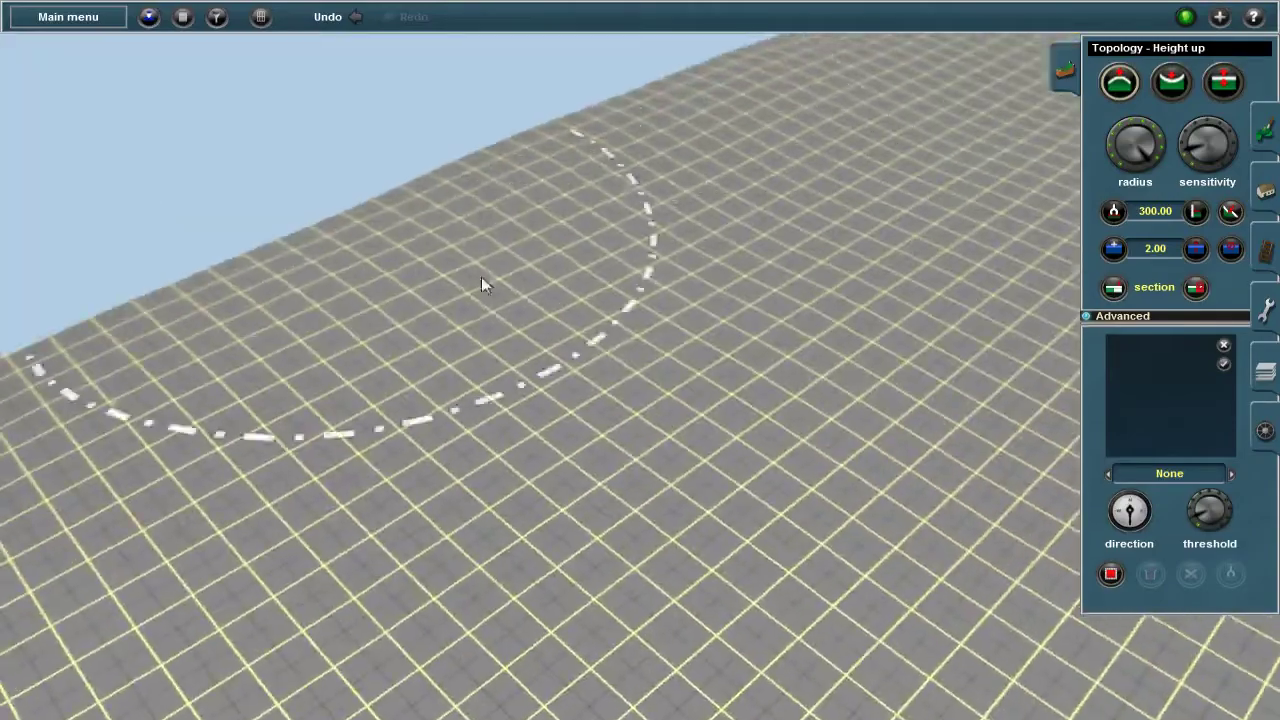
pyautogui.press('Right')
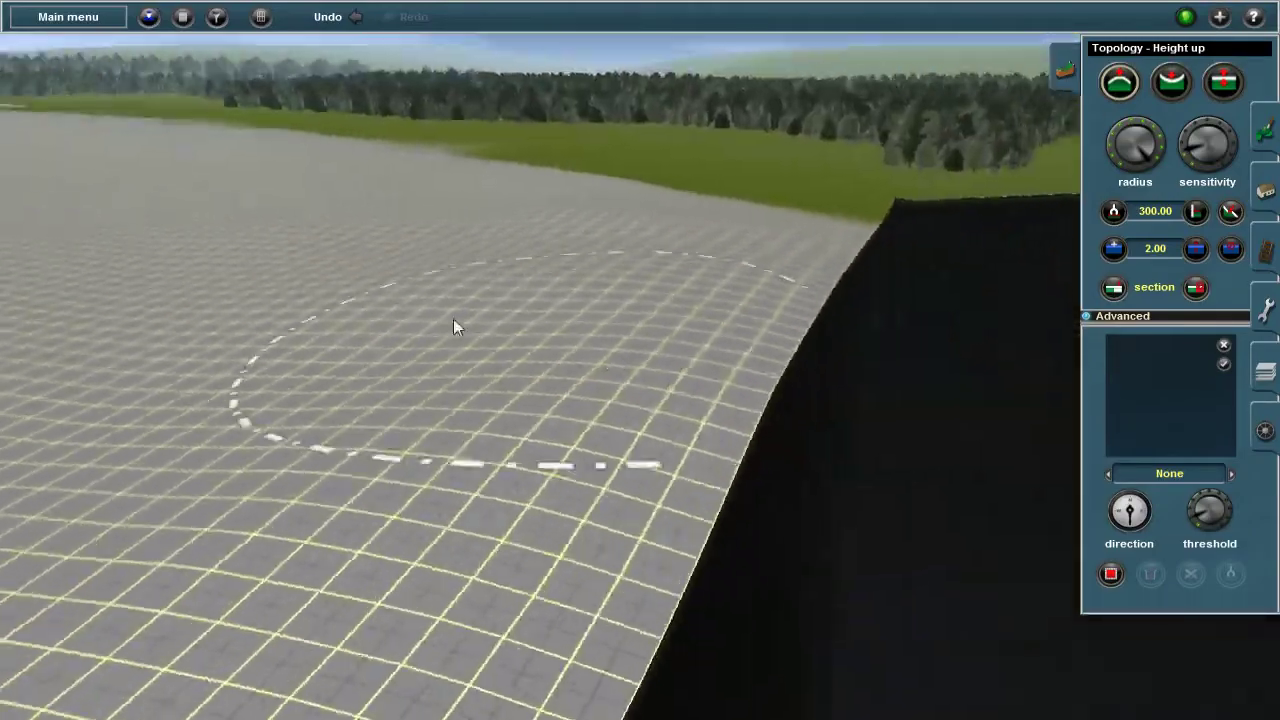
pyautogui.press('Right')
pyautogui.press('Right')
pyautogui.press('Right')
pyautogui.press('Right')
pyautogui.press('Right')
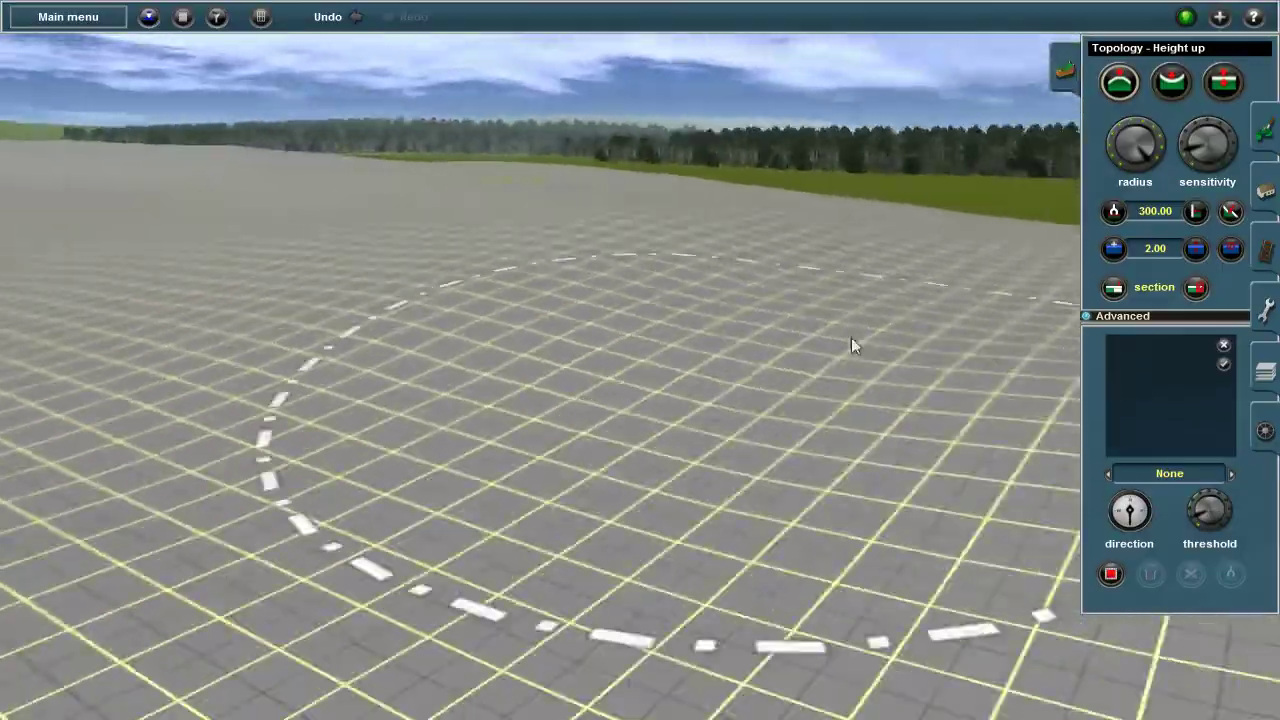
pyautogui.press('Right')
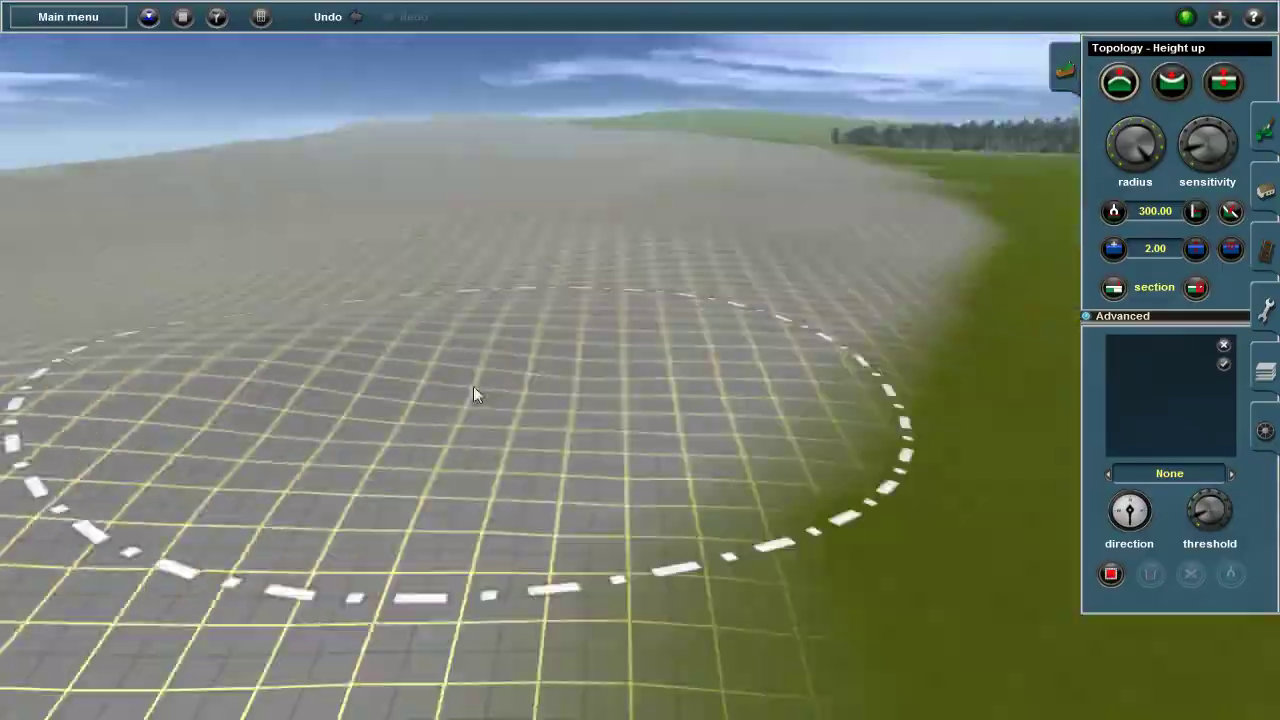
pyautogui.press('Right')
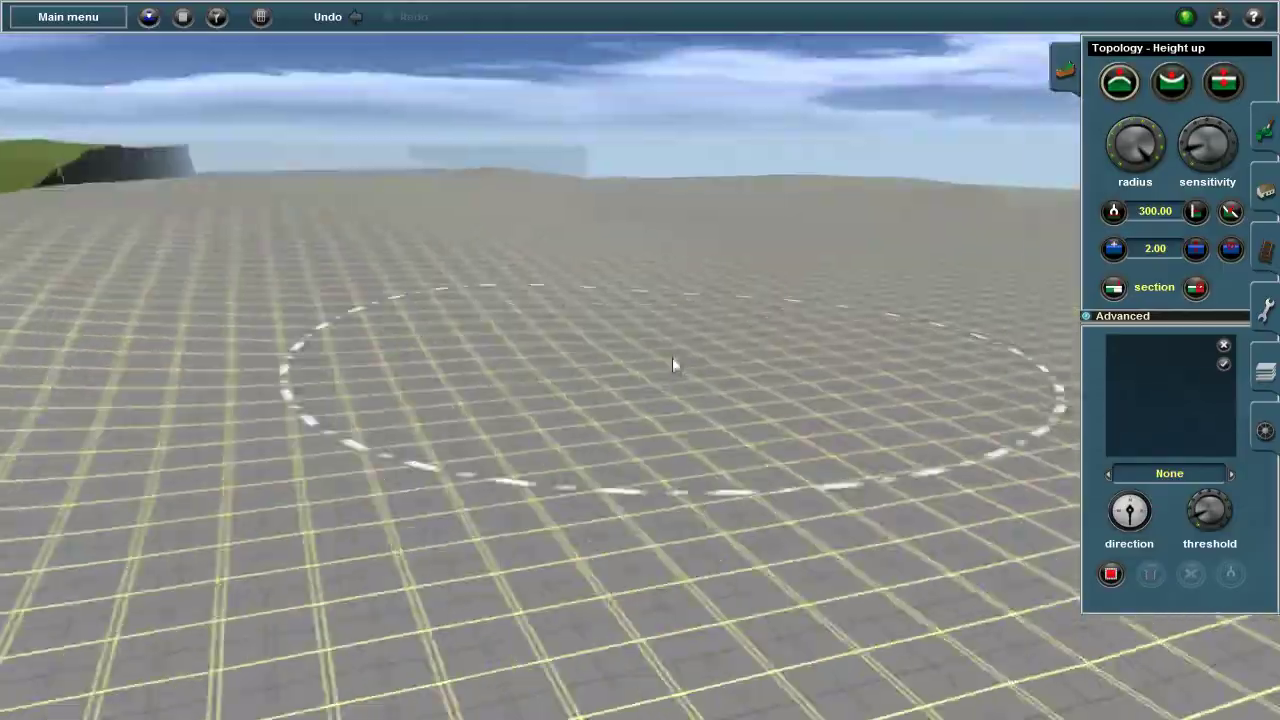
pyautogui.press('Right')
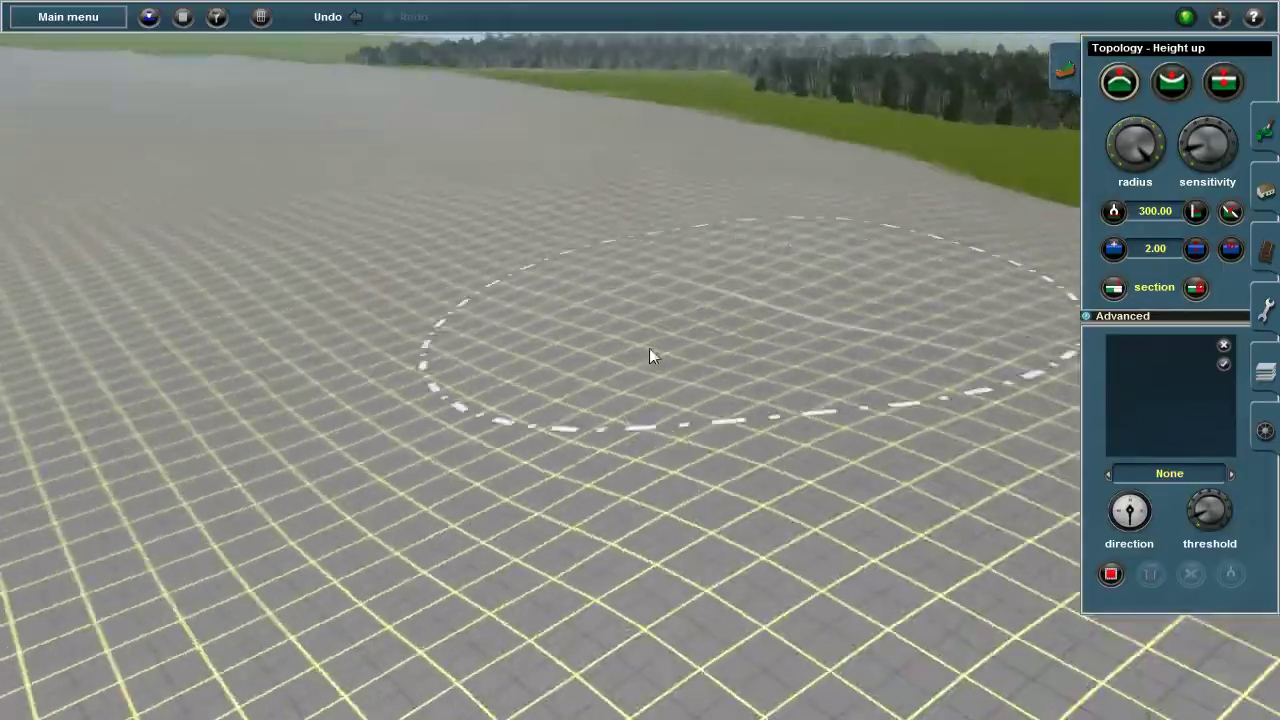
pyautogui.moveTo(649, 357)
pyautogui.mouseDown()
pyautogui.moveTo(661, 296)
pyautogui.moveTo(600, 340)
pyautogui.moveTo(667, 322)
pyautogui.mouseUp()
pyautogui.moveTo(665, 313); pyautogui.dragTo(668, 147, button='right')
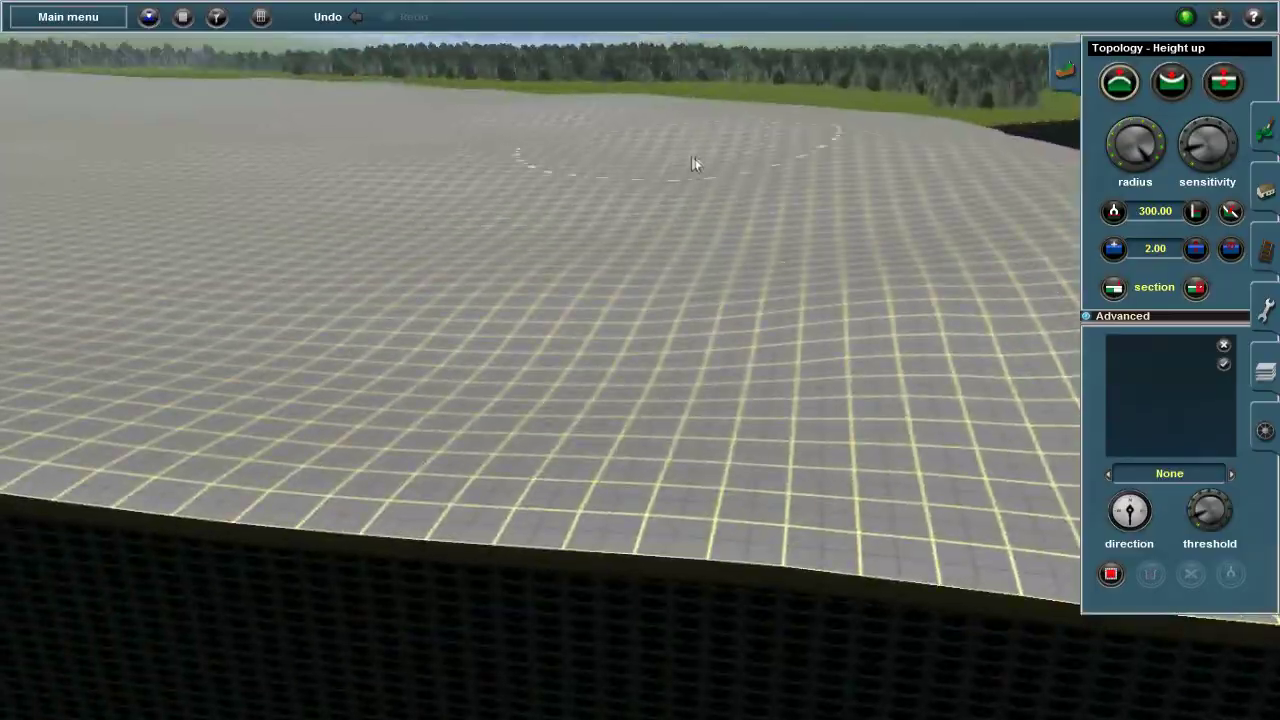
# Step: Paint the dark green grass texture with a large radius over the bare hills up to the baseboard edge
pyautogui.moveTo(866, 180)
pyautogui.mouseDown(button='right')
pyautogui.moveTo(591, 323)
pyautogui.moveTo(751, 289)
pyautogui.moveTo(663, 371)
pyautogui.moveTo(609, 377)
pyautogui.moveTo(643, 314)
pyautogui.moveTo(817, 188)
pyautogui.moveTo(686, 289)
pyautogui.moveTo(849, 300)
pyautogui.moveTo(350, 430)
pyautogui.moveTo(744, 595)
pyautogui.moveTo(586, 280)
pyautogui.moveTo(554, 294)
pyautogui.moveTo(837, 189)
pyautogui.moveTo(728, 318)
pyautogui.moveTo(663, 363)
pyautogui.moveTo(551, 220)
pyautogui.moveTo(594, 374)
pyautogui.moveTo(404, 334)
pyautogui.moveTo(623, 314)
pyautogui.moveTo(734, 414)
pyautogui.moveTo(837, 266)
pyautogui.moveTo(390, 372)
pyautogui.moveTo(449, 368)
pyautogui.moveTo(466, 322)
pyautogui.moveTo(626, 265)
pyautogui.moveTo(672, 160)
pyautogui.moveTo(463, 343)
pyautogui.moveTo(551, 309)
pyautogui.moveTo(697, 200)
pyautogui.moveTo(533, 238)
pyautogui.moveTo(491, 350)
pyautogui.moveTo(417, 446)
pyautogui.moveTo(607, 325)
pyautogui.moveTo(549, 277)
pyautogui.moveTo(614, 320)
pyautogui.moveTo(366, 354)
pyautogui.moveTo(634, 457)
pyautogui.moveTo(565, 481)
pyautogui.moveTo(577, 306)
pyautogui.moveTo(600, 397)
pyautogui.moveTo(511, 280)
pyautogui.moveTo(446, 332)
pyautogui.moveTo(525, 358)
pyautogui.moveTo(415, 225)
pyautogui.moveTo(567, 355)
pyautogui.moveTo(554, 197)
pyautogui.moveTo(669, 394)
pyautogui.mouseUp(button='right')
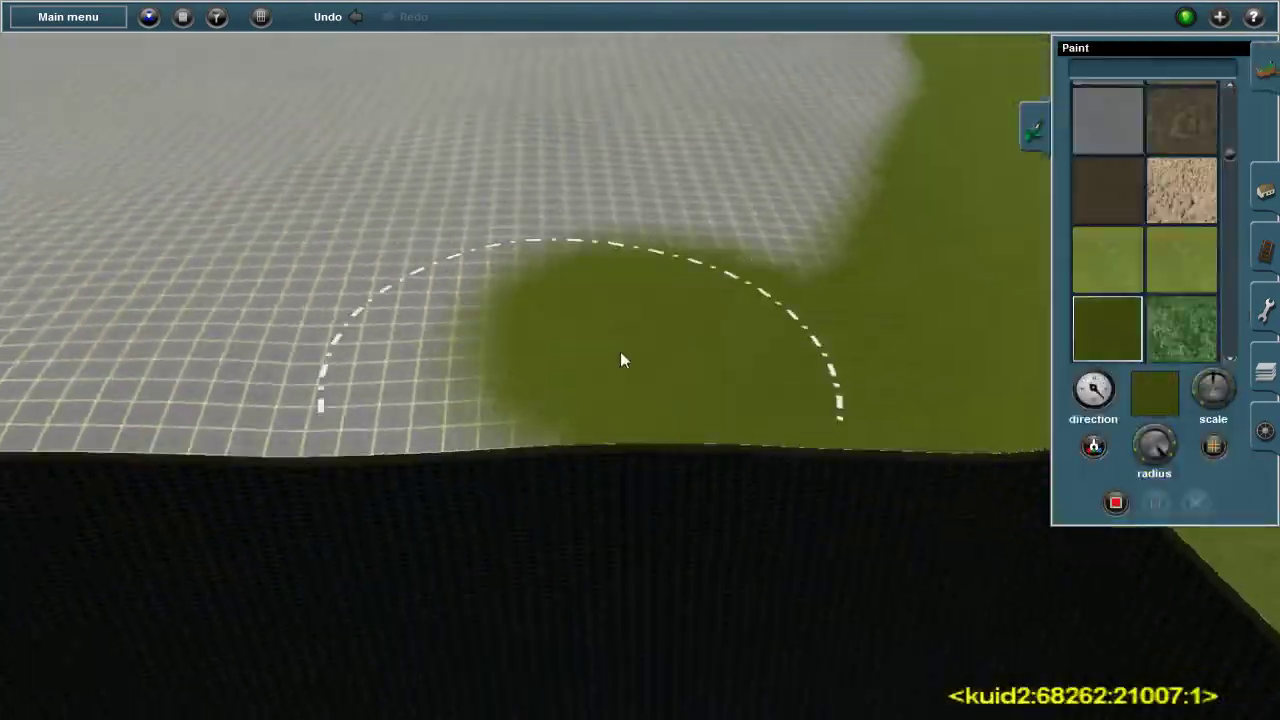
pyautogui.moveTo(620, 360)
pyautogui.mouseDown(button='right')
pyautogui.moveTo(640, 306)
pyautogui.moveTo(594, 315)
pyautogui.moveTo(617, 305)
pyautogui.moveTo(604, 292)
pyautogui.mouseUp(button='right')
pyautogui.moveTo(549, 428)
pyautogui.mouseDown(button='right')
pyautogui.moveTo(560, 358)
pyautogui.moveTo(651, 307)
pyautogui.moveTo(657, 323)
pyautogui.moveTo(678, 310)
pyautogui.moveTo(658, 339)
pyautogui.moveTo(720, 324)
pyautogui.moveTo(583, 441)
pyautogui.moveTo(825, 377)
pyautogui.moveTo(651, 299)
pyautogui.moveTo(571, 315)
pyautogui.moveTo(624, 304)
pyautogui.moveTo(571, 426)
pyautogui.moveTo(560, 380)
pyautogui.moveTo(589, 320)
pyautogui.moveTo(643, 300)
pyautogui.moveTo(734, 346)
pyautogui.moveTo(571, 429)
pyautogui.moveTo(700, 408)
pyautogui.moveTo(737, 337)
pyautogui.moveTo(671, 306)
pyautogui.moveTo(606, 306)
pyautogui.moveTo(574, 413)
pyautogui.moveTo(603, 409)
pyautogui.moveTo(546, 357)
pyautogui.moveTo(620, 326)
pyautogui.moveTo(597, 403)
pyautogui.moveTo(743, 403)
pyautogui.moveTo(723, 314)
pyautogui.moveTo(604, 425)
pyautogui.moveTo(531, 358)
pyautogui.moveTo(598, 318)
pyautogui.moveTo(628, 245)
pyautogui.moveTo(621, 373)
pyautogui.moveTo(763, 294)
pyautogui.moveTo(649, 280)
pyautogui.moveTo(1129, 277)
pyautogui.moveTo(1185, 125)
pyautogui.mouseUp(button='right')
# Step: Plant Maple-Beech-Birch 200m tree splines over the green ground alongside the double track and road
pyautogui.press('F3')
pyautogui.click(1192, 100)
pyautogui.moveTo(760, 360)
pyautogui.mouseDown(button='right')
pyautogui.moveTo(679, 389)
pyautogui.moveTo(556, 139)
pyautogui.moveTo(678, 303)
pyautogui.moveTo(487, 285)
pyautogui.moveTo(491, 206)
pyautogui.moveTo(389, 240)
pyautogui.moveTo(574, 366)
pyautogui.moveTo(687, 228)
pyautogui.moveTo(360, 243)
pyautogui.moveTo(870, 216)
pyautogui.moveTo(569, 220)
pyautogui.moveTo(795, 220)
pyautogui.moveTo(400, 294)
pyautogui.moveTo(437, 177)
pyautogui.moveTo(257, 154)
pyautogui.moveTo(832, 197)
pyautogui.moveTo(223, 180)
pyautogui.moveTo(749, 566)
pyautogui.moveTo(503, 374)
pyautogui.moveTo(561, 551)
pyautogui.moveTo(354, 309)
pyautogui.moveTo(560, 280)
pyautogui.moveTo(509, 523)
pyautogui.moveTo(687, 243)
pyautogui.moveTo(471, 266)
pyautogui.moveTo(366, 303)
pyautogui.moveTo(611, 457)
pyautogui.moveTo(663, 277)
pyautogui.moveTo(609, 254)
pyautogui.moveTo(520, 480)
pyautogui.moveTo(623, 274)
pyautogui.moveTo(643, 395)
pyautogui.moveTo(843, 443)
pyautogui.moveTo(609, 320)
pyautogui.moveTo(754, 220)
pyautogui.moveTo(405, 190)
pyautogui.moveTo(506, 457)
pyautogui.moveTo(546, 444)
pyautogui.moveTo(408, 475)
pyautogui.moveTo(424, 284)
pyautogui.moveTo(446, 294)
pyautogui.moveTo(517, 169)
pyautogui.moveTo(863, 394)
pyautogui.moveTo(754, 482)
pyautogui.moveTo(674, 440)
pyautogui.moveTo(603, 260)
pyautogui.moveTo(740, 357)
pyautogui.moveTo(358, 249)
pyautogui.moveTo(706, 328)
pyautogui.moveTo(617, 277)
pyautogui.moveTo(418, 285)
pyautogui.moveTo(780, 434)
pyautogui.moveTo(459, 442)
pyautogui.moveTo(580, 151)
pyautogui.moveTo(425, 186)
pyautogui.moveTo(565, 517)
pyautogui.moveTo(480, 391)
pyautogui.moveTo(531, 517)
pyautogui.moveTo(574, 189)
pyautogui.moveTo(703, 401)
pyautogui.moveTo(594, 266)
pyautogui.moveTo(486, 314)
pyautogui.moveTo(449, 206)
pyautogui.moveTo(540, 288)
pyautogui.moveTo(714, 257)
pyautogui.moveTo(766, 349)
pyautogui.moveTo(991, 263)
pyautogui.moveTo(765, 180)
pyautogui.moveTo(686, 351)
pyautogui.moveTo(520, 429)
pyautogui.moveTo(377, 209)
pyautogui.moveTo(599, 448)
pyautogui.moveTo(817, 246)
pyautogui.moveTo(603, 214)
pyautogui.moveTo(464, 227)
pyautogui.moveTo(643, 518)
pyautogui.moveTo(531, 525)
pyautogui.moveTo(691, 447)
pyautogui.moveTo(676, 347)
pyautogui.moveTo(634, 271)
pyautogui.moveTo(703, 437)
pyautogui.moveTo(510, 163)
pyautogui.moveTo(717, 531)
pyautogui.moveTo(626, 274)
pyautogui.moveTo(617, 257)
pyautogui.moveTo(686, 556)
pyautogui.moveTo(591, 237)
pyautogui.moveTo(809, 283)
pyautogui.moveTo(791, 140)
pyautogui.moveTo(822, 376)
pyautogui.moveTo(834, 171)
pyautogui.moveTo(560, 466)
pyautogui.moveTo(720, 309)
pyautogui.moveTo(882, 341)
pyautogui.moveTo(680, 366)
pyautogui.moveTo(660, 517)
pyautogui.moveTo(666, 320)
pyautogui.moveTo(500, 510)
pyautogui.moveTo(521, 390)
pyautogui.moveTo(709, 354)
pyautogui.moveTo(560, 246)
pyautogui.moveTo(847, 297)
pyautogui.moveTo(595, 277)
pyautogui.mouseUp(button='right')
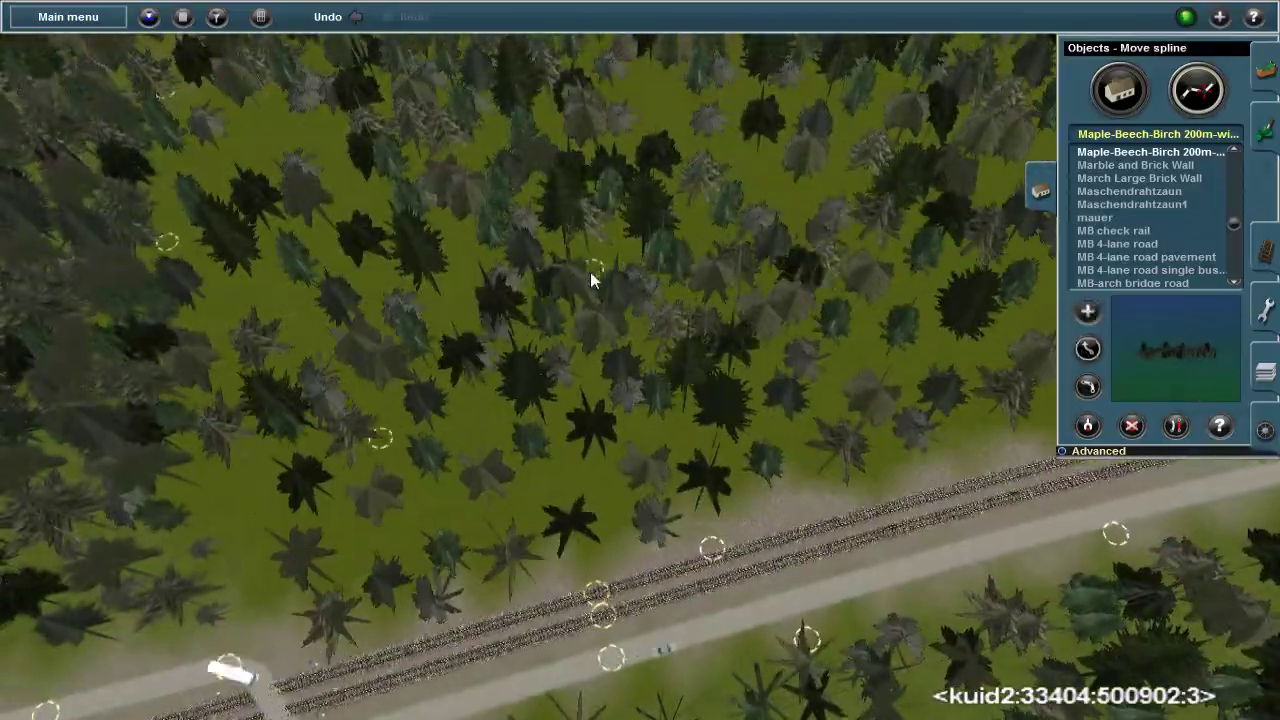
pyautogui.moveTo(667, 540); pyautogui.dragTo(595, 257, button='right')
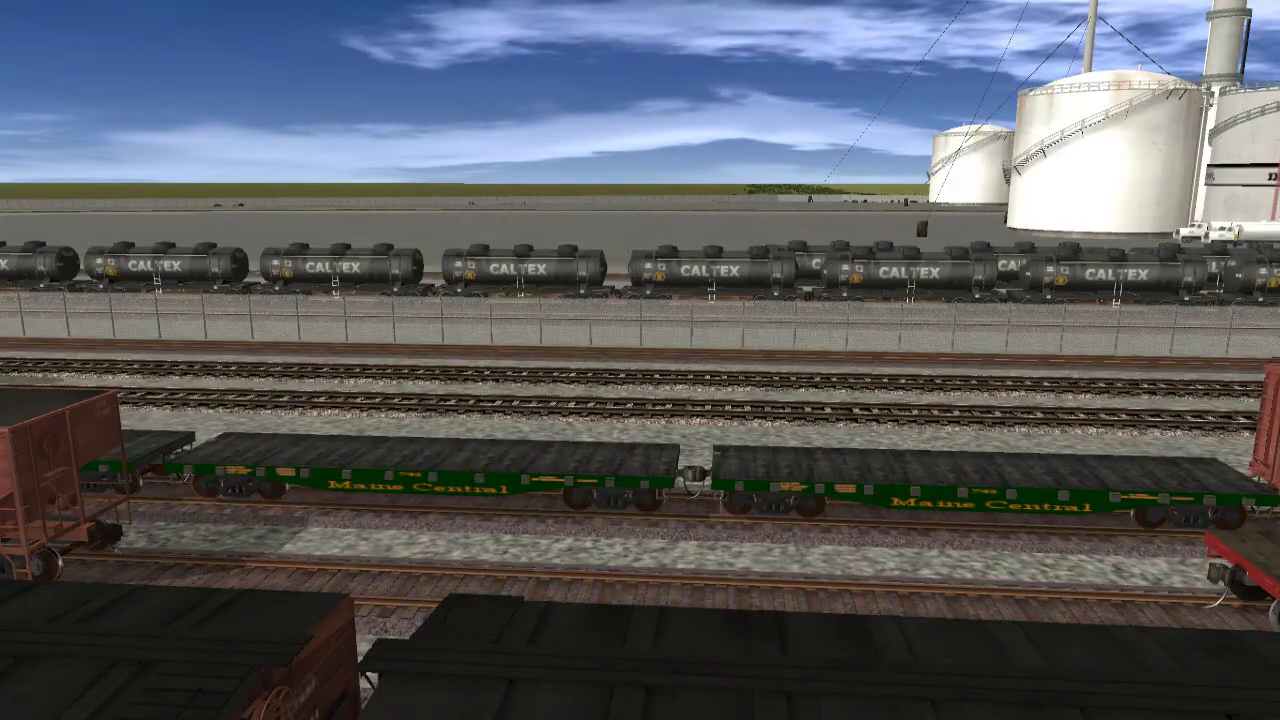